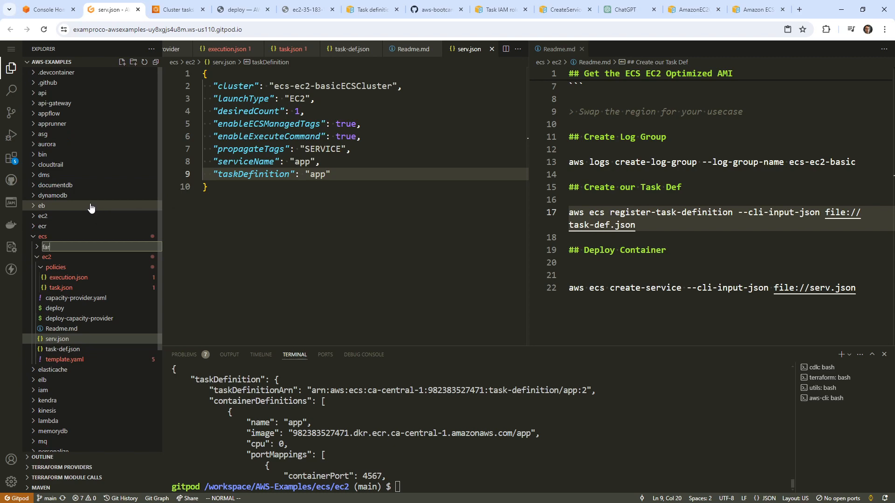
Confirm the new fargate folder under ecs and collapse the policies folder
key(Return)
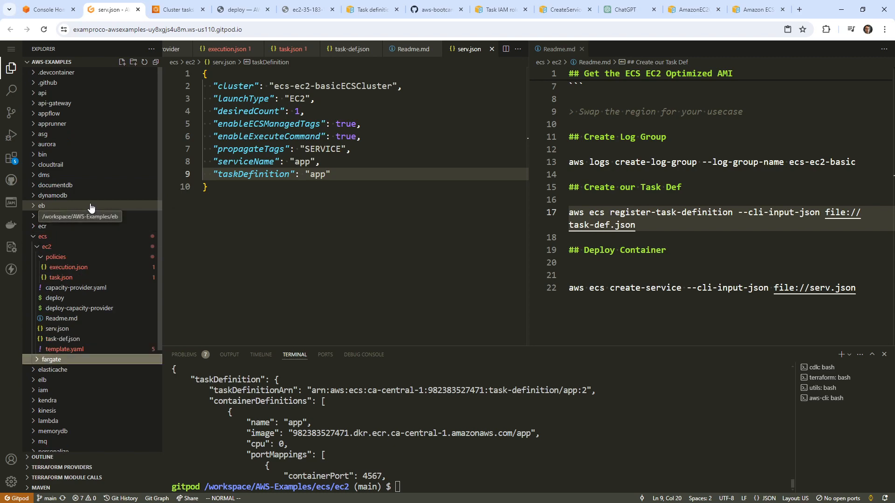
click(47, 256)
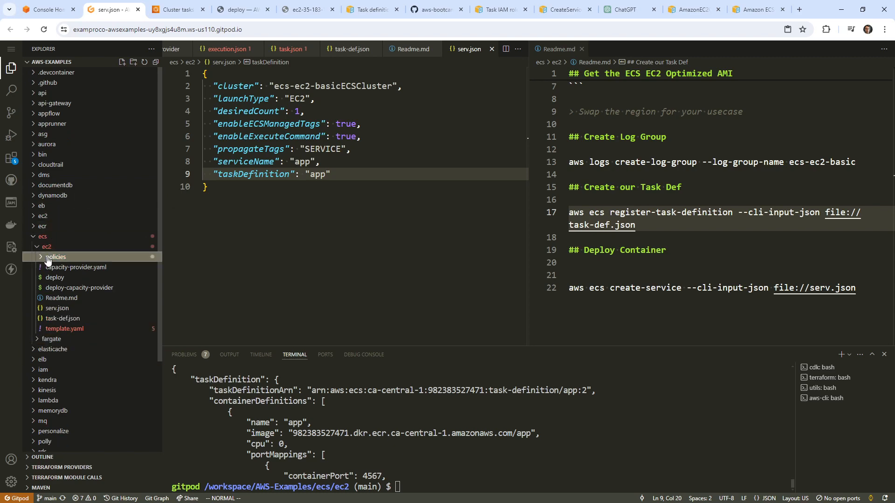
click(281, 240)
Close every open editor tab, including Readme.md, template.yaml, task-def.json and serv.json
click(582, 49)
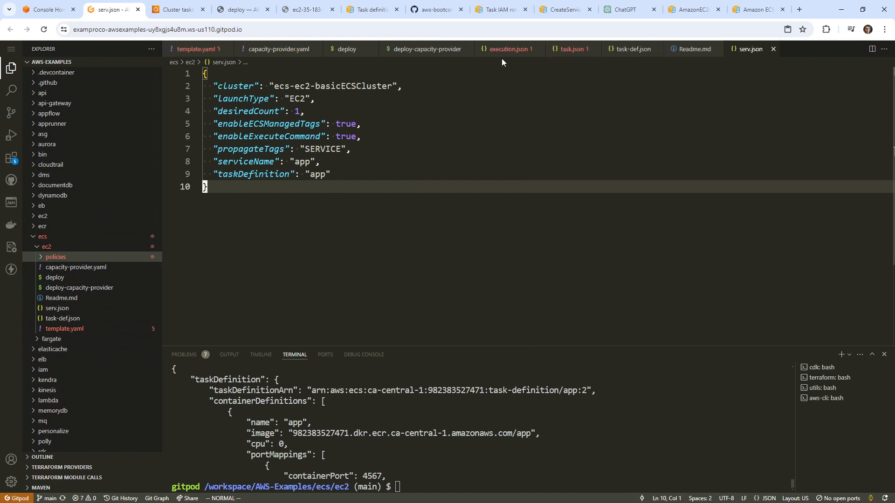
click(317, 49)
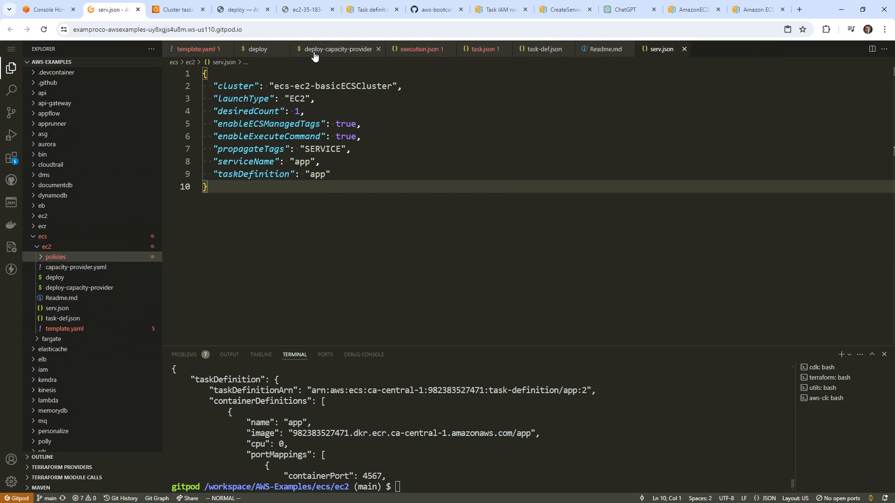
click(284, 49)
click(227, 49)
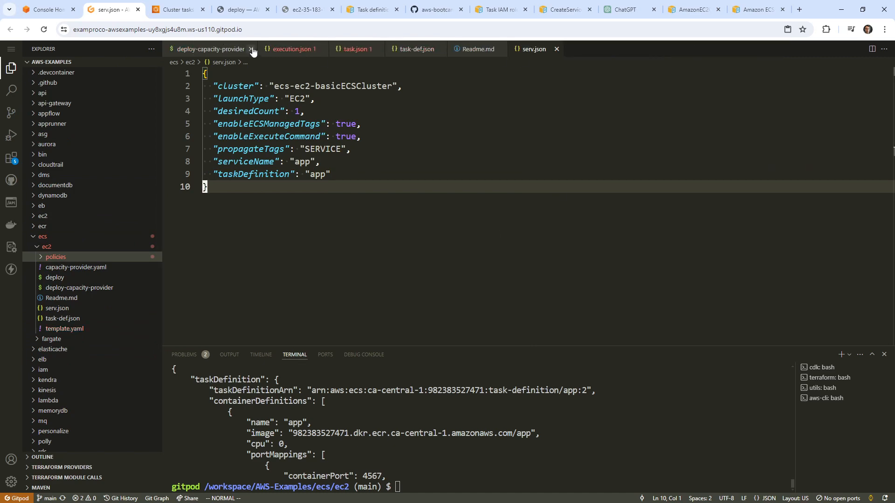
click(248, 49)
click(227, 49)
click(217, 48)
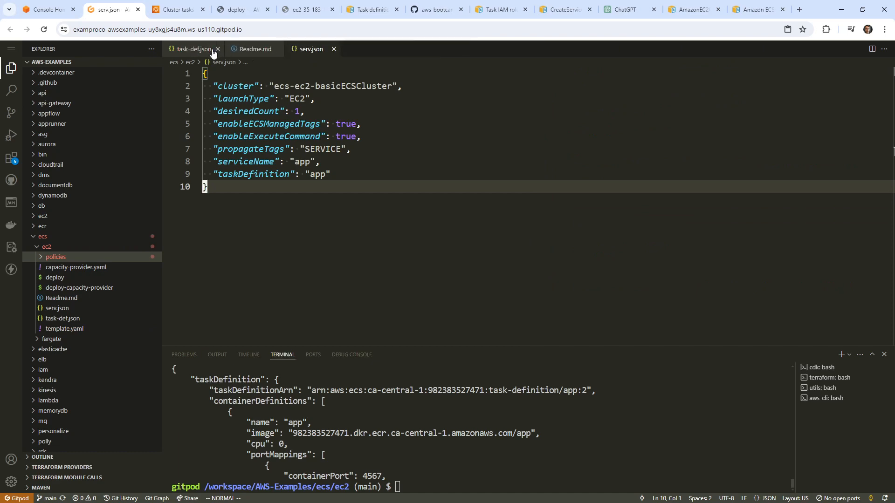
click(212, 49)
click(217, 49)
click(214, 49)
click(205, 49)
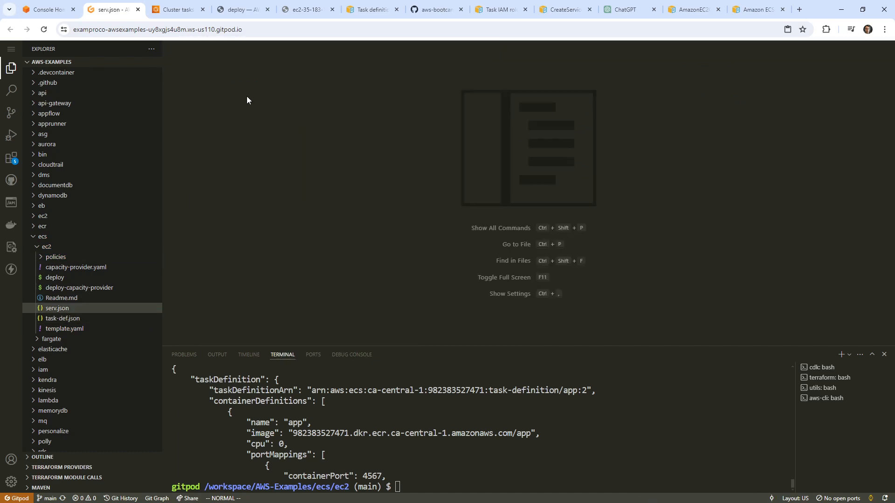
Copy deploy and template.yaml from ecs/ec2 and paste them into the fargate folder
click(77, 341)
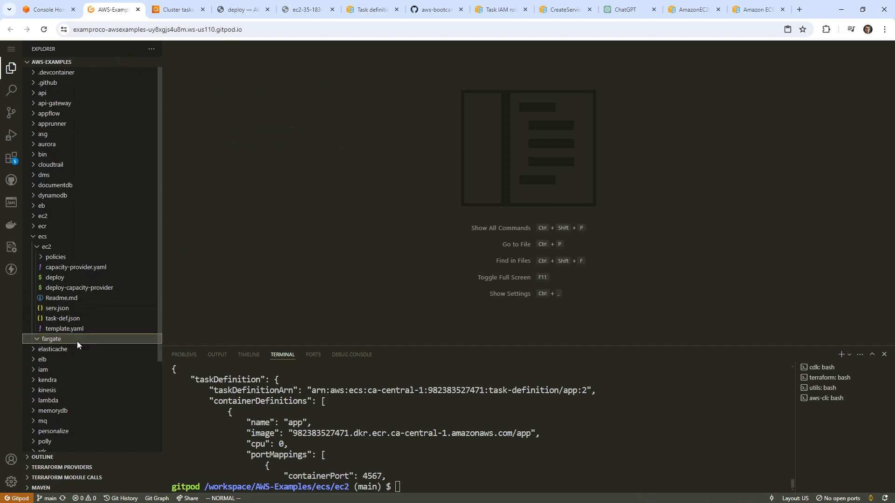
right_click(77, 340)
click(426, 289)
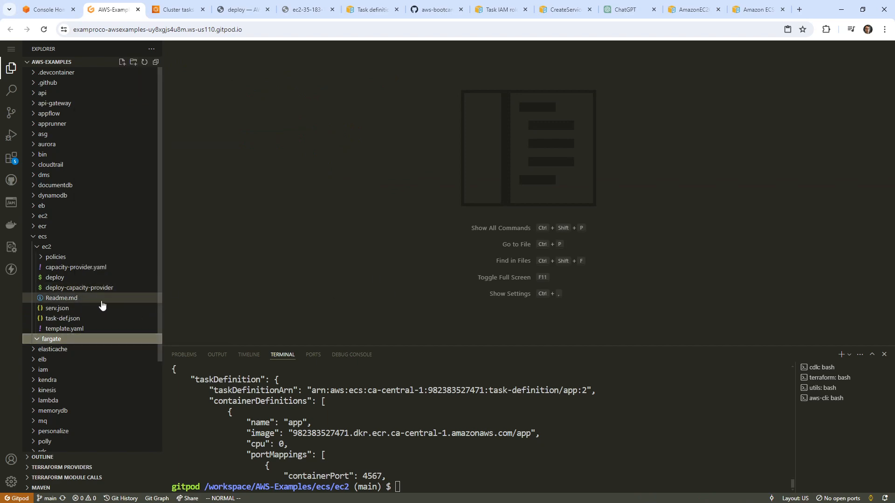
click(103, 329)
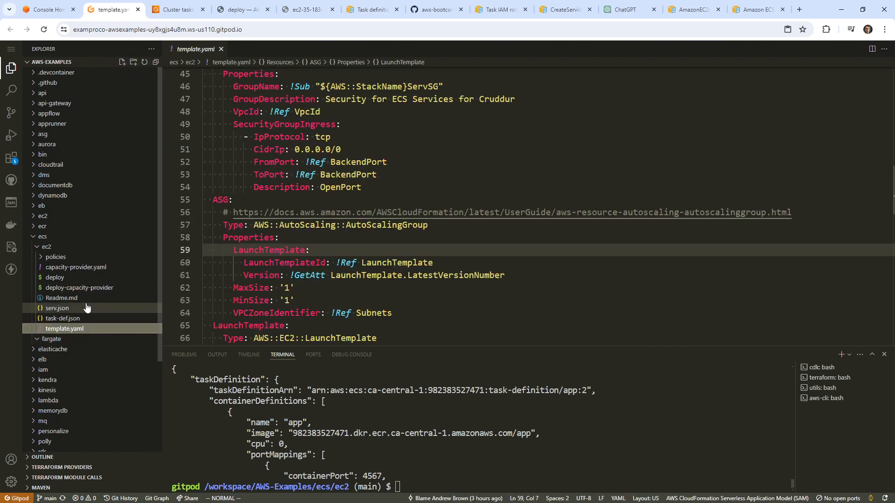
right_click(80, 279)
click(66, 339)
right_click(66, 339)
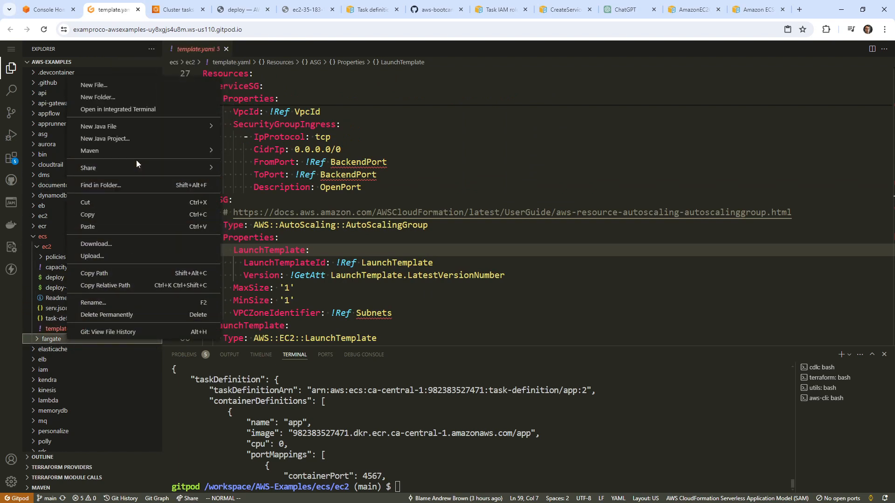
click(126, 227)
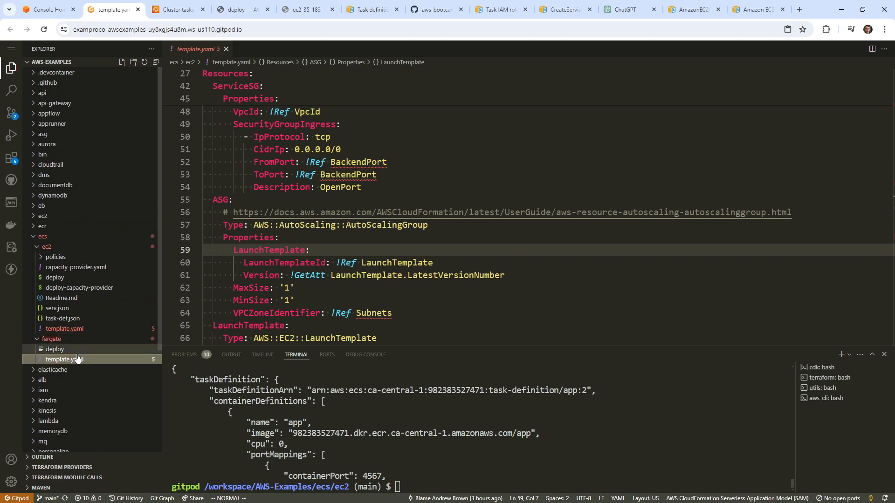
Edit fargate/deploy to echo 'deploy ecs fargate' and use STACK_NAME ecs-fargate-basic
click(65, 350)
click(308, 214)
click(297, 124)
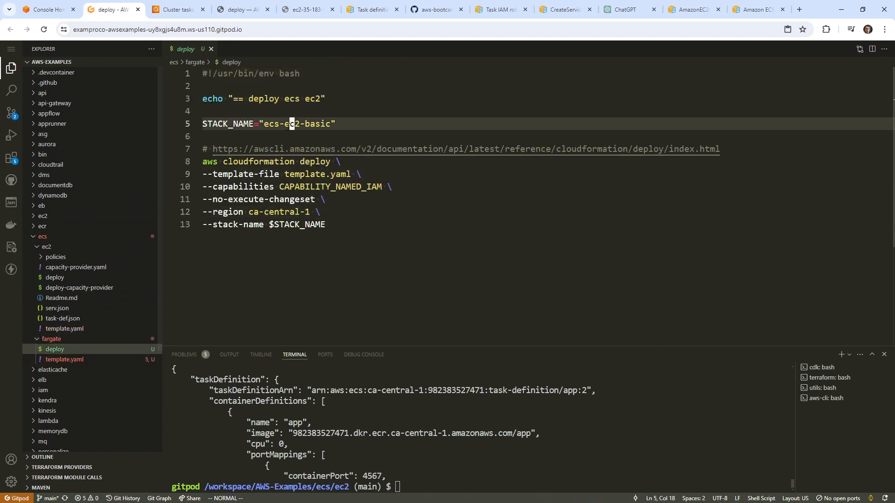
key(k)
key(k)
text(wcwg)
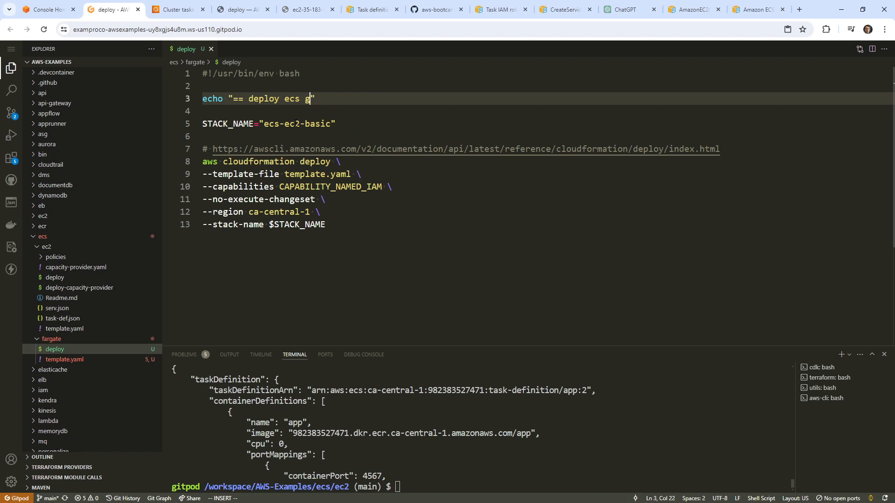
key(Escape)
key(j)
key(j)
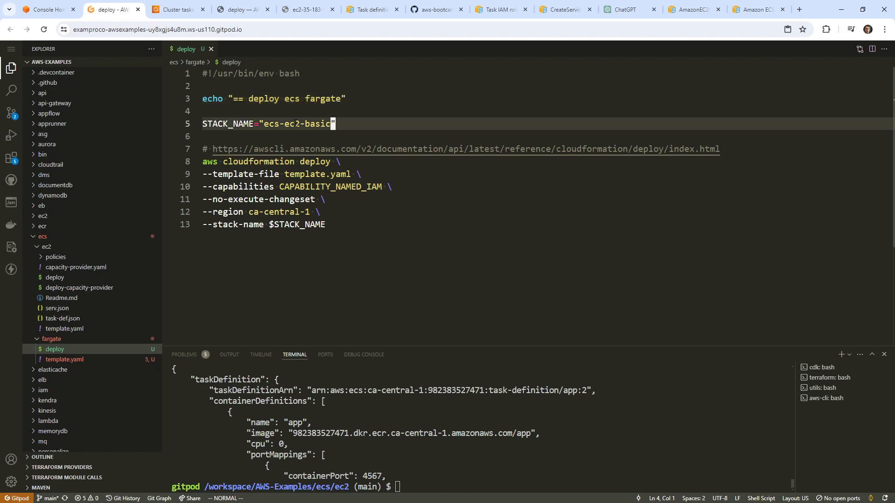
key(b)
key(b)
key(b)
text(cwgar)
key(BackSpace)
key(BackSpace)
key(BackSpace)
text(fargate)
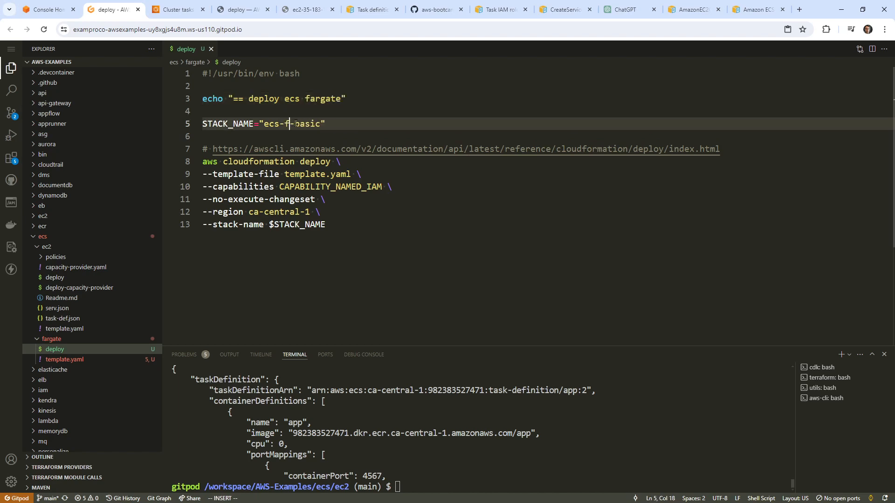
key(Escape)
key(j)
key(j)
key(j)
key(j)
key(j)
key(j)
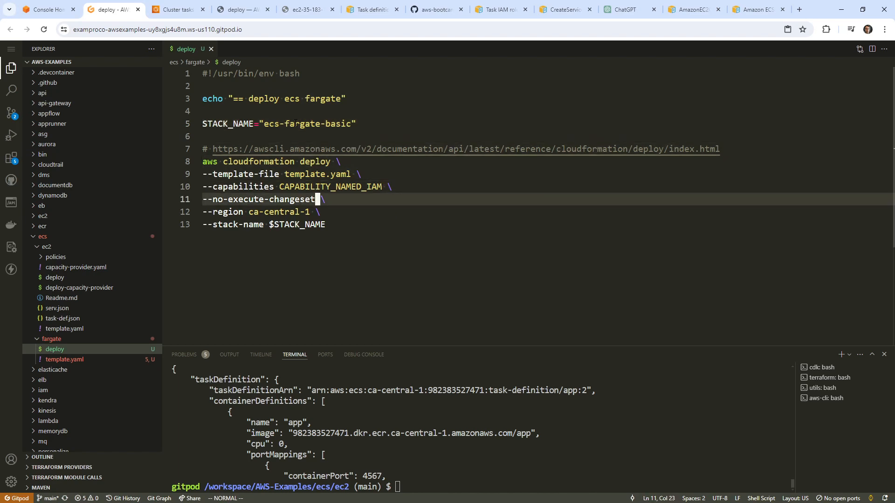
key(k)
key(k)
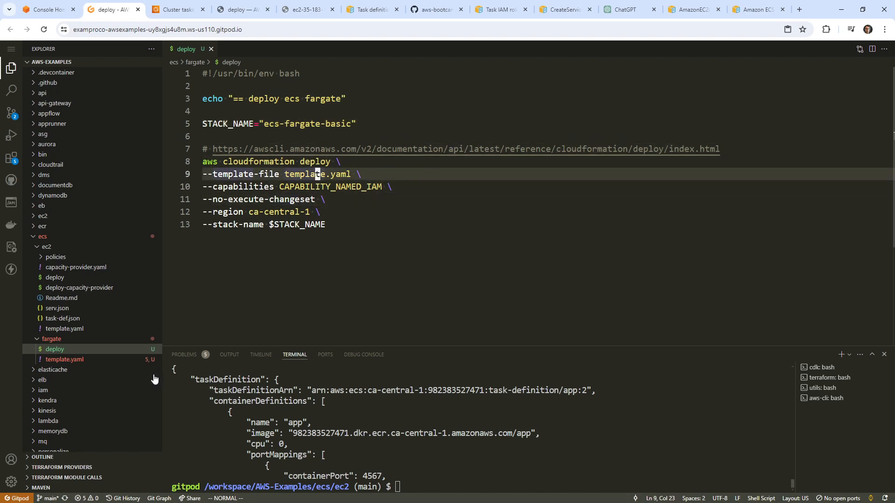
click(94, 360)
Delete the InstanceType and ECSAMI parameter blocks from the fargate template.yaml
click(258, 275)
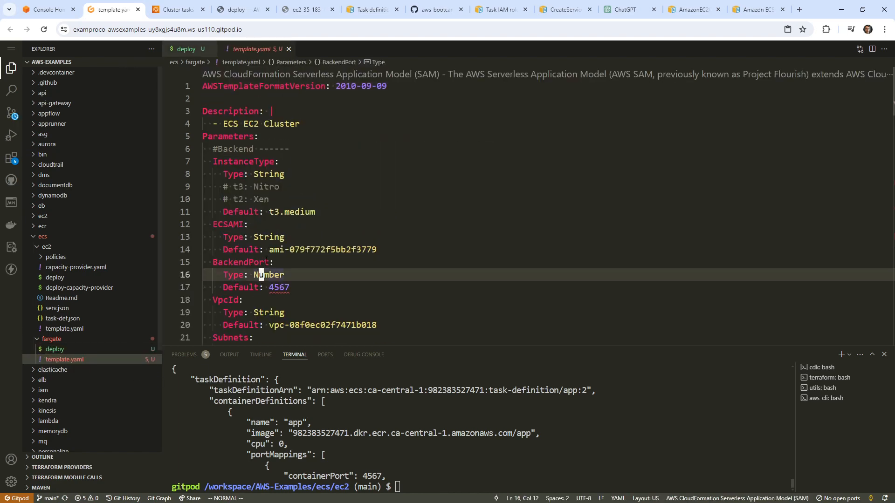
click(297, 174)
key(j)
key(j)
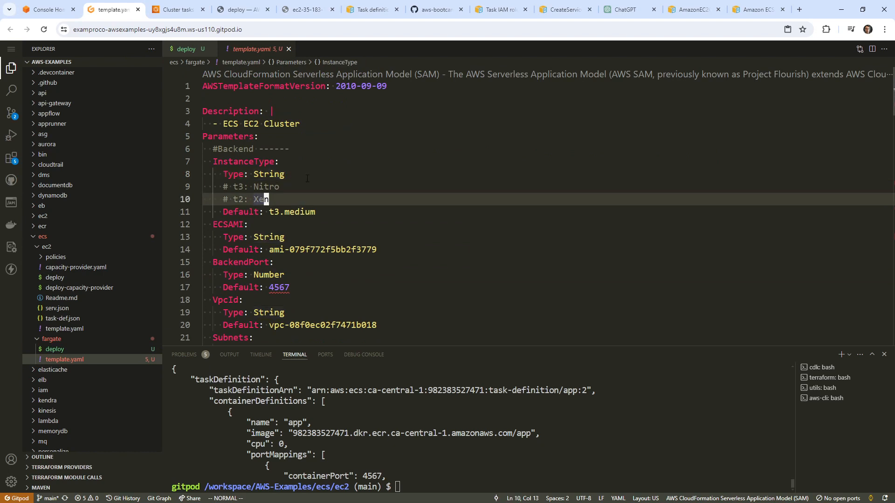
key(j)
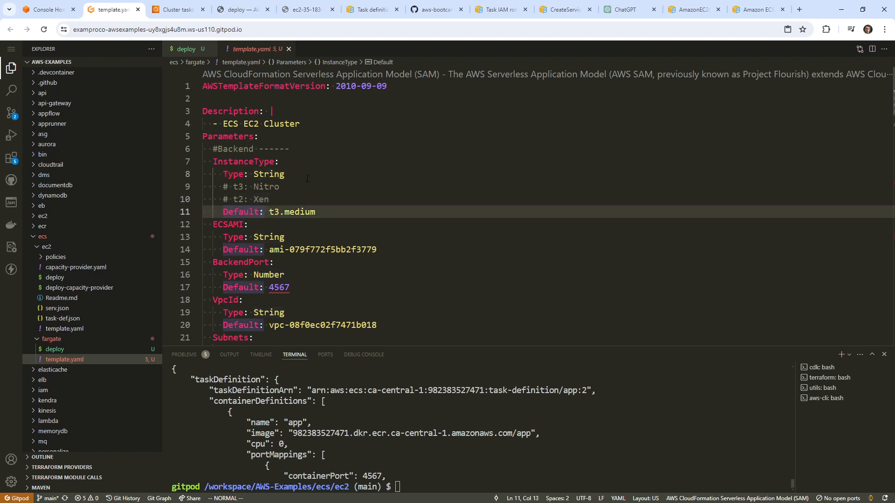
key(shift+v)
key(k)
key(k)
key(k)
key(k)
key(d)
key(j)
key(j)
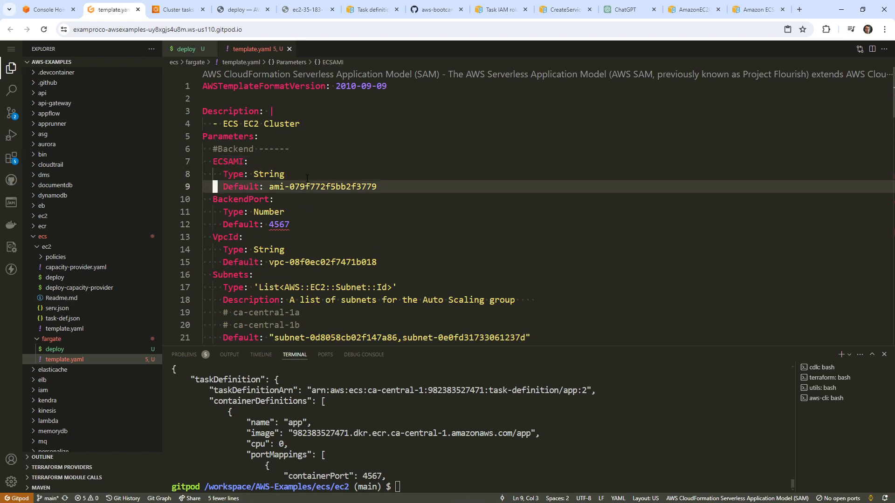
key(shift+v)
key(k)
key(k)
key(d)
key(k)
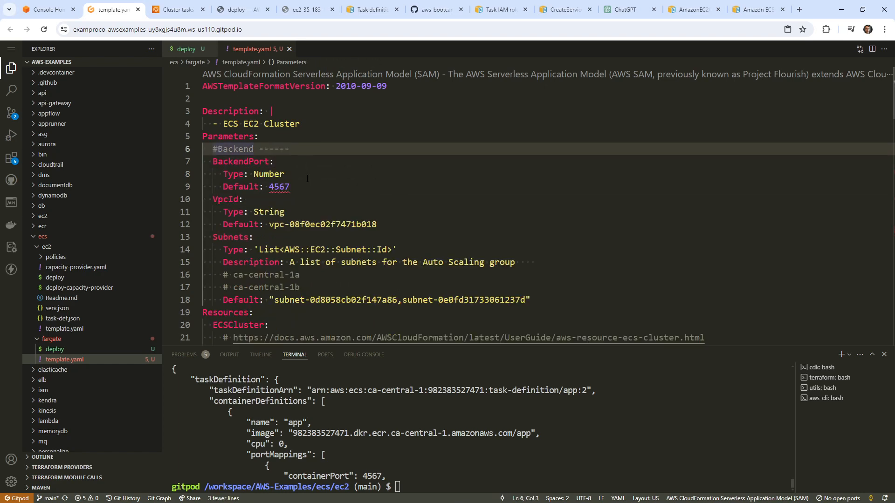
key(j)
key(j)
key(j)
key(j)
key(j)
key(j)
key(j)
key(j)
key(j)
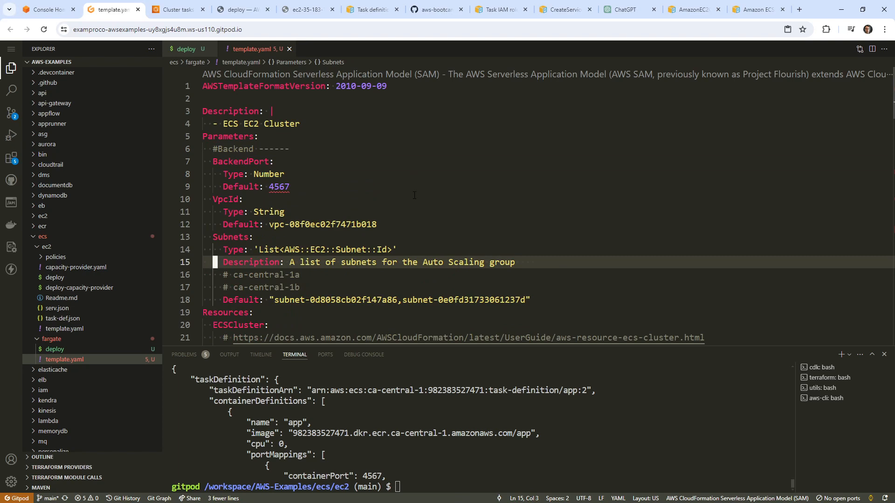
Delete the ASG and LaunchTemplate resource blocks with Vim visual-line selection
scroll(406, 187, down, 2)
scroll(401, 180, up, 2)
scroll(402, 172, down, 6)
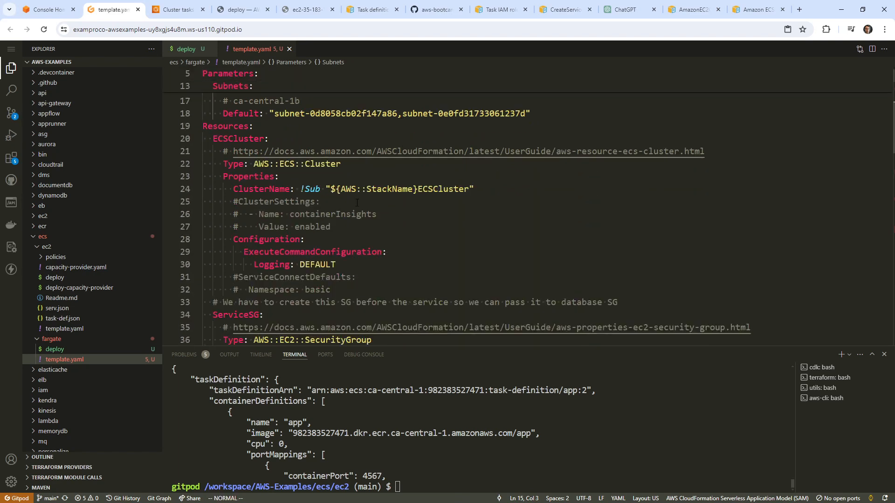
click(357, 202)
click(357, 243)
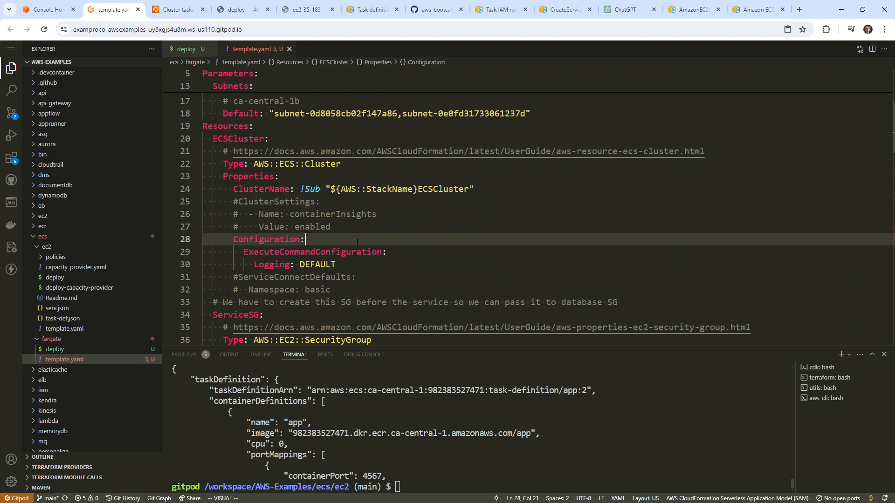
scroll(311, 261, down, 2)
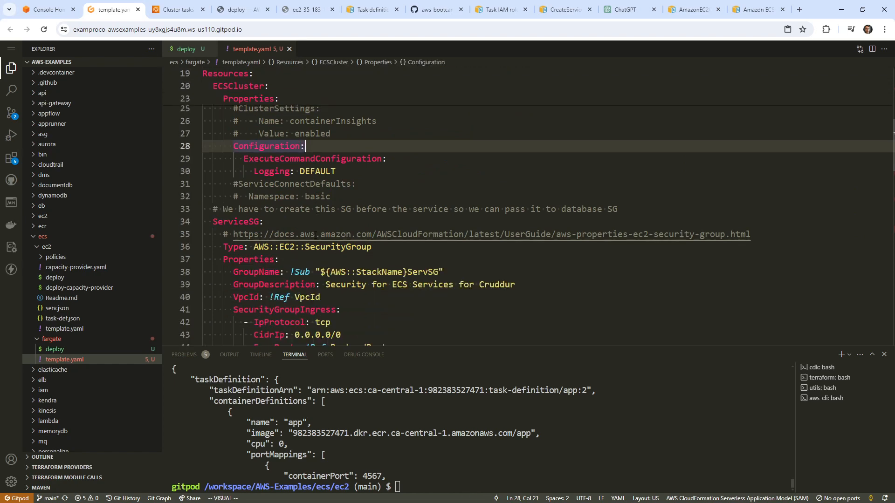
scroll(529, 226, down, 2)
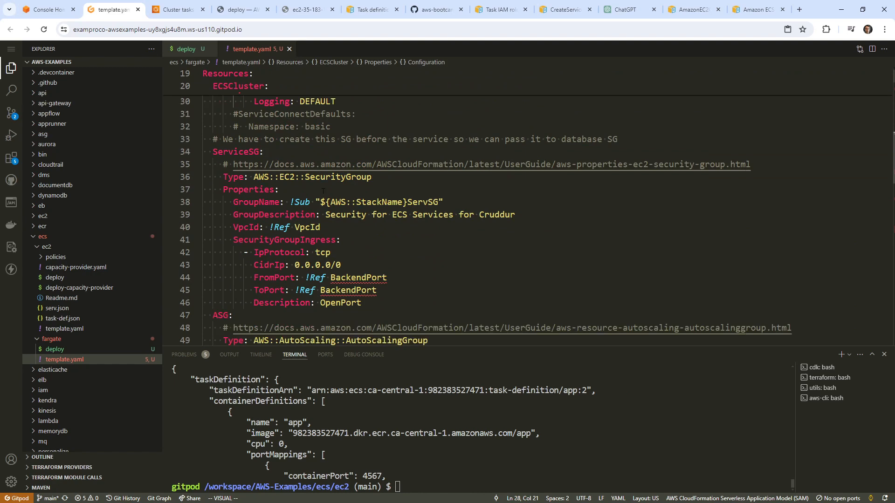
click(386, 254)
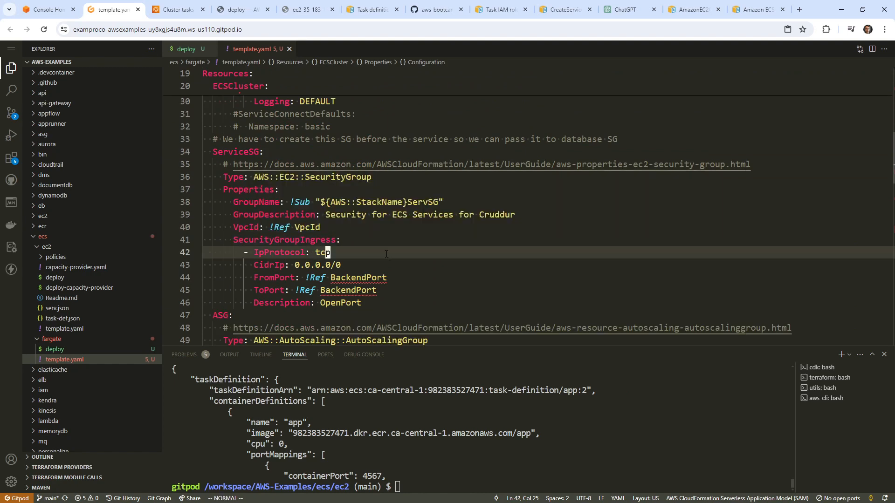
scroll(387, 232, down, 2)
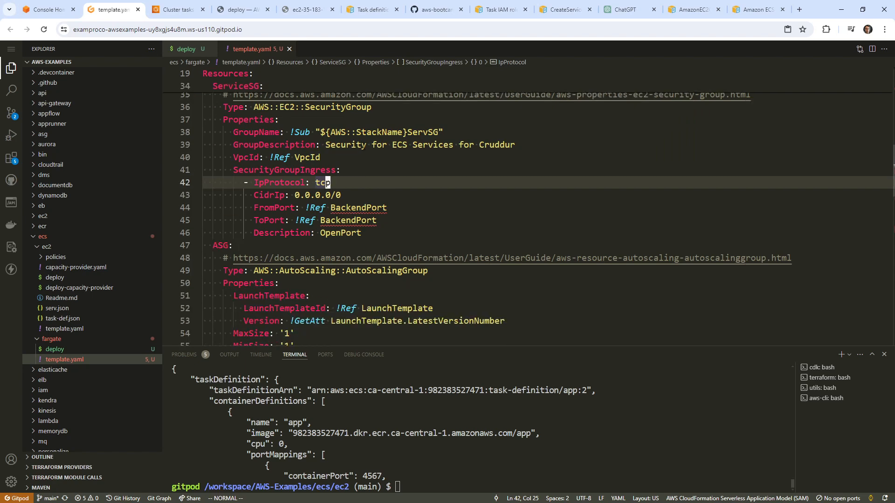
scroll(385, 116, down, 3)
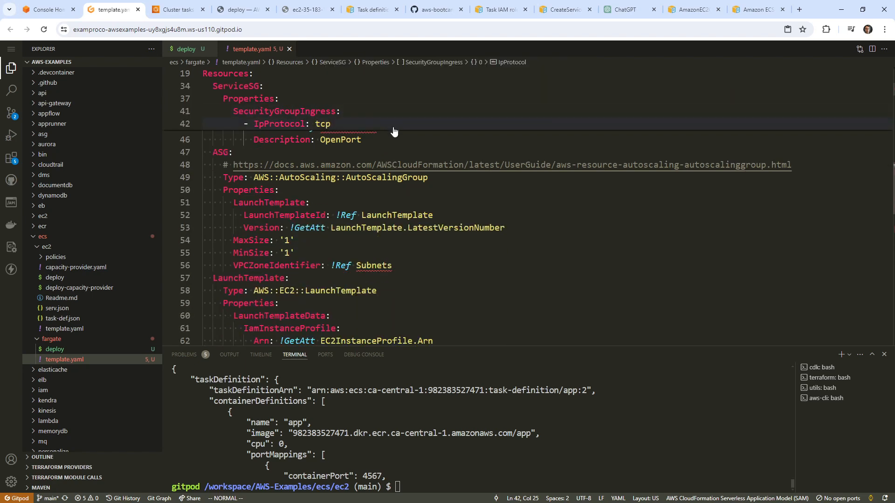
scroll(394, 131, down, 2)
click(294, 102)
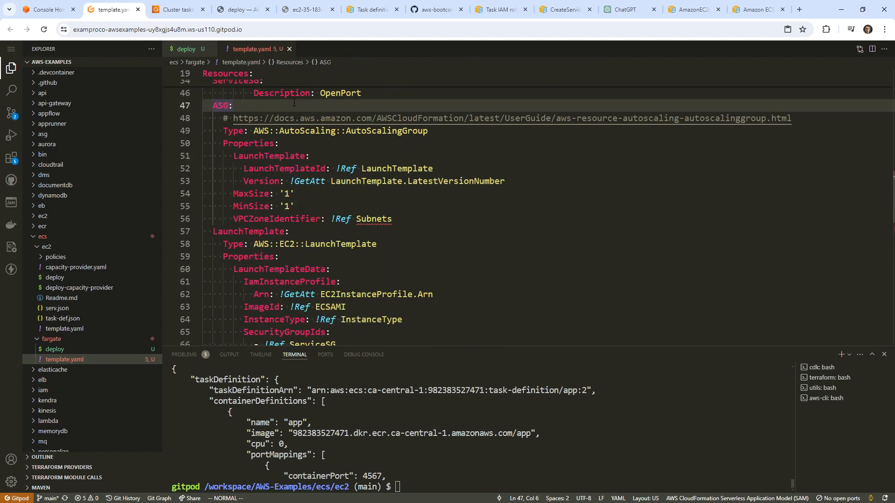
key(shift+v)
key(j)
key(j)
key(j)
key(j)
key(j)
key(j)
key(j)
key(j)
key(j)
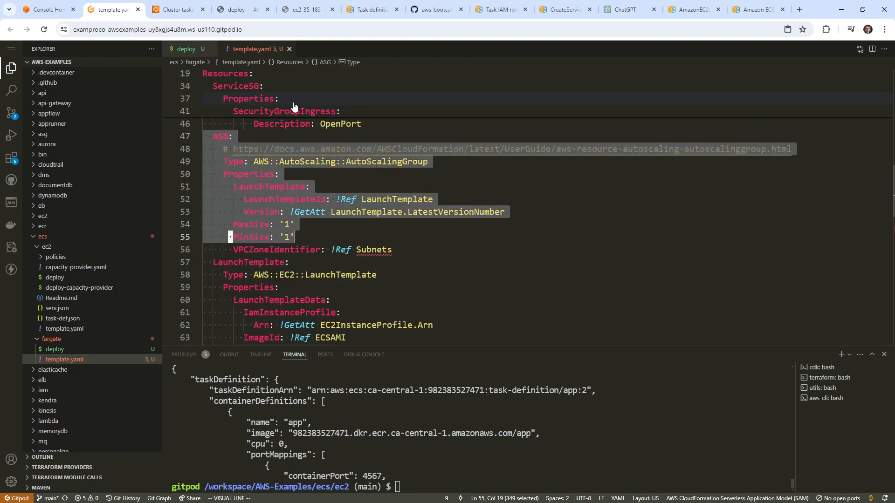
key(j)
key(j)
key(j)
key(j)
key(j)
key(j)
key(j)
key(j)
key(j)
key(j)
key(j)
key(j)
key(j)
key(j)
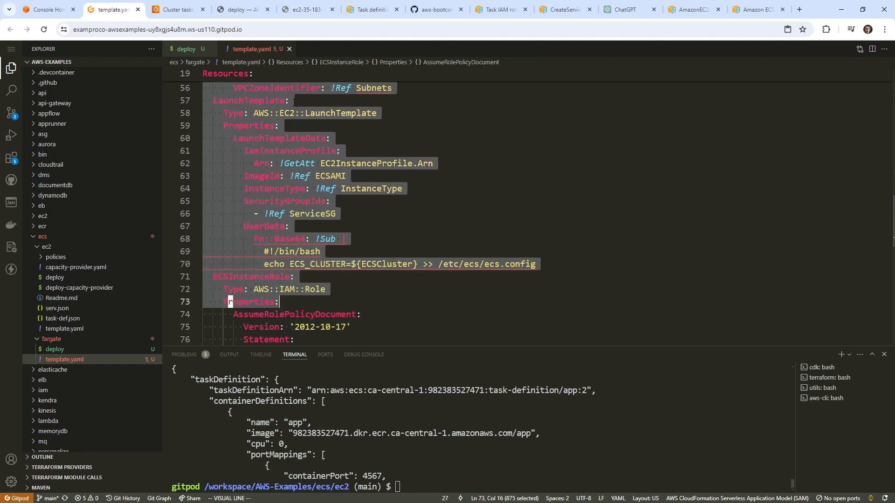
key(d)
Delete the ECSInstanceRole and EC2InstanceProfile resource blocks, leaving ECSCluster and ServiceSG
key(shift+v)
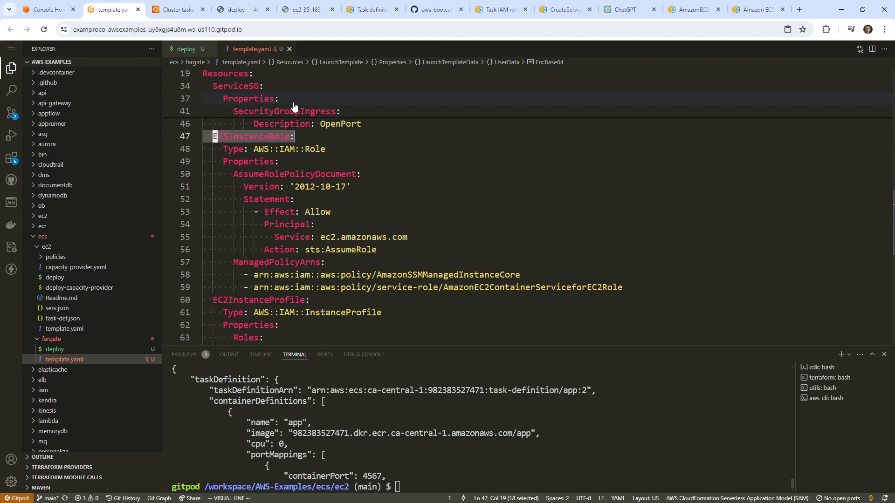
key(j)
key(j)
key(j)
key(j)
key(j)
key(j)
key(j)
key(j)
key(j)
key(j)
key(j)
key(j)
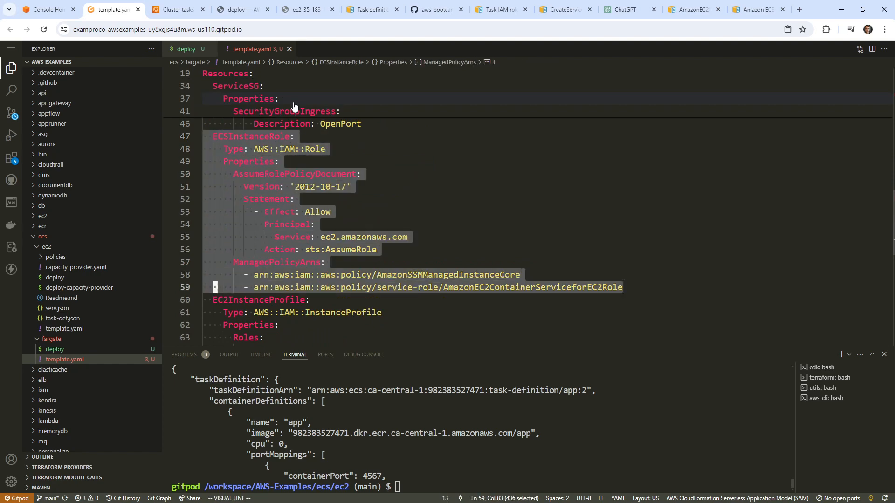
key(d)
key(shift+v)
key(j)
key(j)
key(j)
key(j)
key(d)
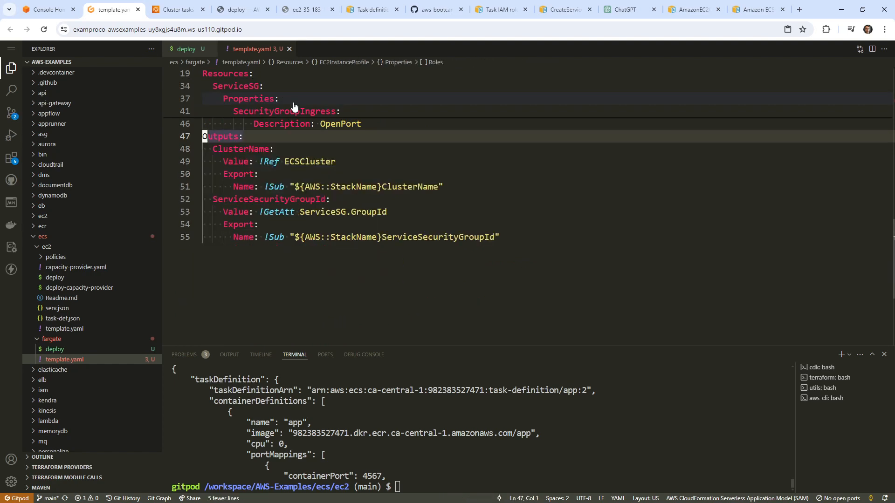
scroll(419, 214, up, 15)
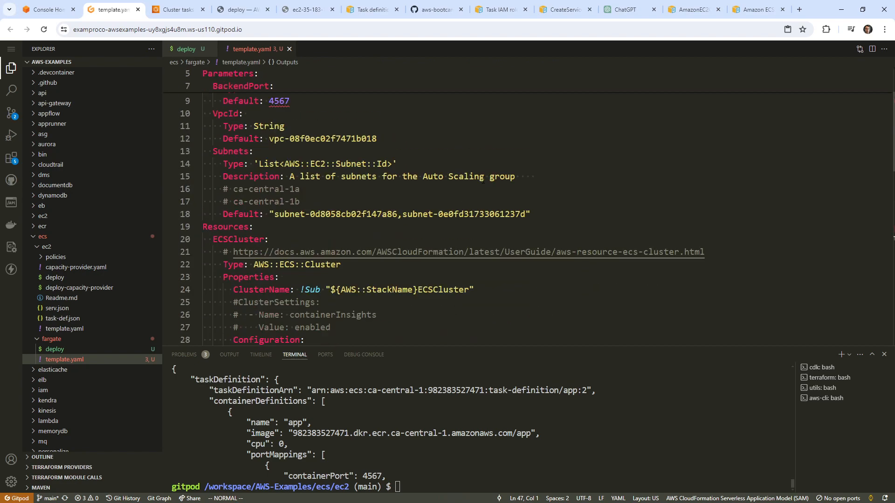
scroll(488, 173, down, 13)
scroll(543, 176, up, 6)
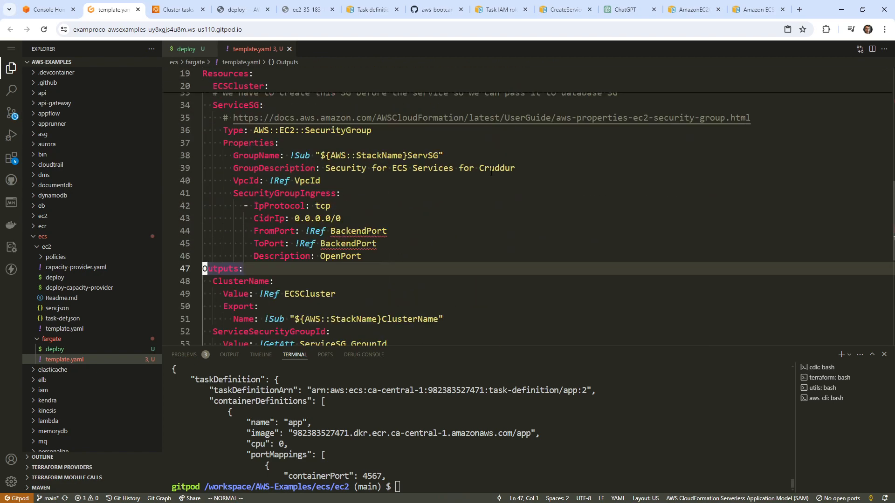
click(543, 176)
On GitHub, switch to the week-x branch and open aws/cfn/cluster/template.yaml
click(433, 9)
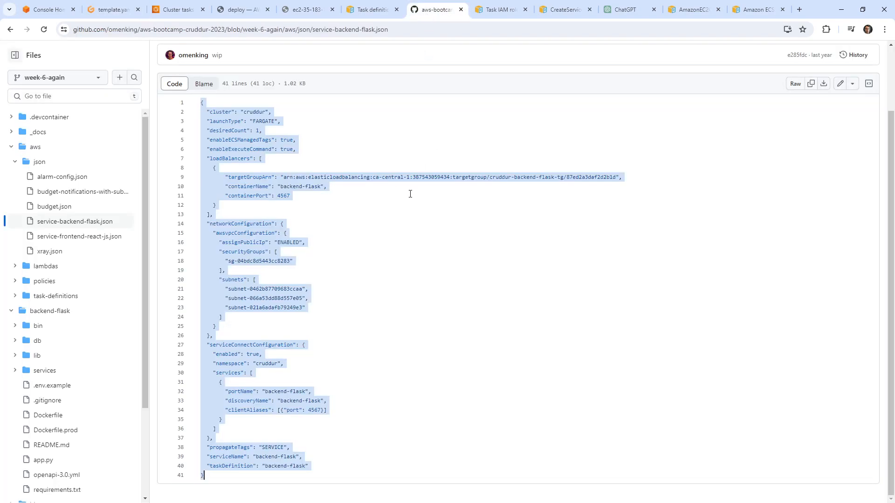
click(65, 79)
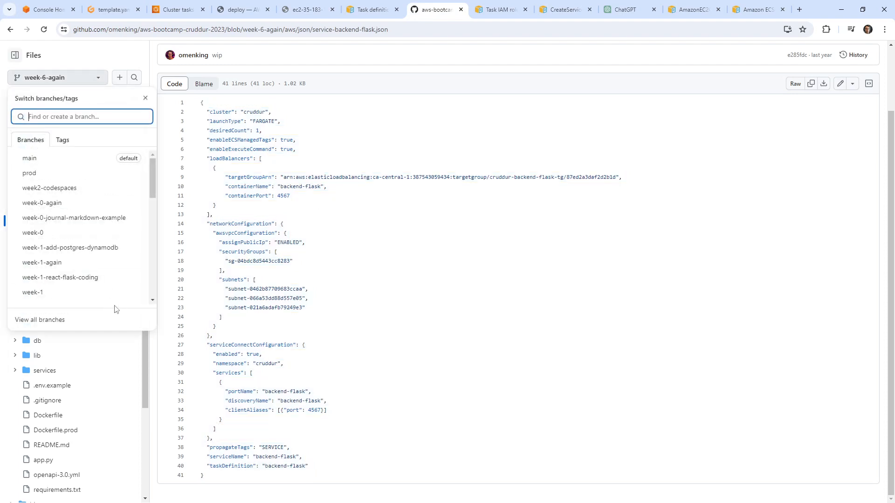
scroll(110, 261, down, 3)
click(76, 285)
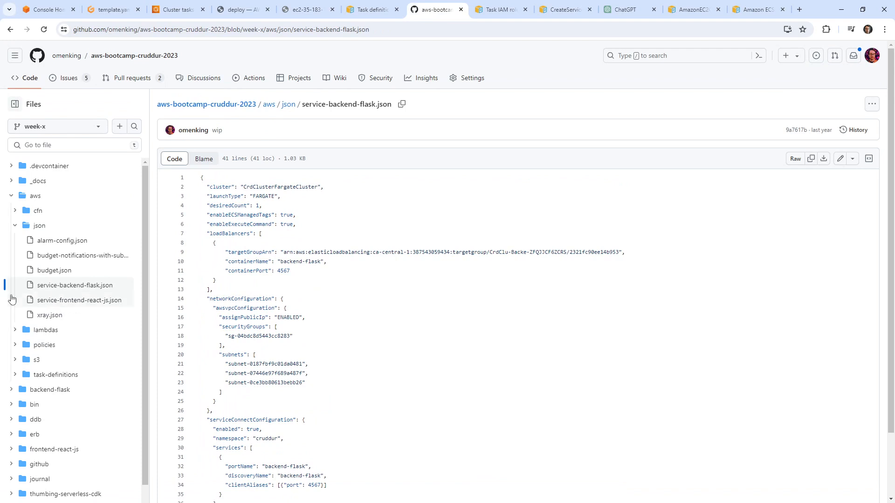
click(15, 210)
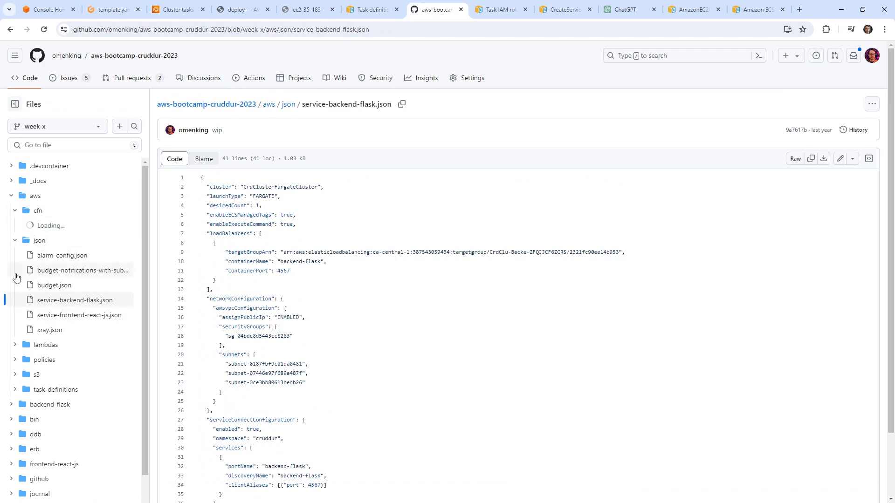
click(29, 241)
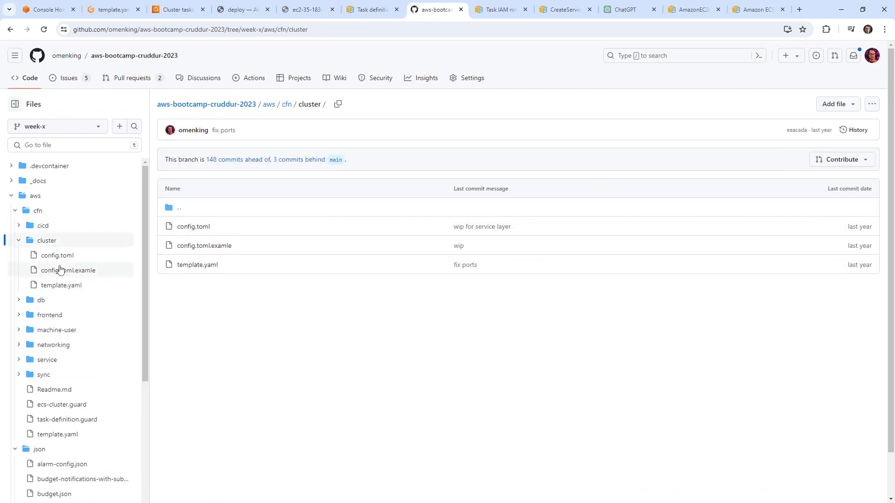
click(112, 284)
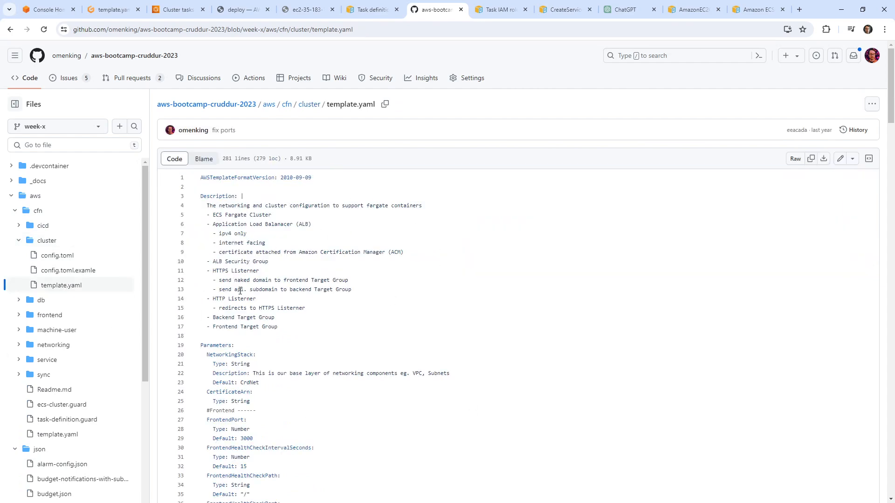
Select the FargateCluster's 'CapacityProviders: - FARGATE' lines
drag(215, 260, 234, 346)
click(294, 289)
scroll(294, 290, down, 5)
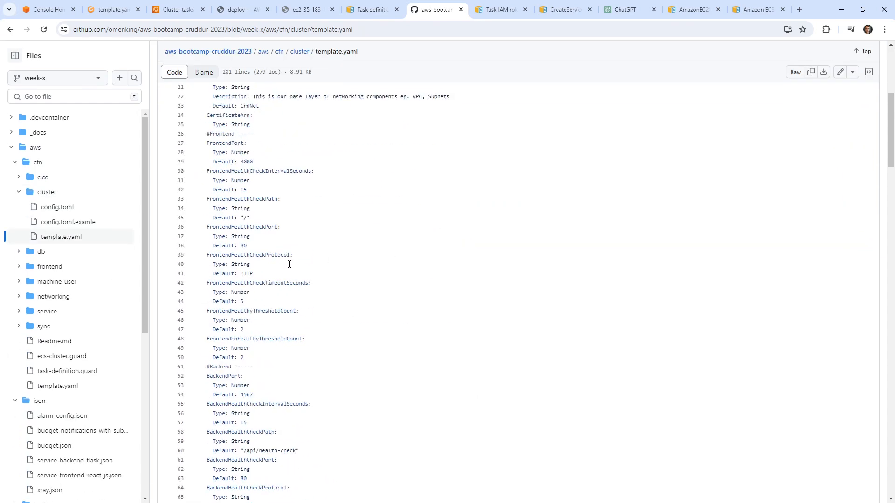
scroll(321, 281, down, 10)
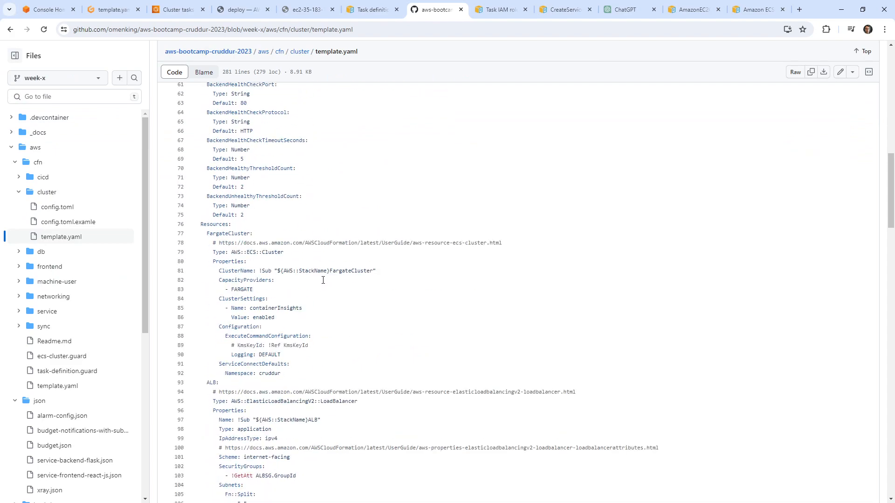
drag(213, 252, 199, 278)
key(ctrl+c)
click(255, 291)
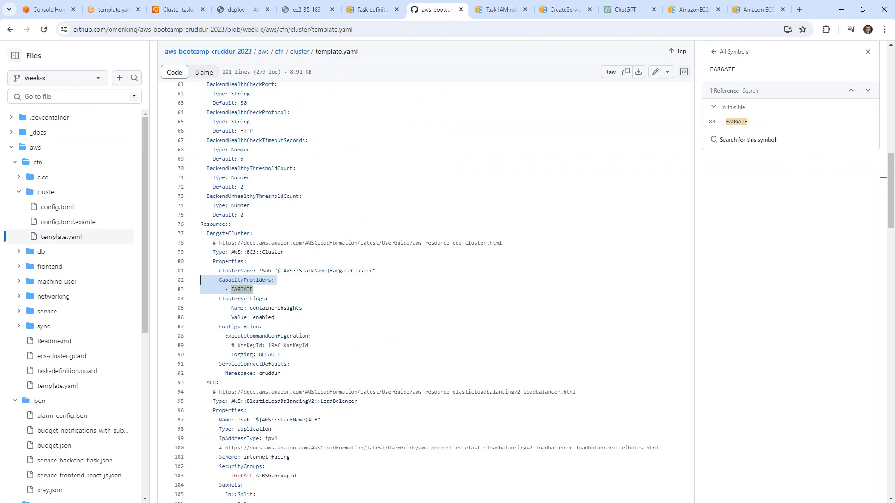
Paste 'CapacityProviders: - FARGATE' on a new line above ClusterName in ECSCluster's properties
click(112, 9)
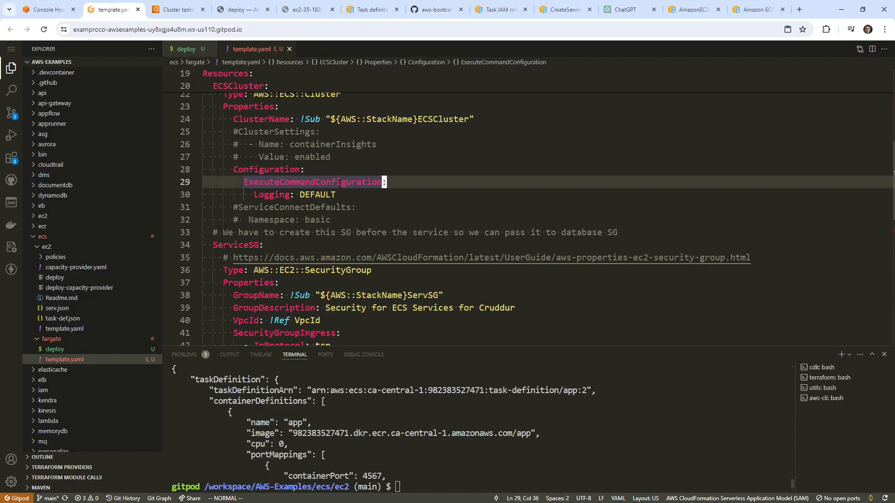
scroll(299, 177, up, 1)
click(297, 167)
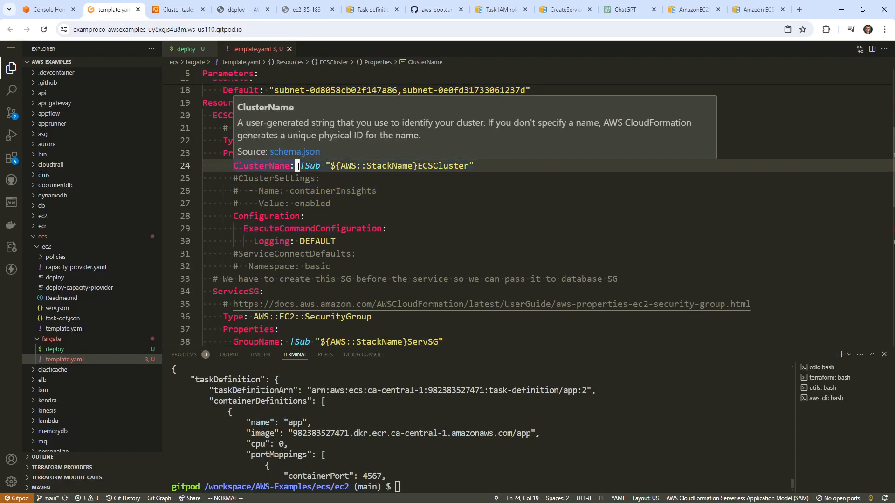
key(shift+o)
key(Escape)
right_click(286, 168)
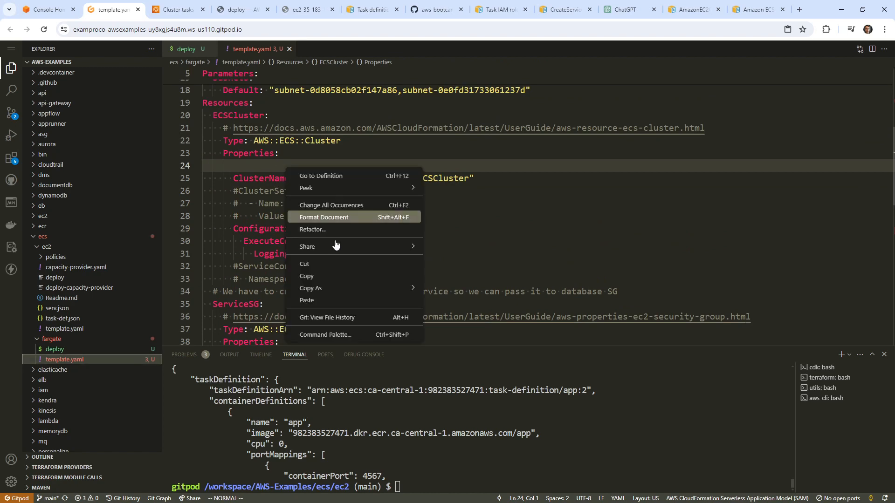
click(337, 300)
mouse_move(305, 163)
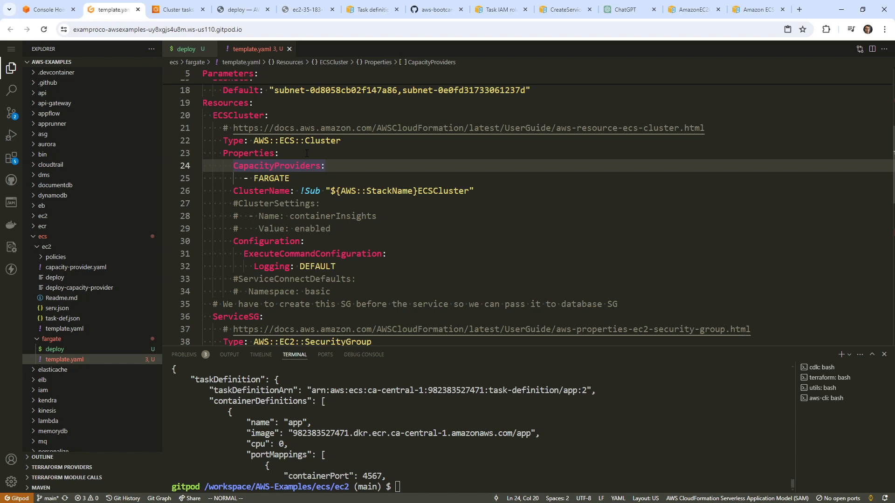
drag(318, 177, 210, 165)
click(266, 190)
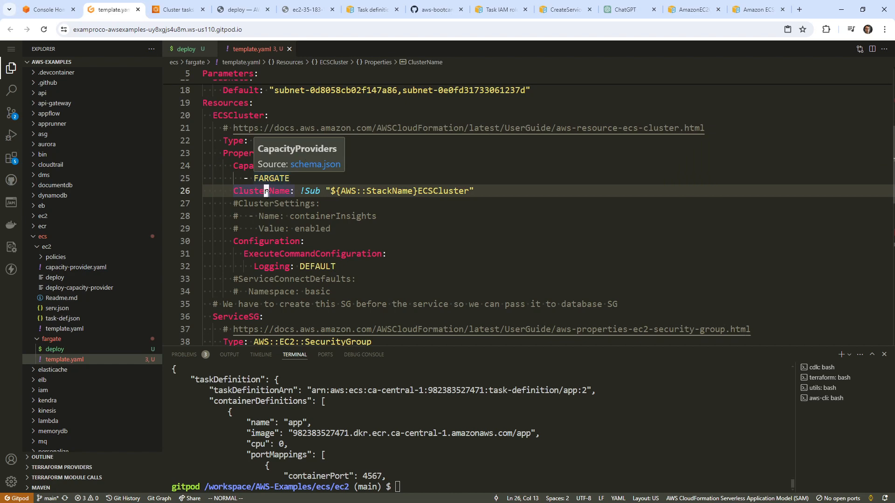
click(355, 173)
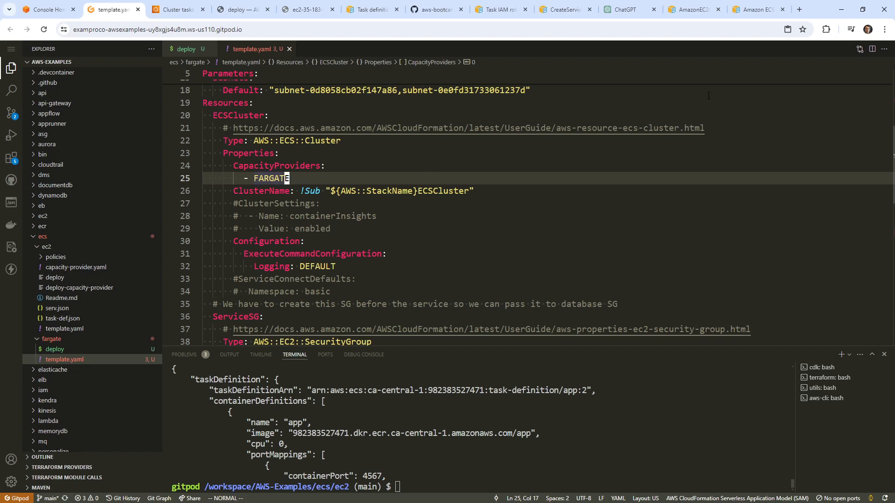
click(747, 13)
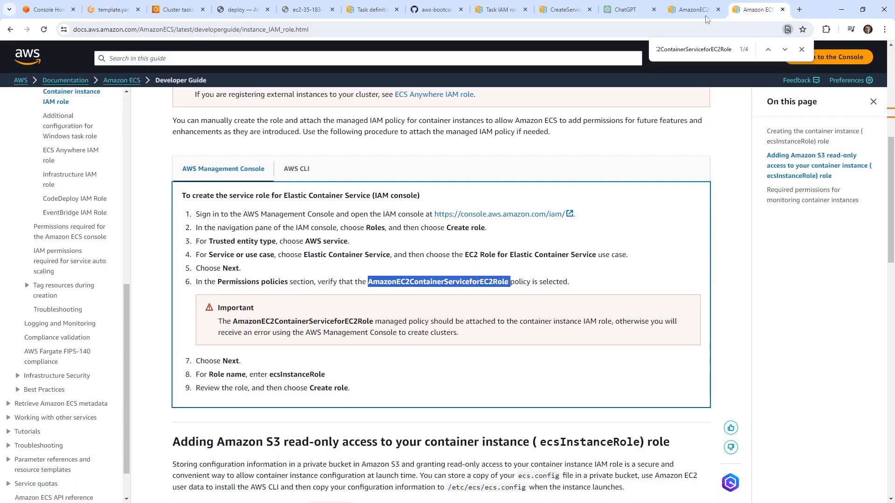
Read the GitHub cluster template through its FARGATE usage and Outputs, then return to Gitpod's template.yaml
click(110, 10)
click(55, 13)
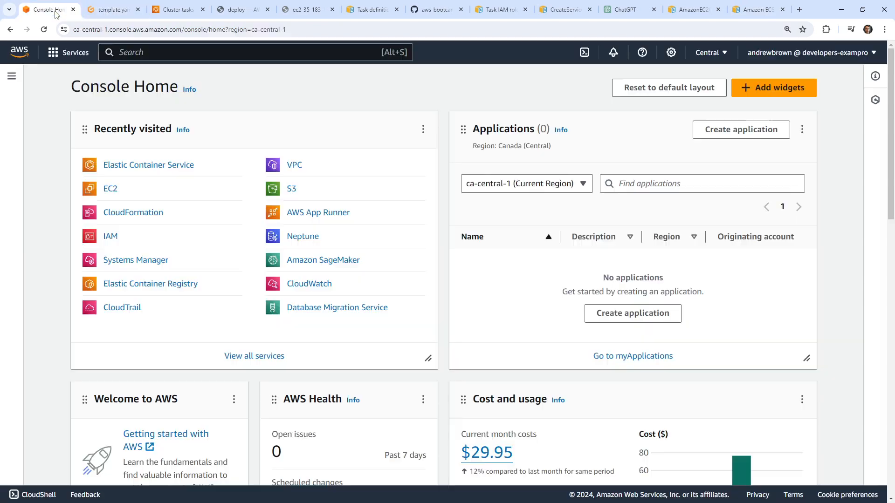
click(110, 10)
click(445, 13)
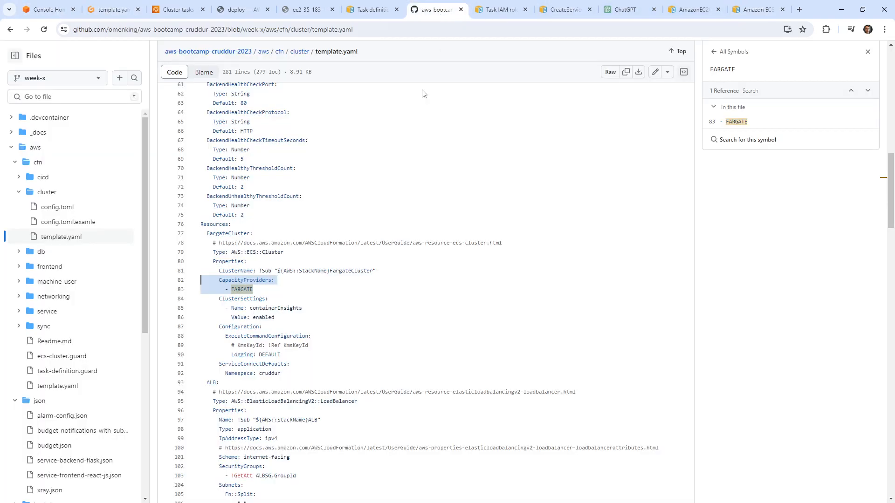
scroll(341, 248, down, 2)
scroll(332, 236, down, 20)
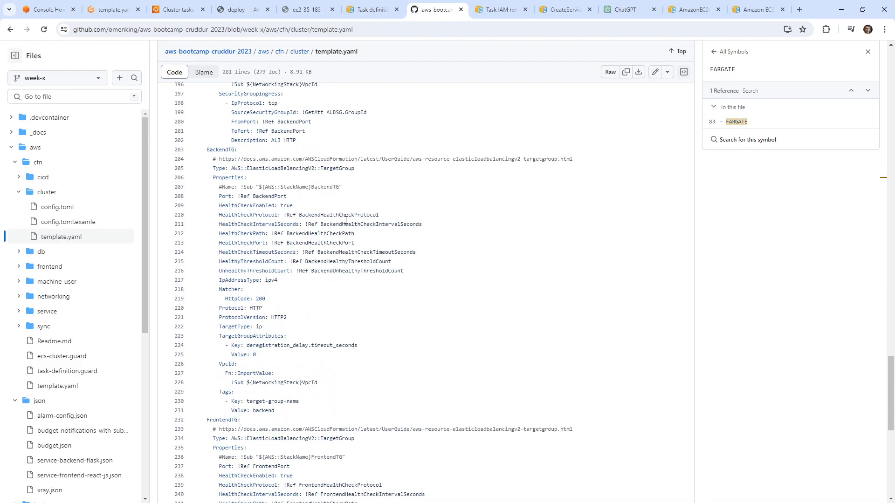
scroll(345, 219, up, 5)
drag(312, 365, 280, 261)
scroll(284, 251, down, 11)
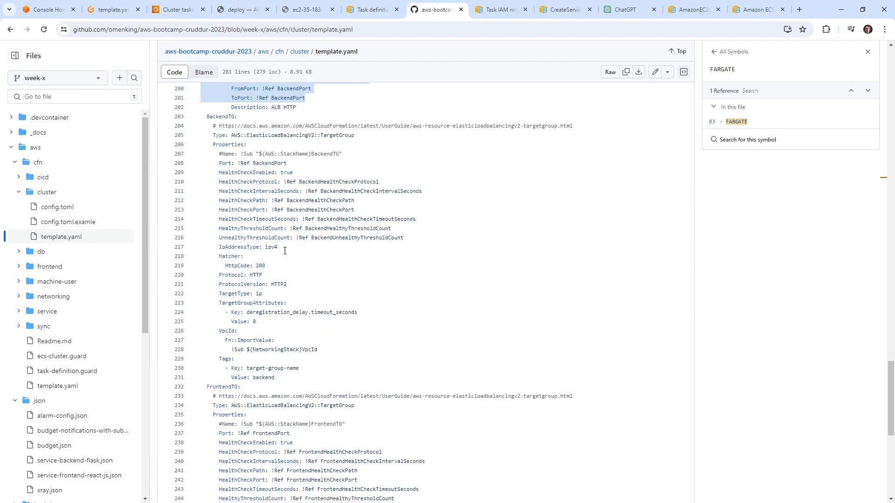
scroll(302, 291, down, 3)
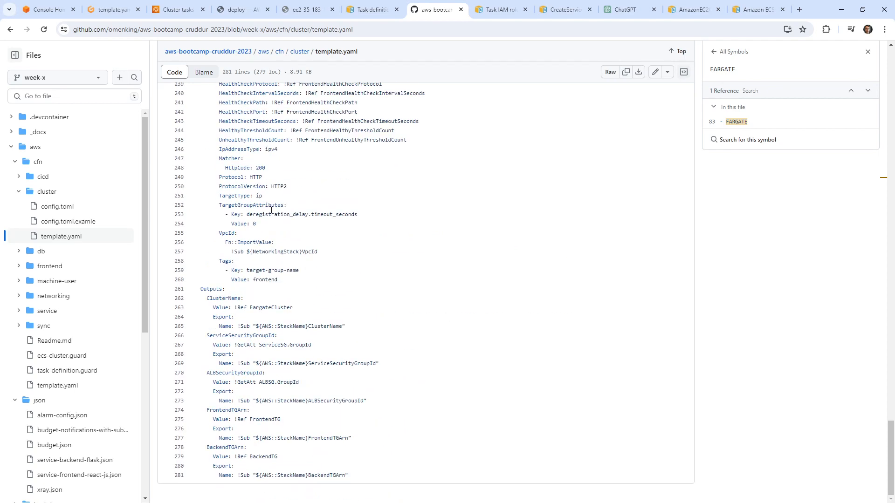
click(111, 9)
click(365, 240)
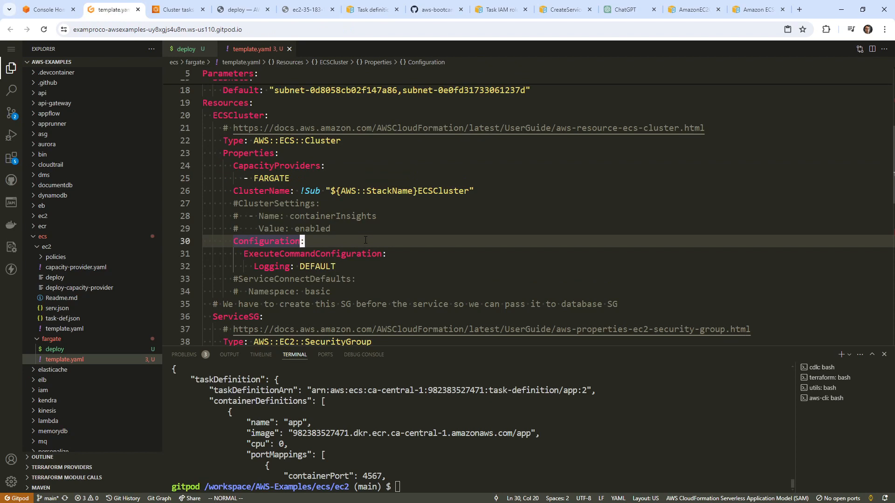
In the terminal, cd into ecs/fargate and run ./deploy to create the change set
click(66, 350)
click(509, 427)
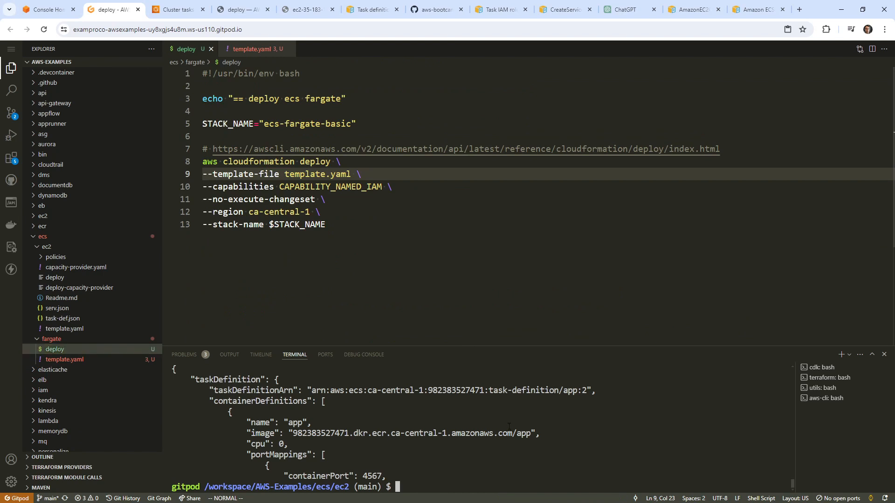
text(cd ..)
key(Return)
text(c fargate/)
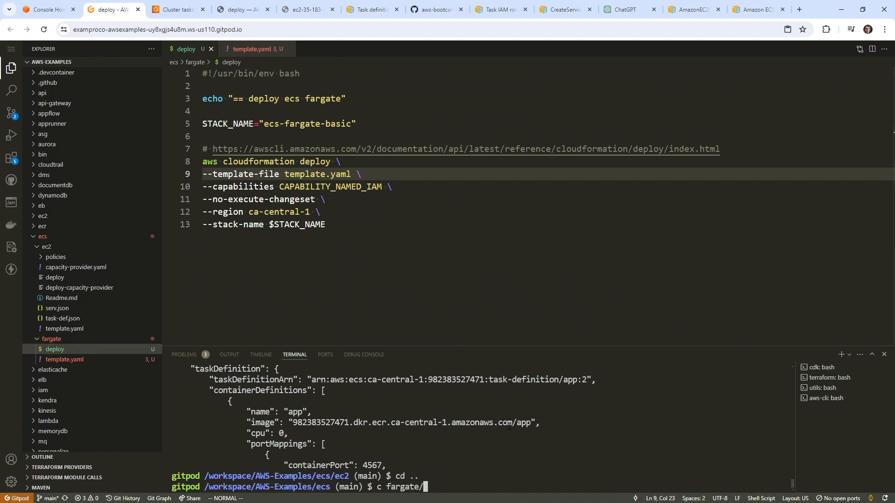
key(Return)
text(cd fargate/)
key(Return)
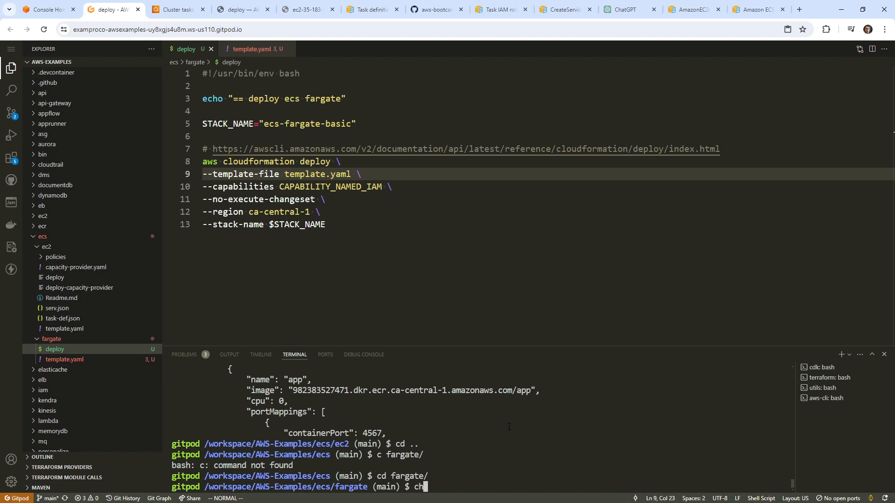
text(./deploy)
key(Return)
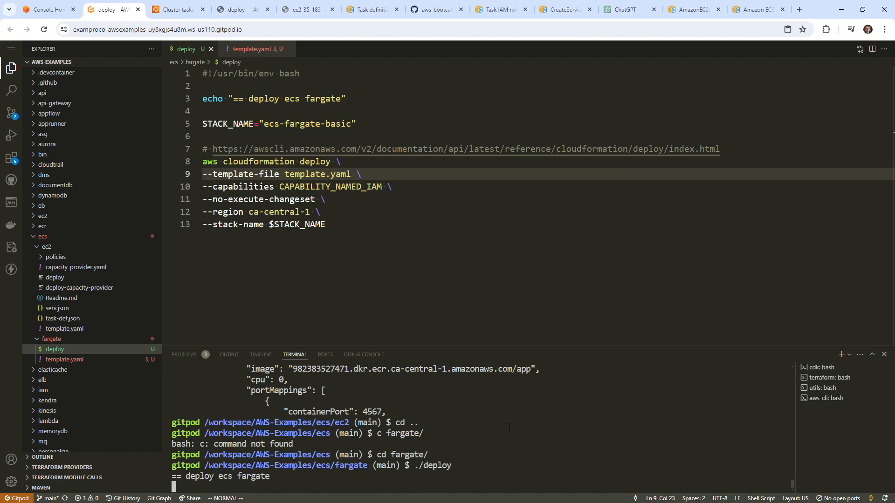
click(49, 9)
Open the ecs-fargate-basic stack in CloudFormation and execute its pending change set
click(168, 59)
text(cfn)
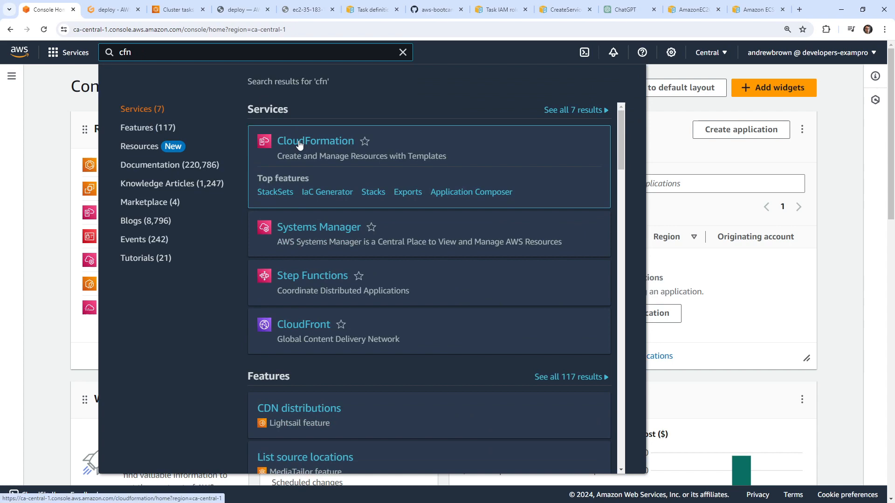
click(300, 143)
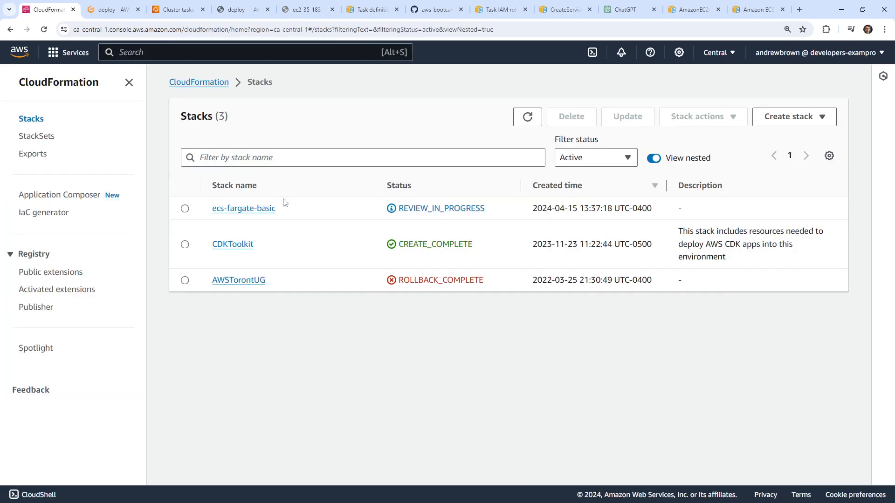
click(263, 209)
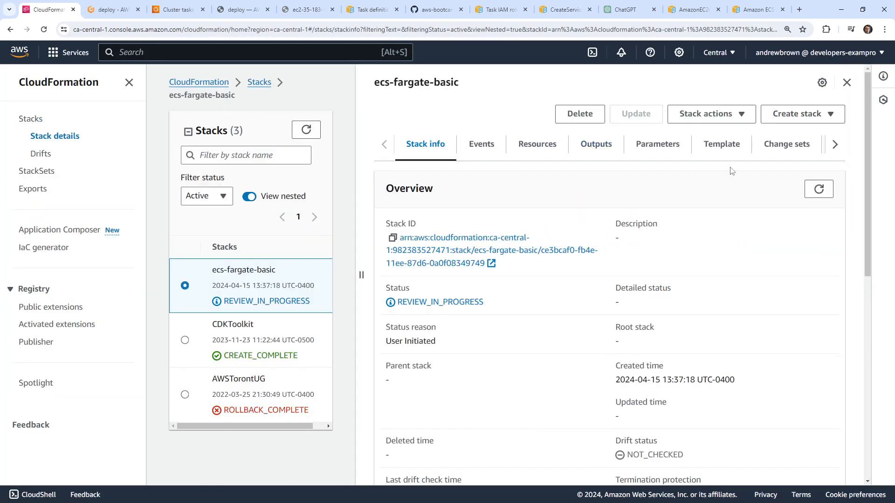
click(789, 150)
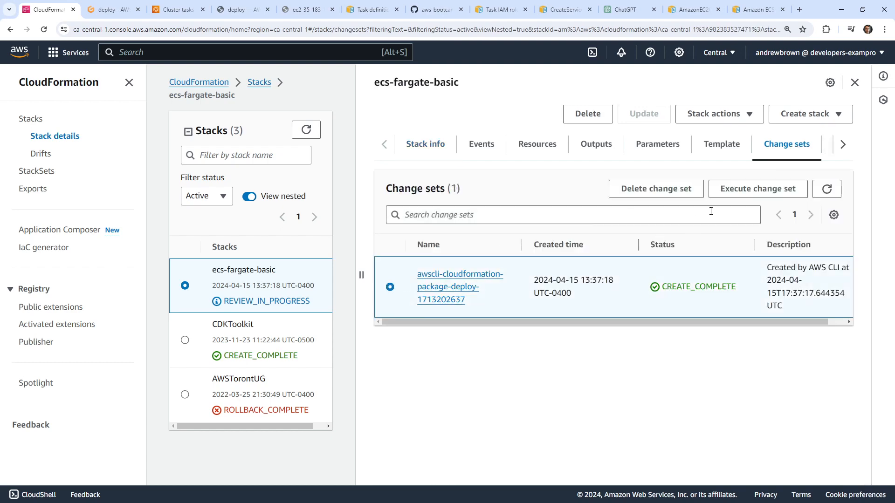
click(750, 190)
click(583, 396)
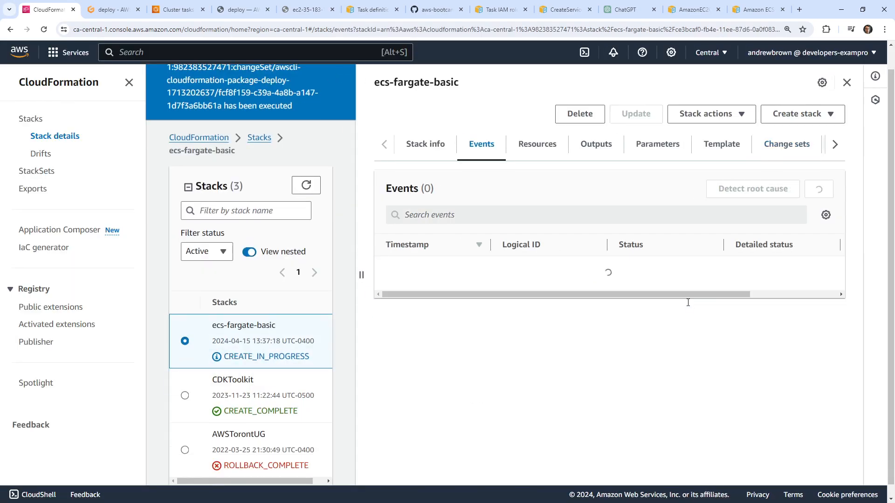
Refresh the stack and its Resources until creation completes, then return to Gitpod
scroll(303, 186, up, 1)
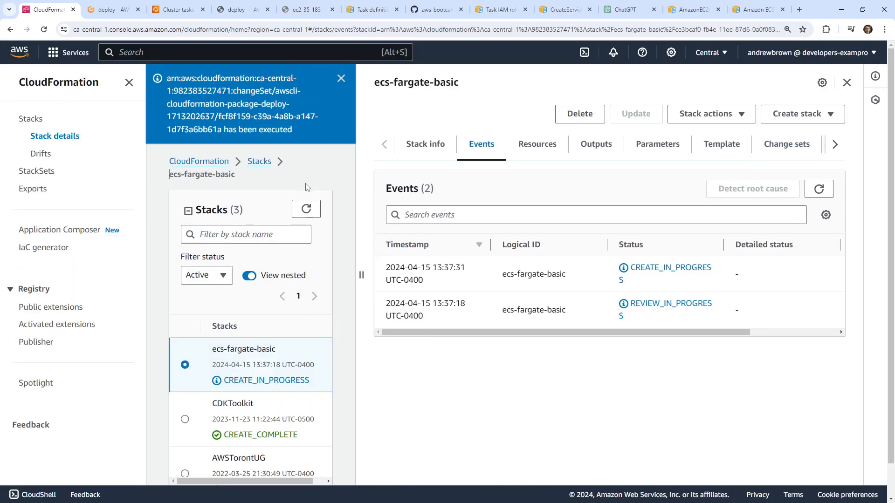
click(306, 209)
click(129, 82)
click(535, 146)
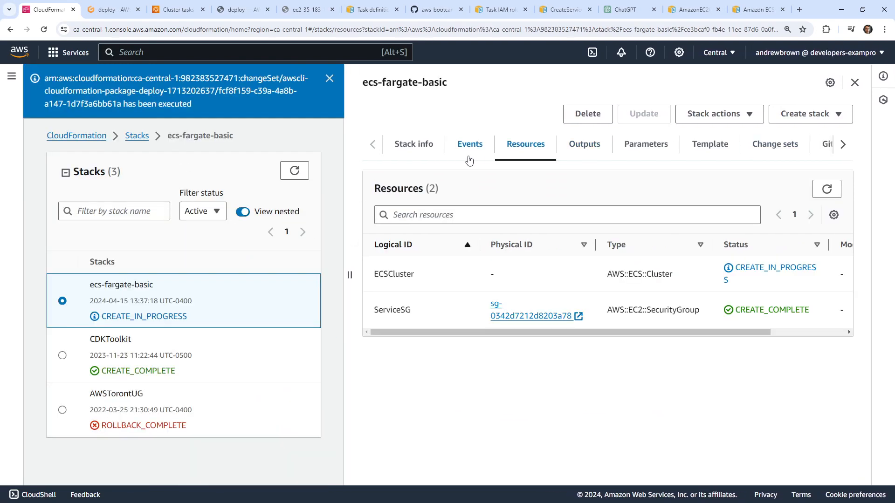
click(828, 190)
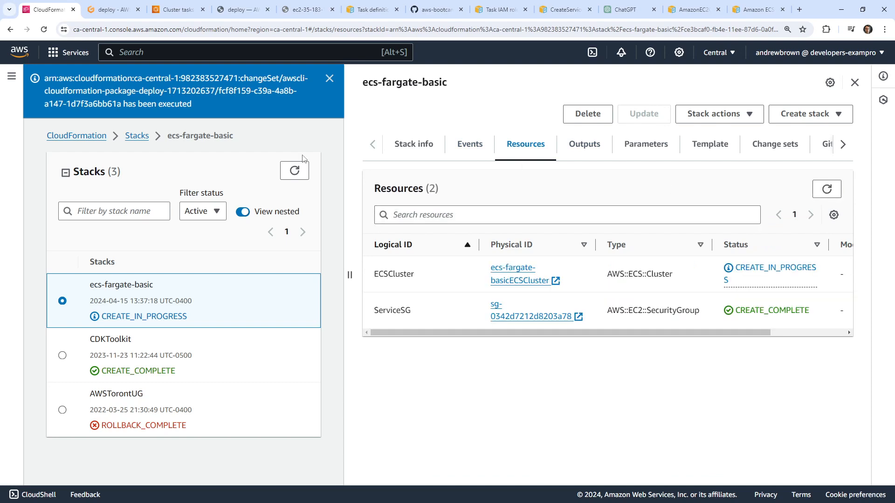
click(295, 171)
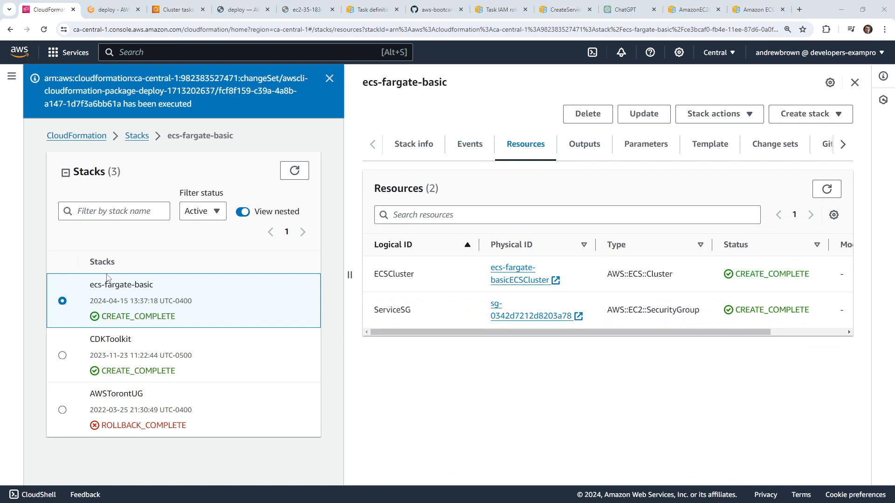
click(112, 10)
click(327, 224)
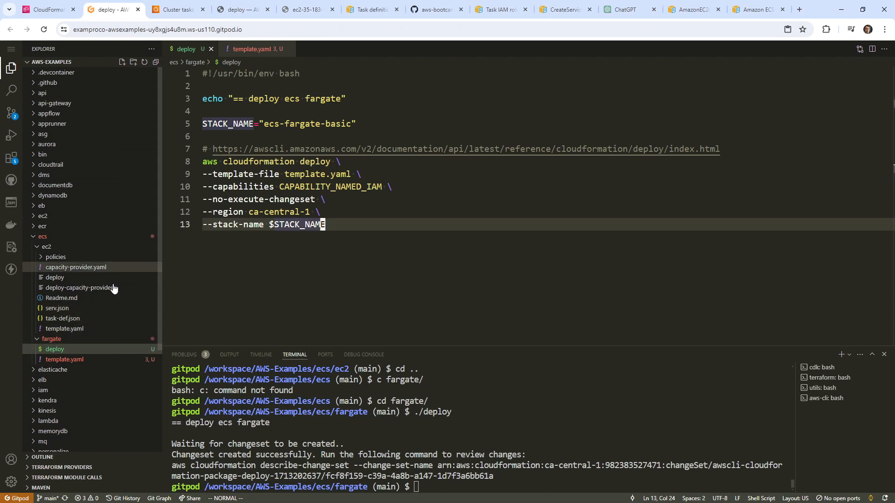
Open the ec2 task-def.json, then open the app task definition's revisions in the ECS console
click(80, 318)
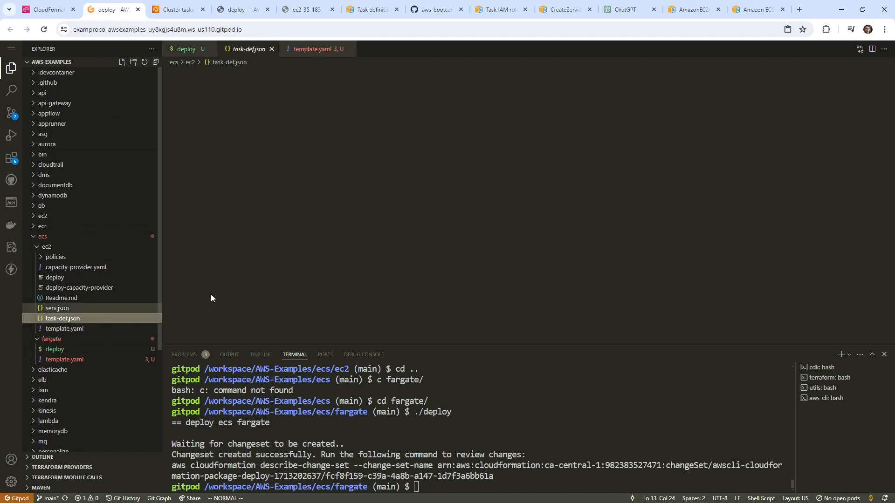
scroll(361, 201, up, 3)
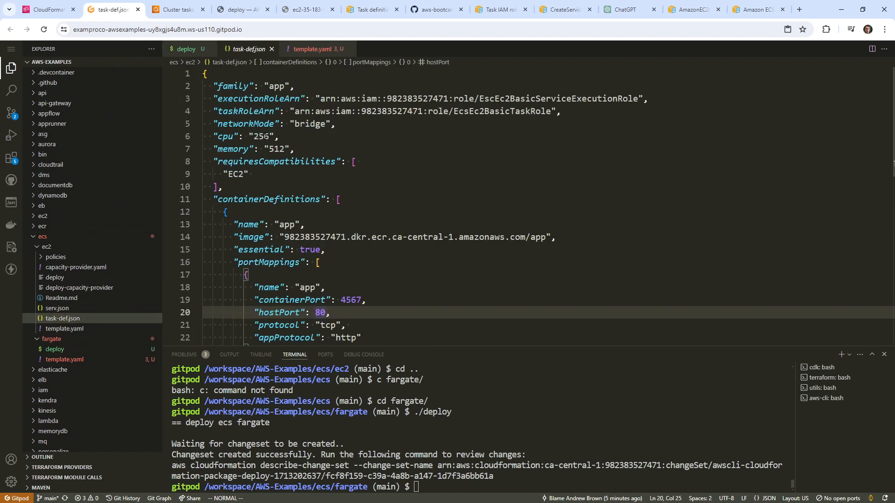
click(47, 10)
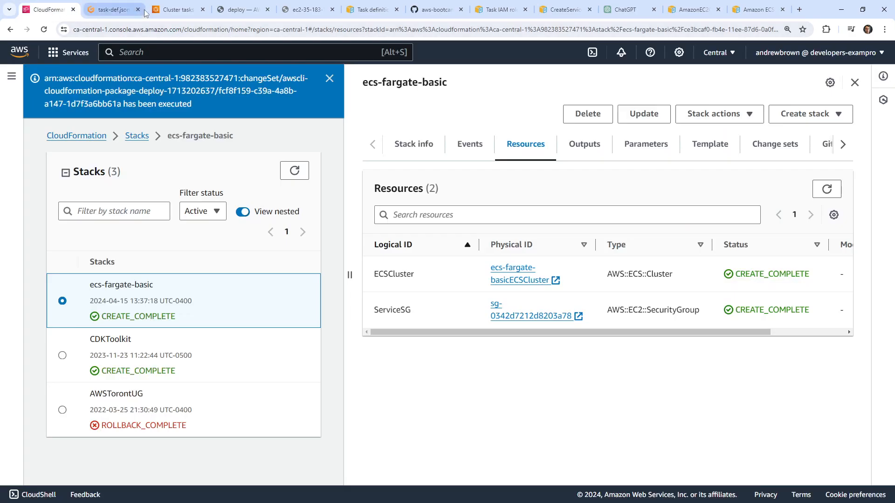
click(171, 9)
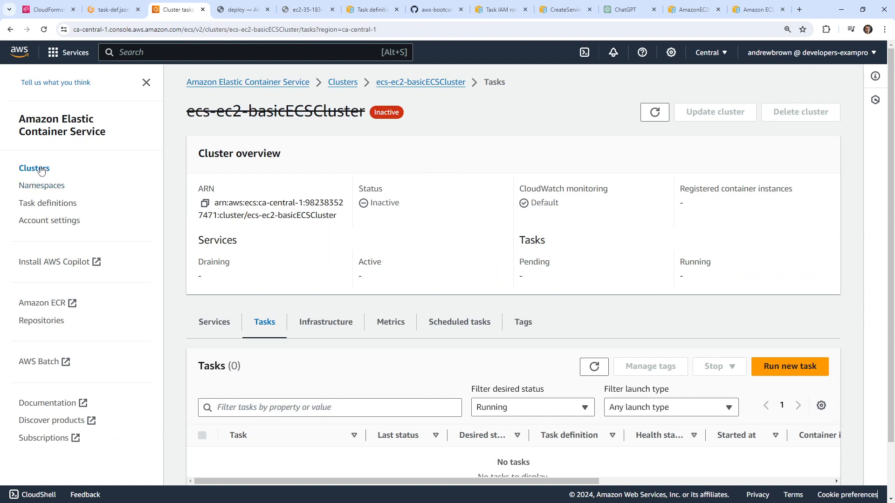
click(45, 203)
click(204, 211)
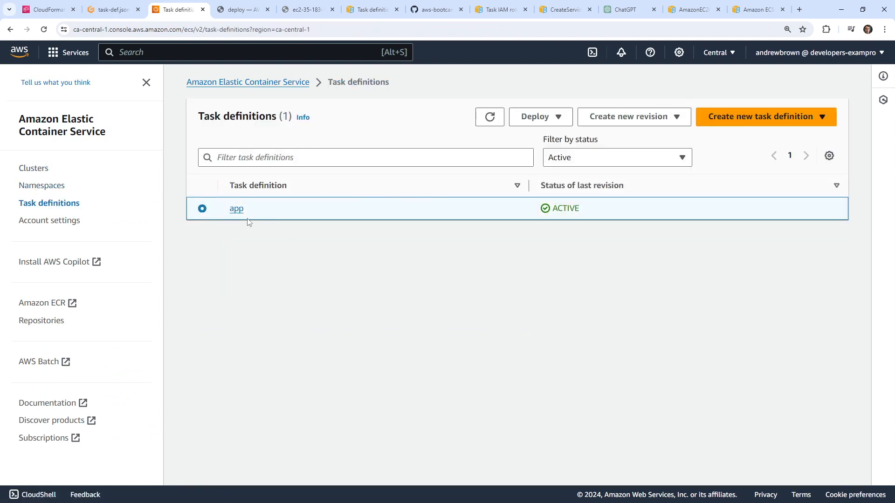
click(233, 210)
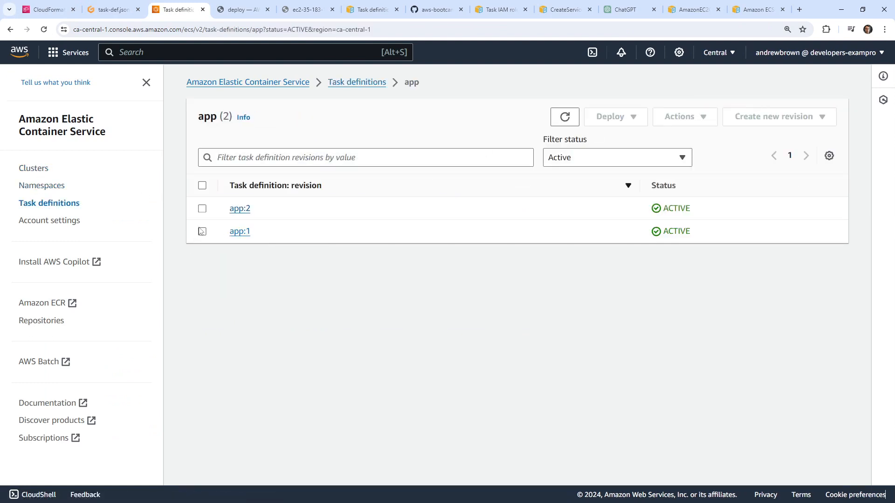
Deregister revision app:2 of the app task definition
click(202, 209)
click(623, 117)
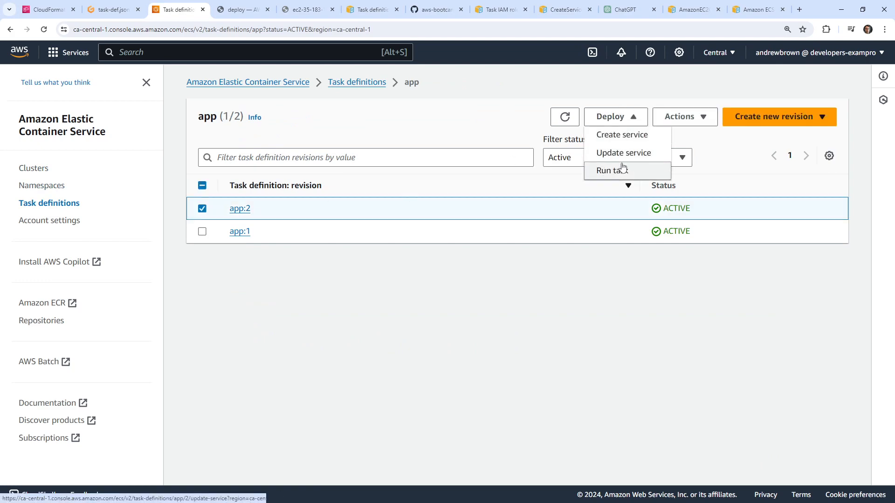
click(685, 117)
click(682, 134)
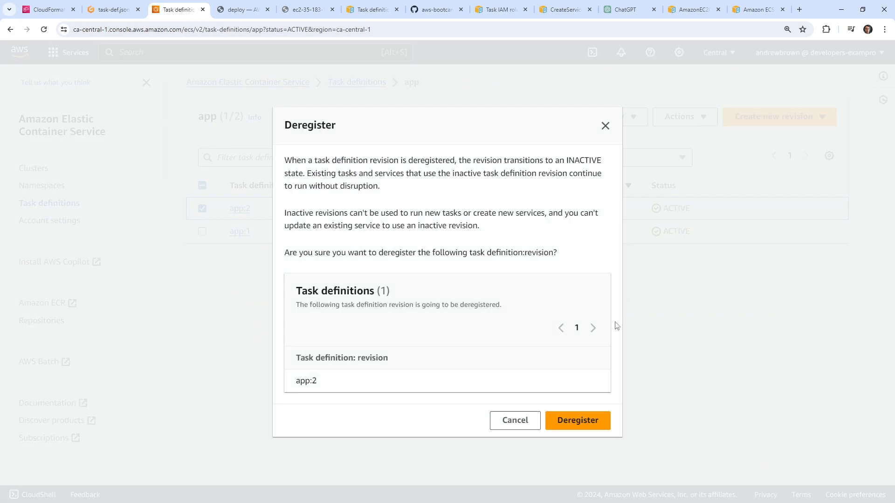
click(592, 418)
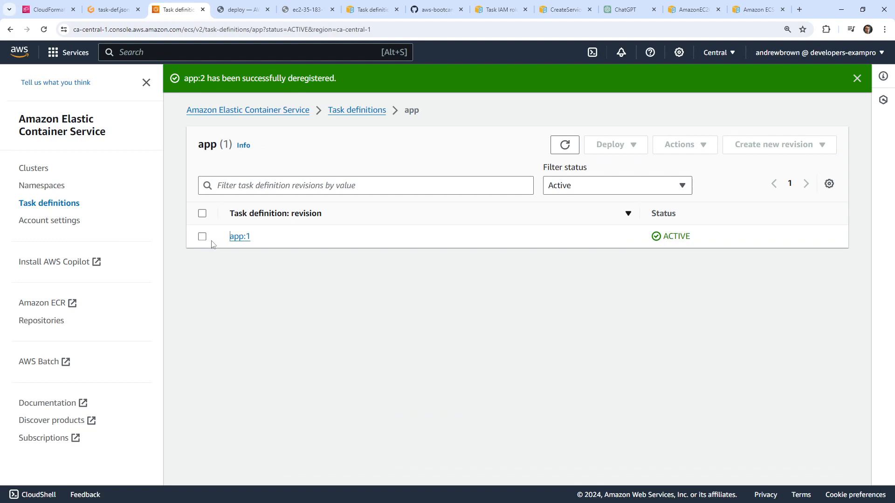
Deregister the remaining revision app:1 as well
click(202, 237)
click(679, 144)
click(687, 166)
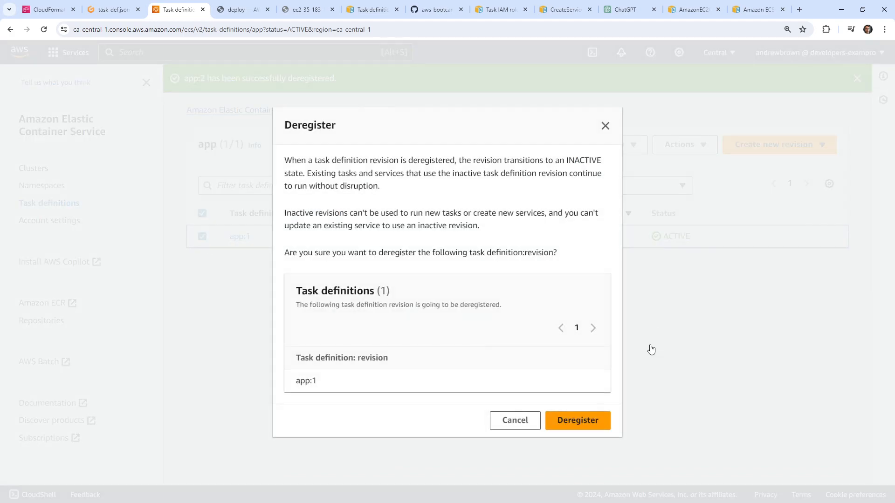
click(578, 421)
Refresh the task definitions list, then return to task-def.json at the EC2 compatibility entry
click(56, 207)
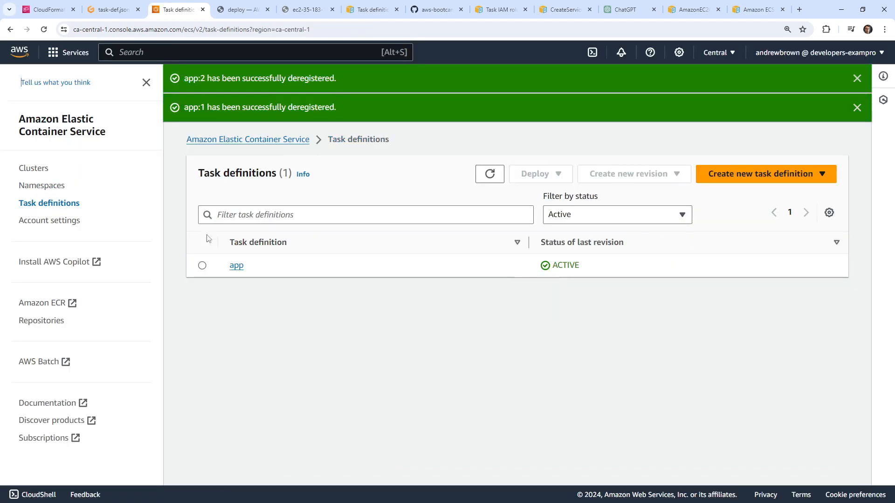
click(203, 272)
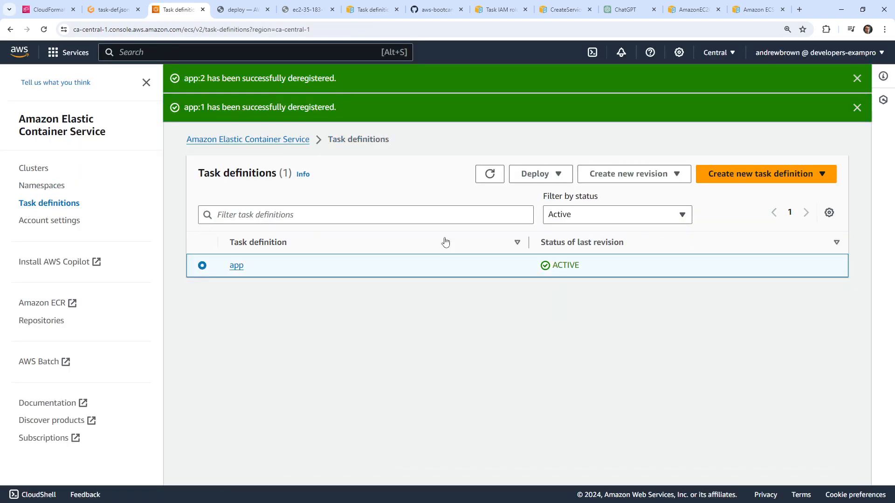
click(623, 177)
click(617, 153)
click(485, 184)
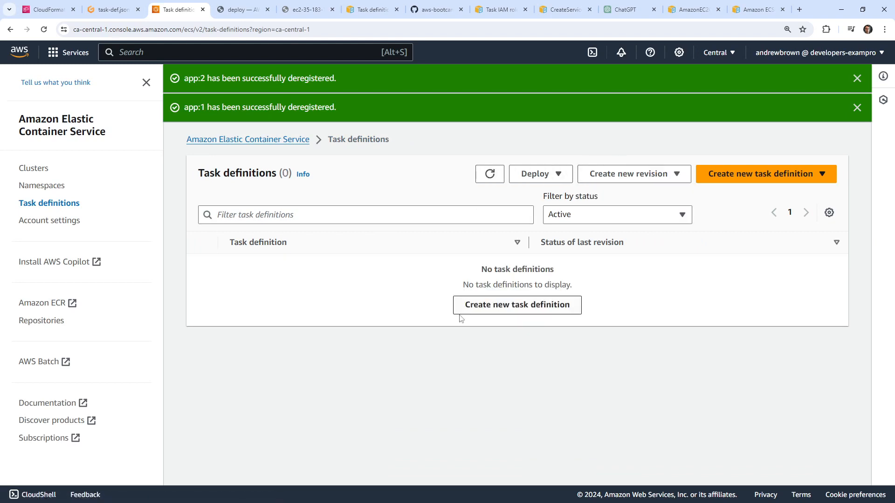
click(110, 9)
click(350, 174)
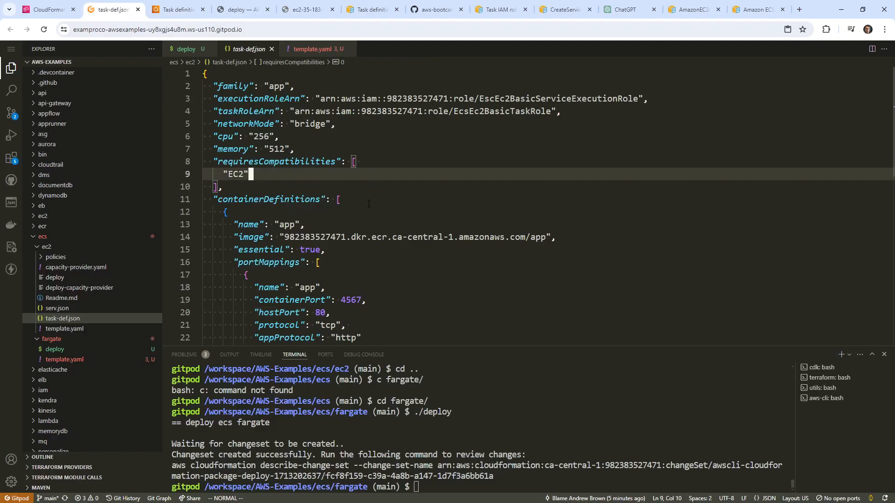
Replace "EC2" with "FARGATE" in the requiresCompatibilities list using Vim editing
click(288, 149)
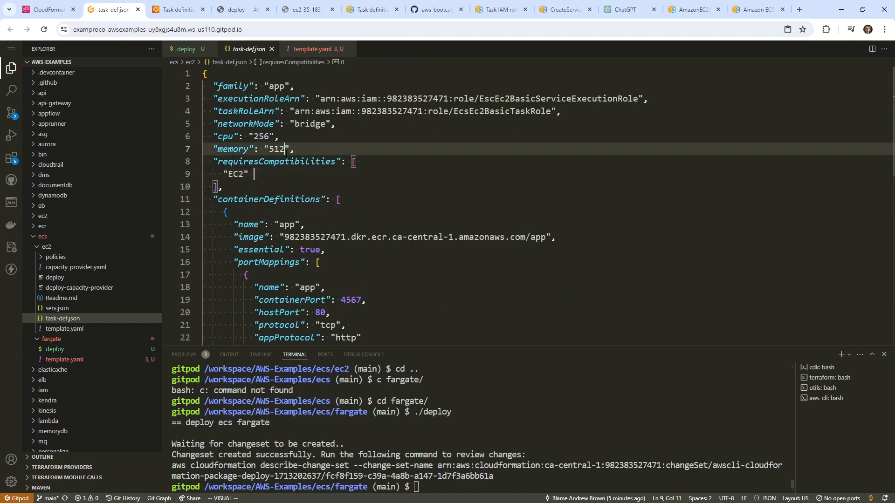
click(263, 162)
text(j)
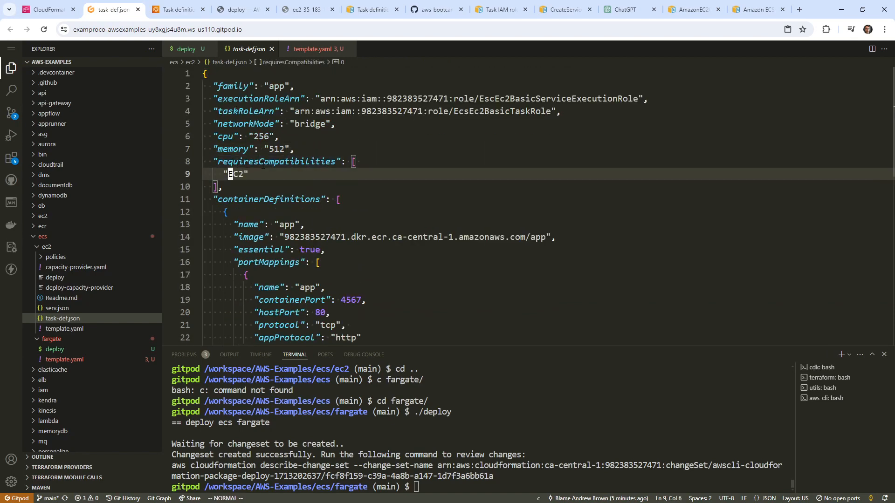
text(cwFA)
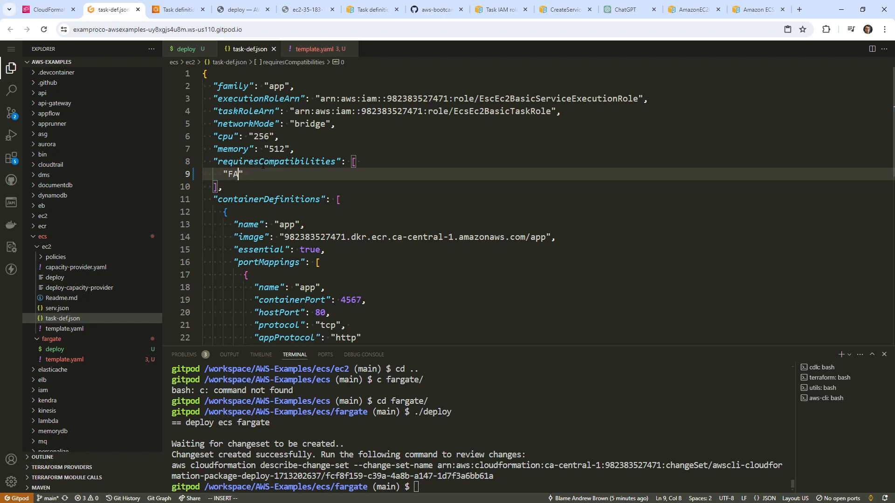
text(RGATE)
Select the cpu and memory lines and search 'farggate pricing' in a new browser tab
drag(296, 149, 204, 137)
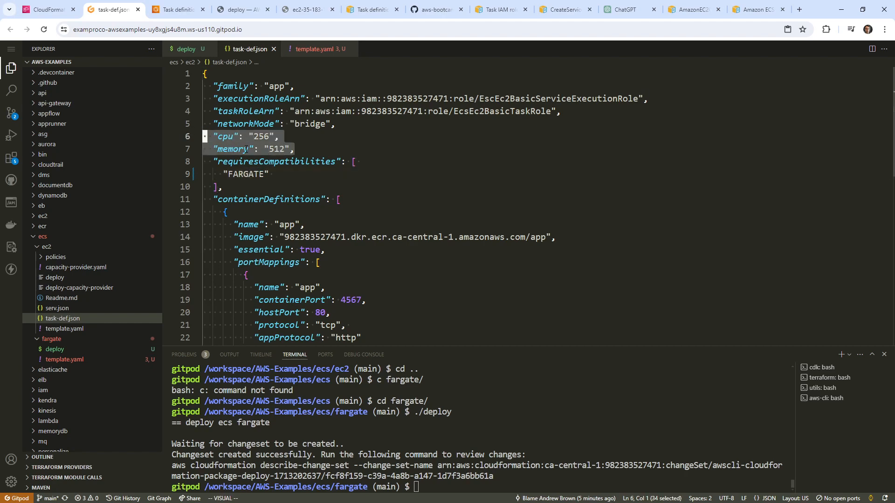
click(799, 10)
text(fargga)
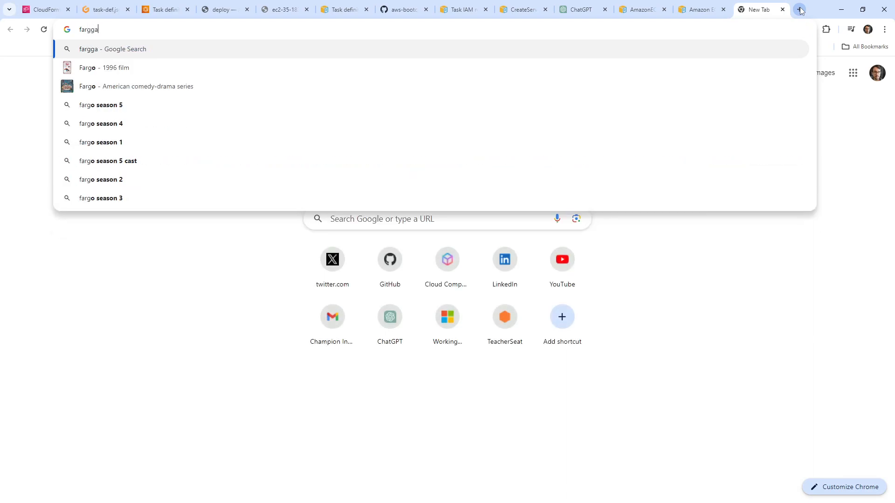
text(te pricing)
key(Return)
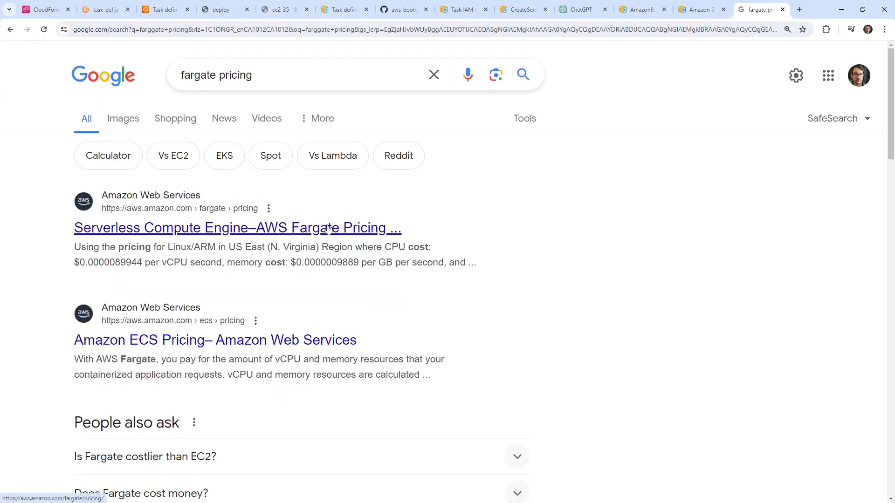
click(329, 229)
scroll(420, 243, down, 15)
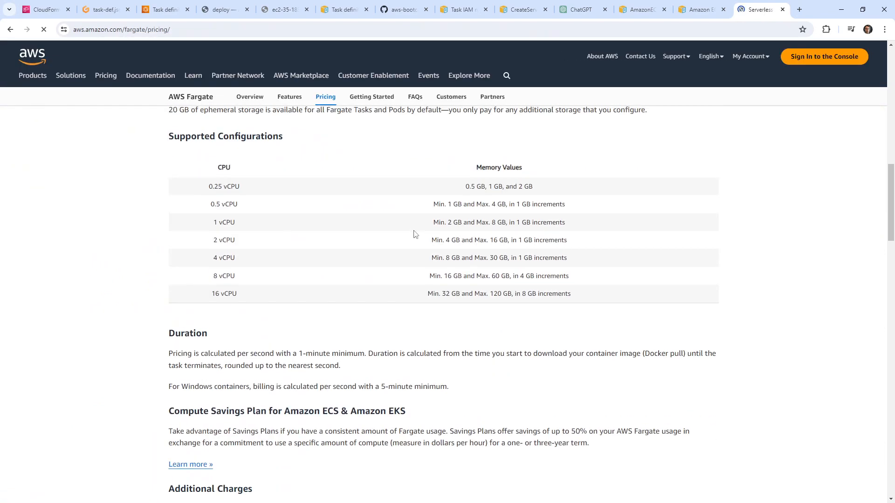
scroll(280, 287, down, 2)
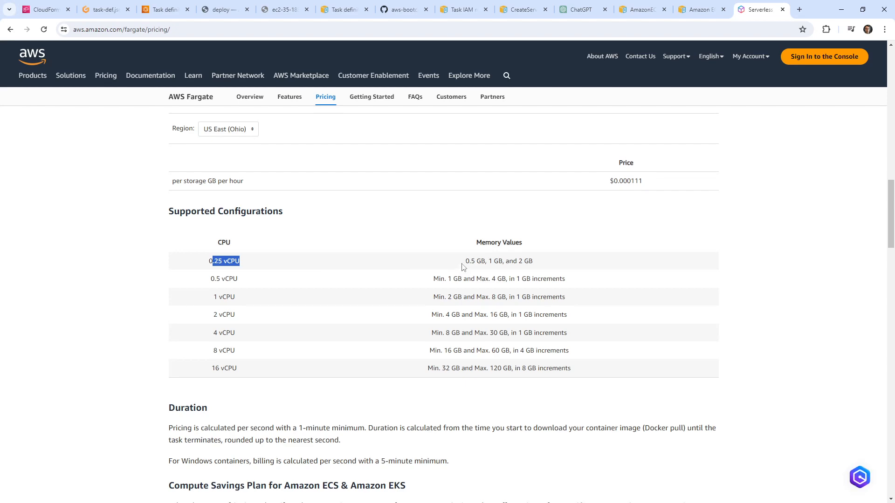
drag(492, 261, 218, 259)
click(782, 10)
click(347, 162)
drag(303, 150, 182, 141)
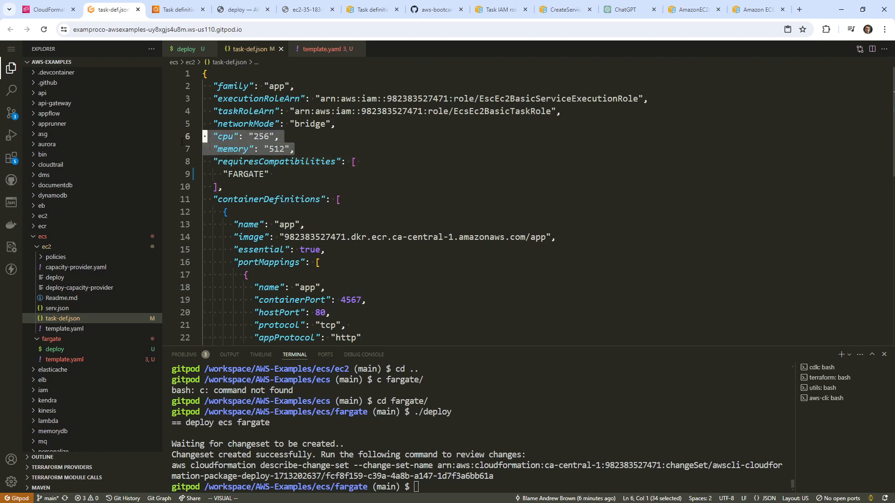
Change networkMode from "bridge" to "awsvpc" in task-def.json
click(317, 111)
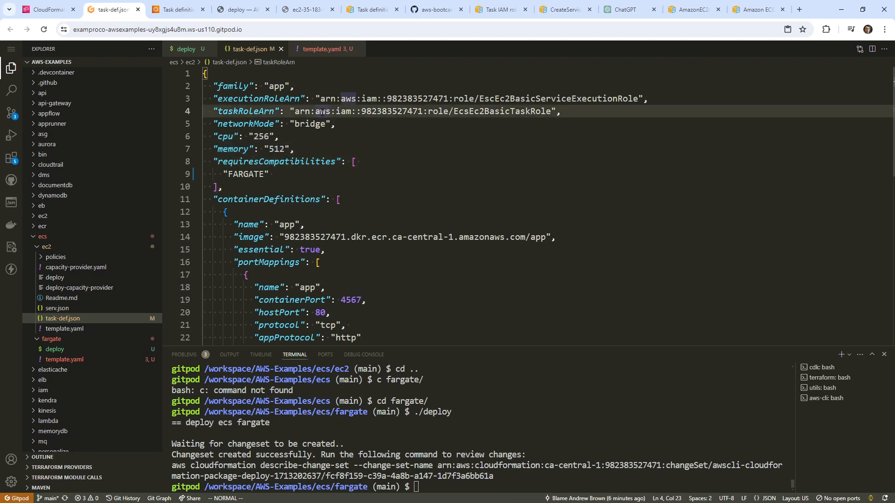
text(j)
text(aws)
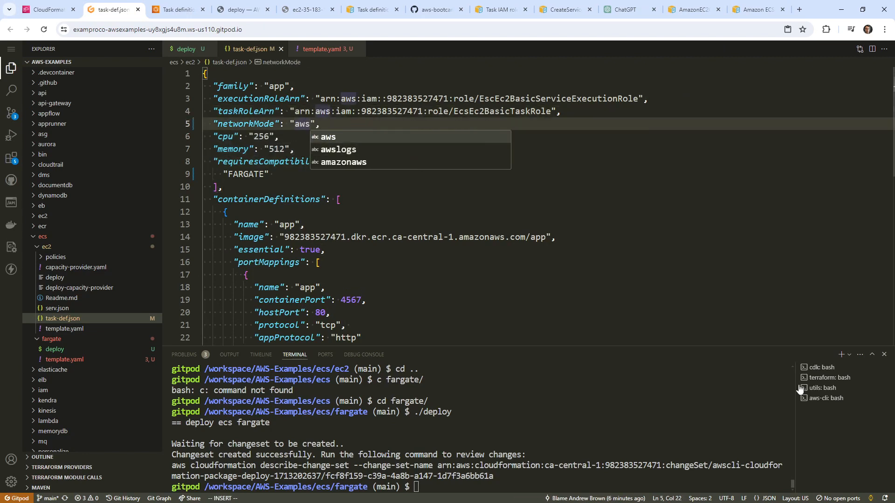
text(vpc)
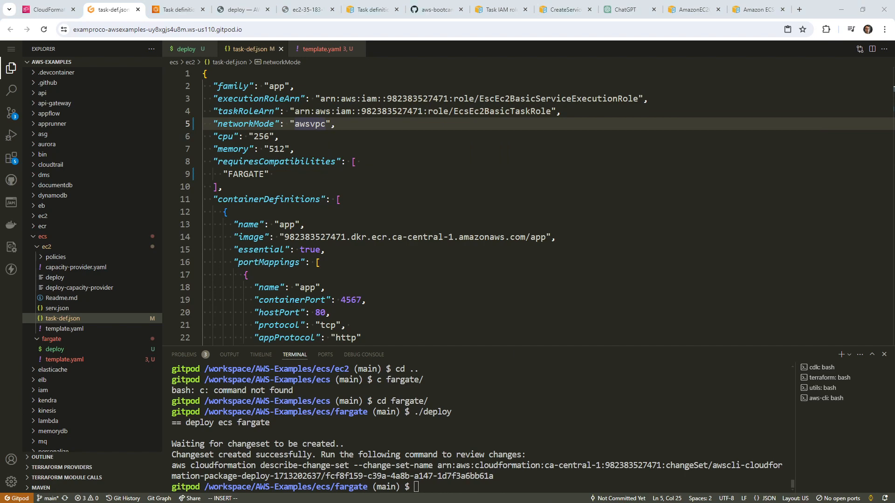
click(268, 182)
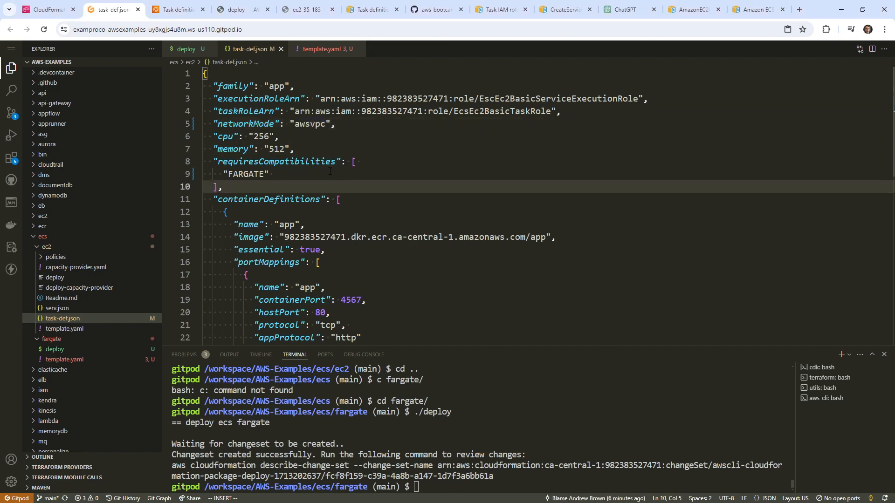
Show task-def.json side by side in a second editor pane
drag(321, 99, 601, 113)
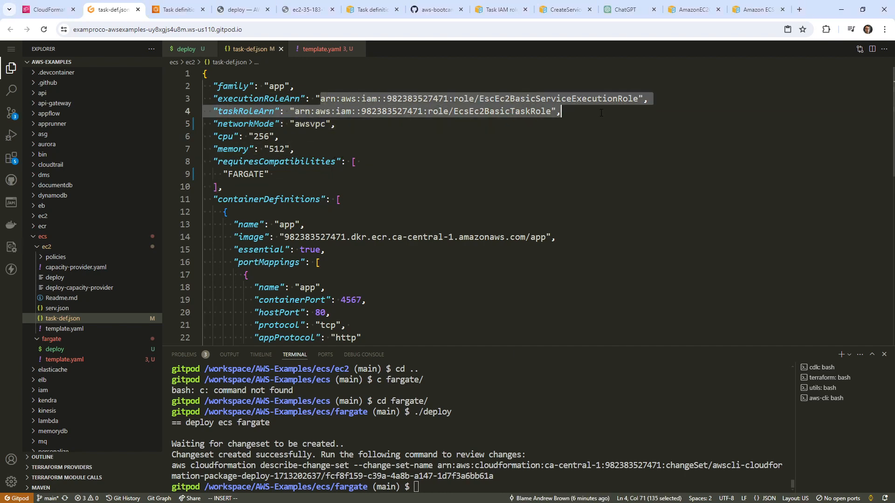
click(874, 49)
click(280, 224)
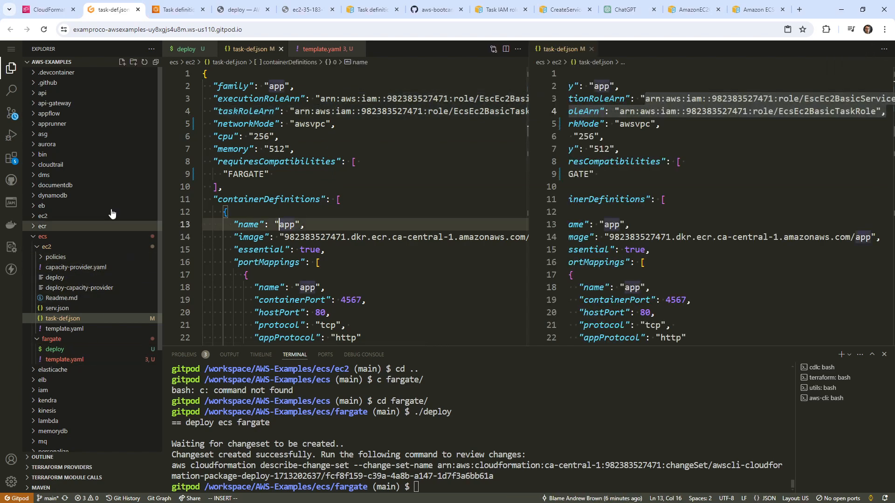
Look over the execution.json and task.json policy files and template.yaml
click(80, 257)
click(92, 268)
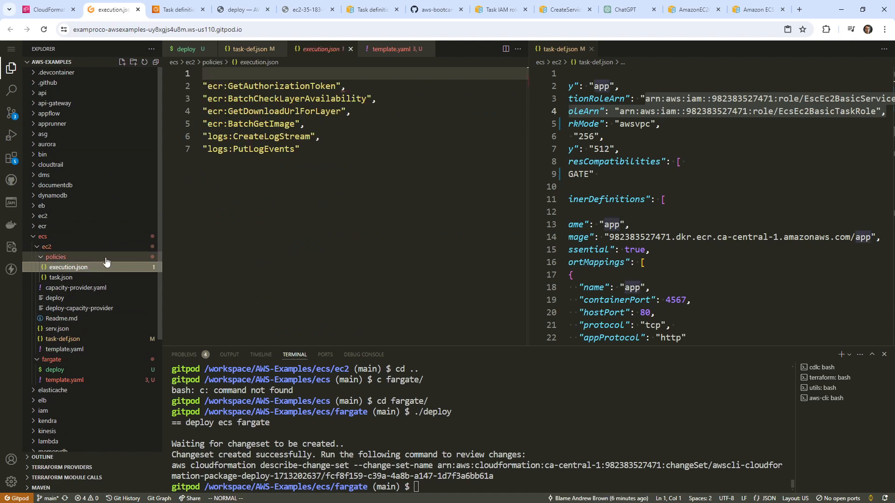
click(92, 277)
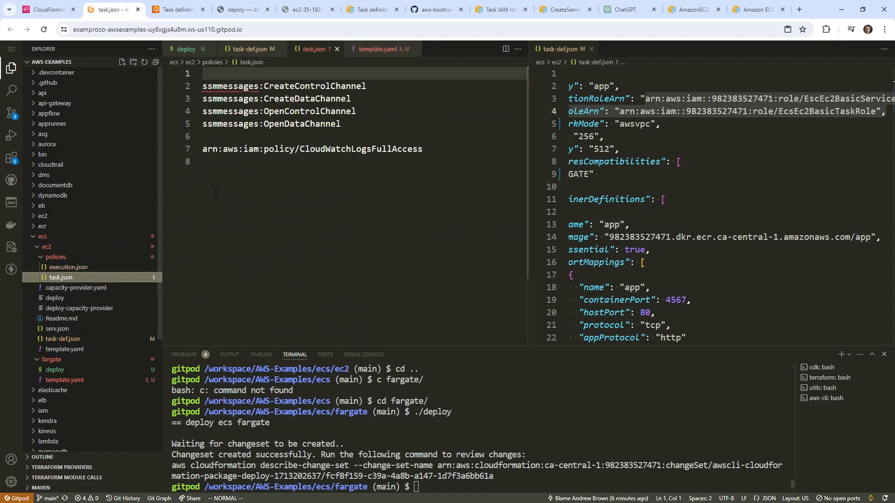
drag(203, 73, 293, 182)
key(y)
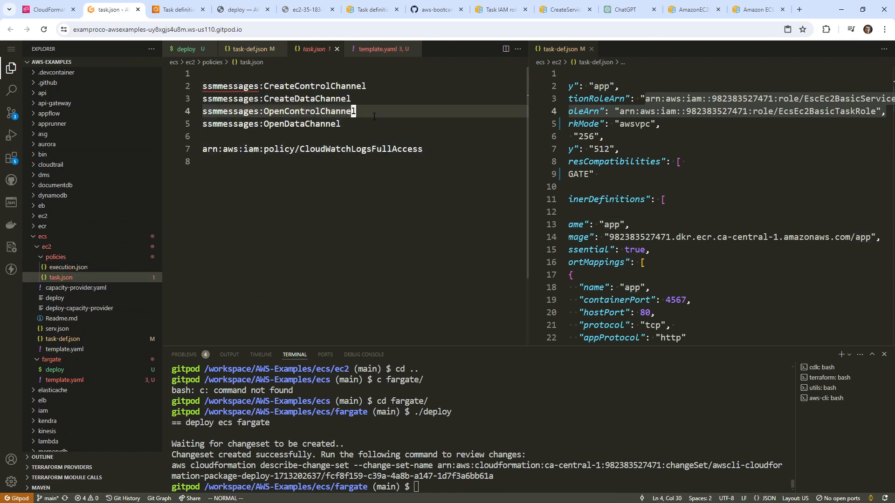
click(337, 49)
click(328, 49)
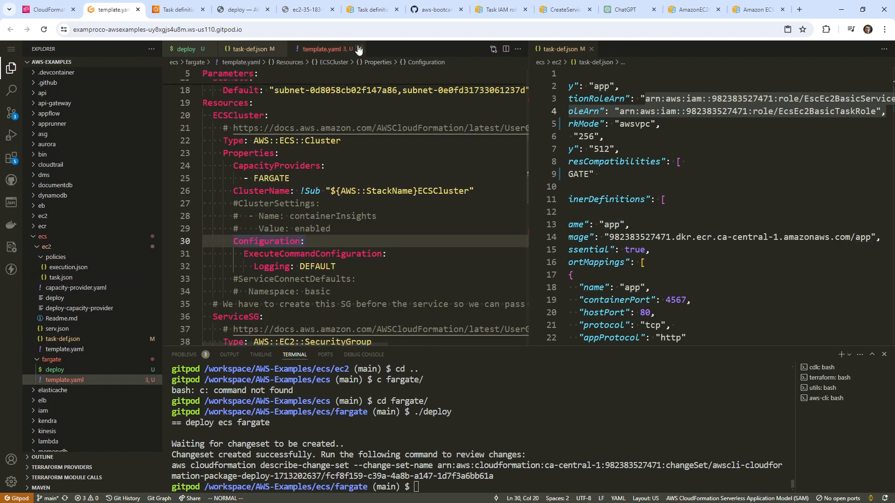
Close the duplicate task-def.json pane and widen the remaining editor
click(275, 51)
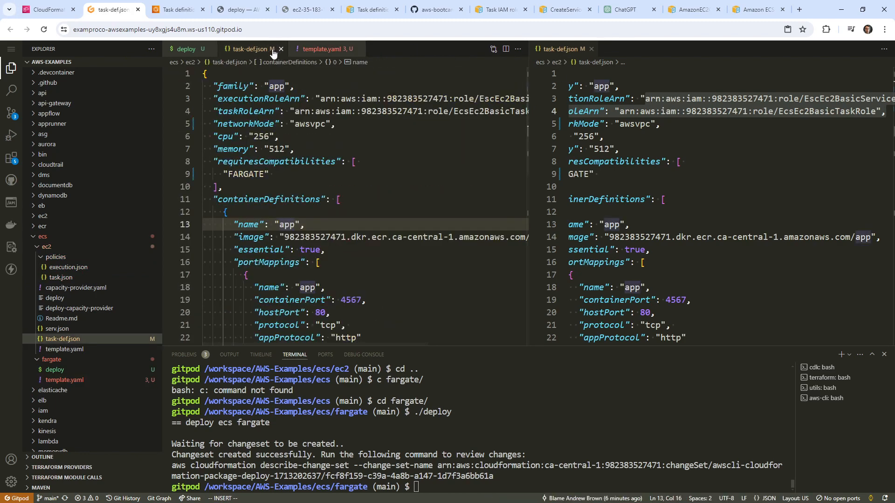
click(280, 49)
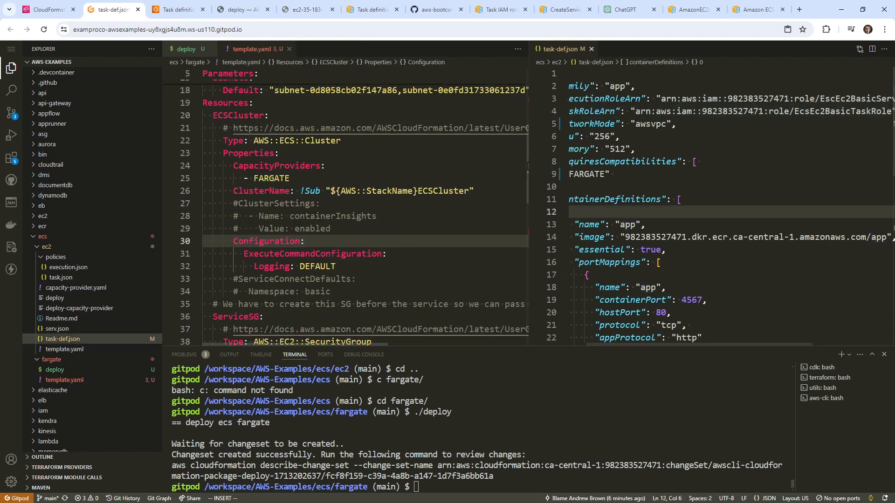
drag(527, 164, 357, 164)
drag(568, 176, 585, 237)
scroll(586, 235, down, 4)
Delete the "hostPort": 80 line from the port mapping
click(579, 209)
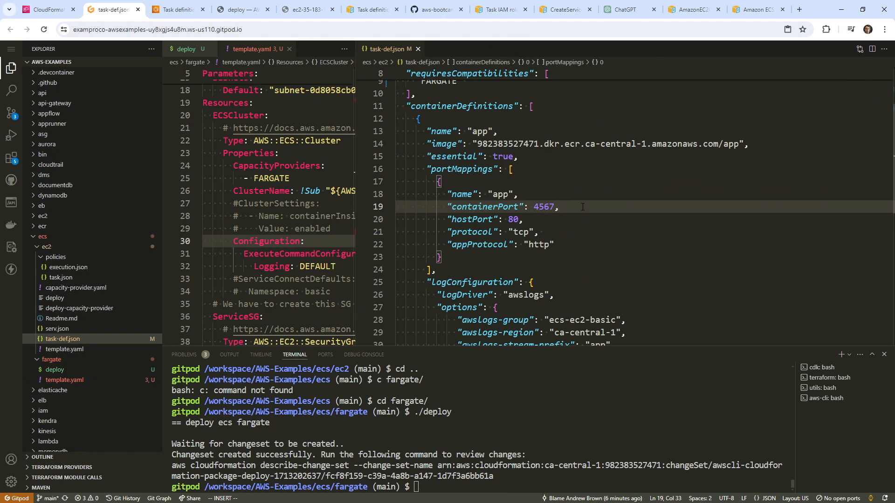
key(Escape)
key(j)
key(d)
key(d)
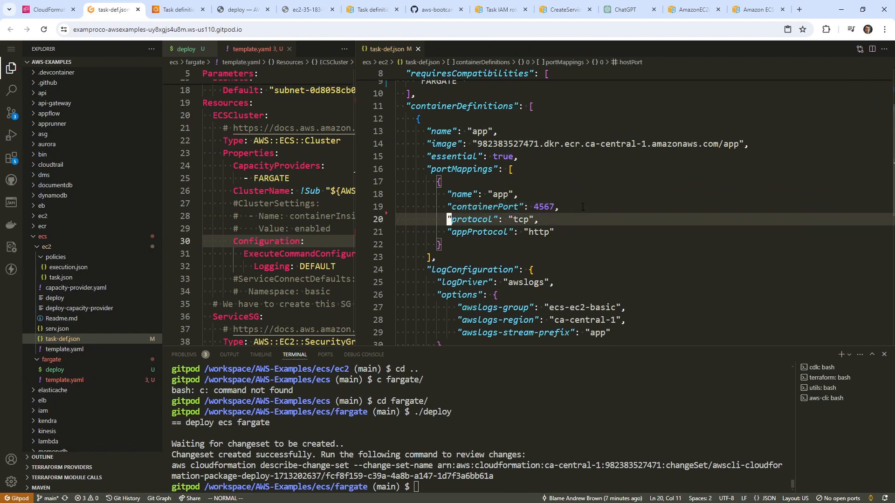
key(k)
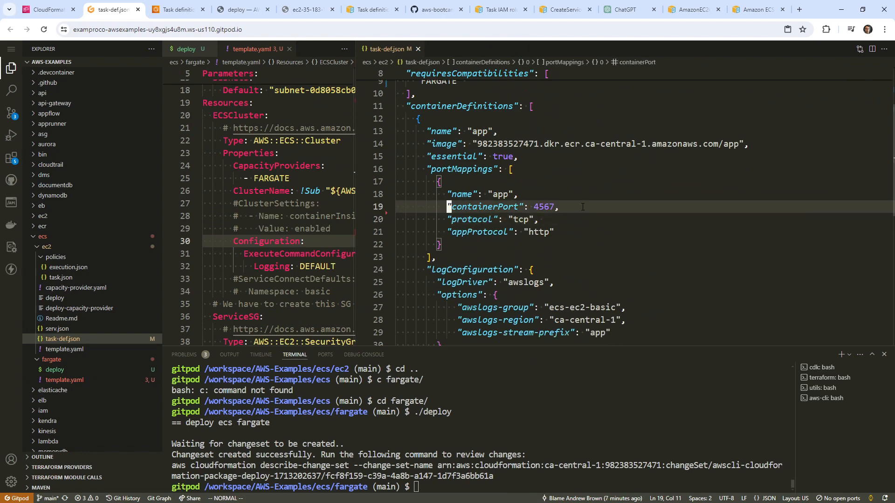
Change the awslogs-group value to "ecs-ec2-fargate"
key(j)
key(j)
key(j)
key(j)
key(j)
key(j)
key(j)
key(j)
key(j)
key(j)
key(j)
key(j)
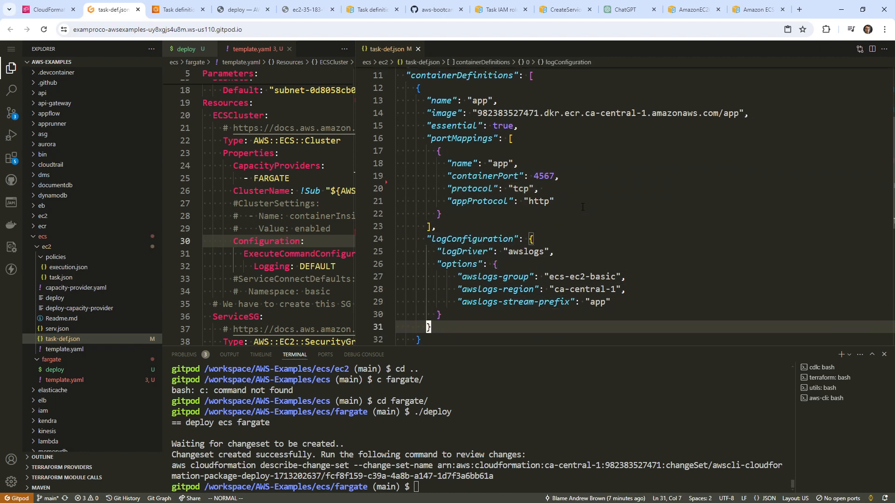
key(j)
key(j)
key(j)
key(k)
key(k)
key(k)
key(k)
key(k)
key(k)
key(k)
key(w)
key(w)
key(w)
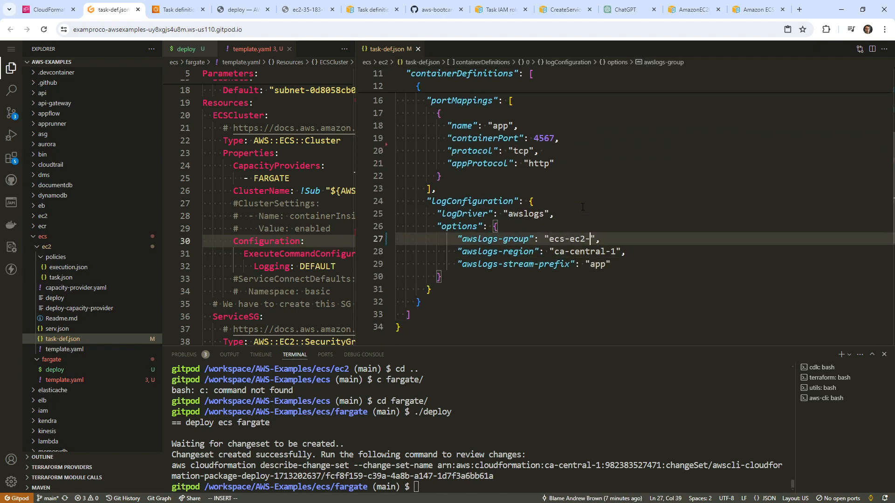
text(fargate)
key(Escape)
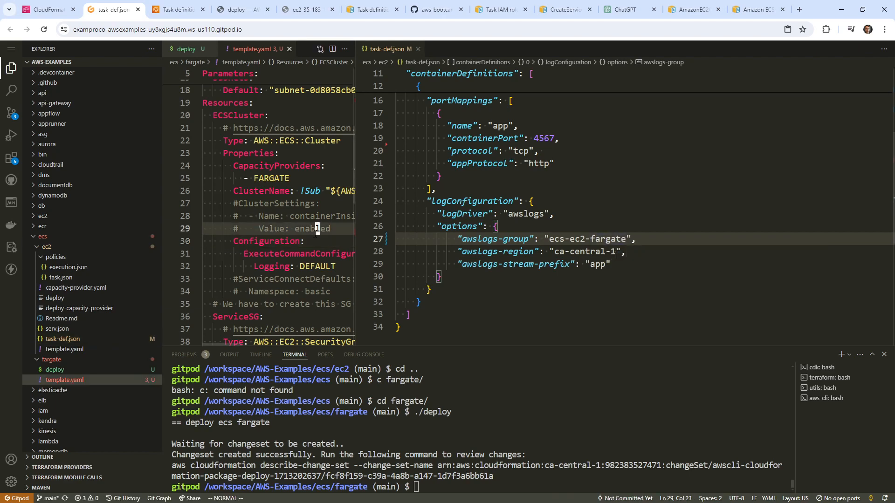
Copy the Create Log Group instructions from the ec2 Readme
click(62, 318)
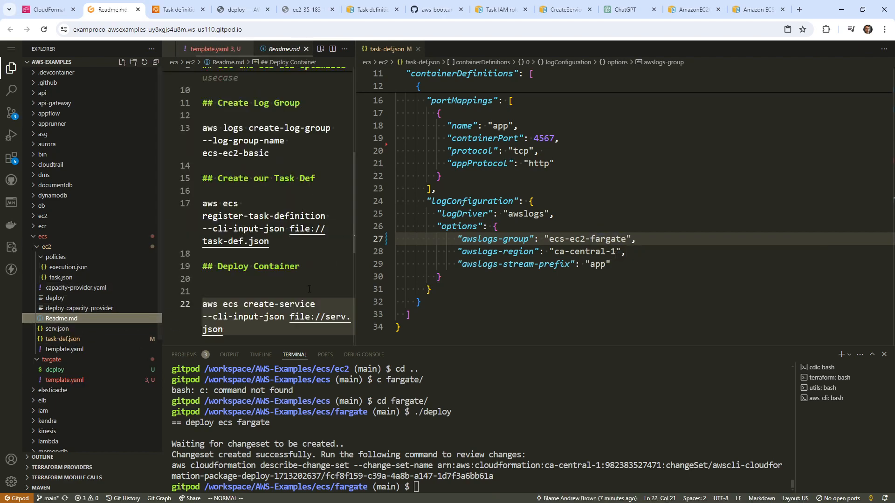
scroll(302, 208, down, 2)
scroll(281, 198, up, 3)
drag(272, 177, 203, 126)
key(ctrl+c)
key(y)
Create Readme.md in the fargate folder with those notes, changing basic to fargate
right_click(77, 369)
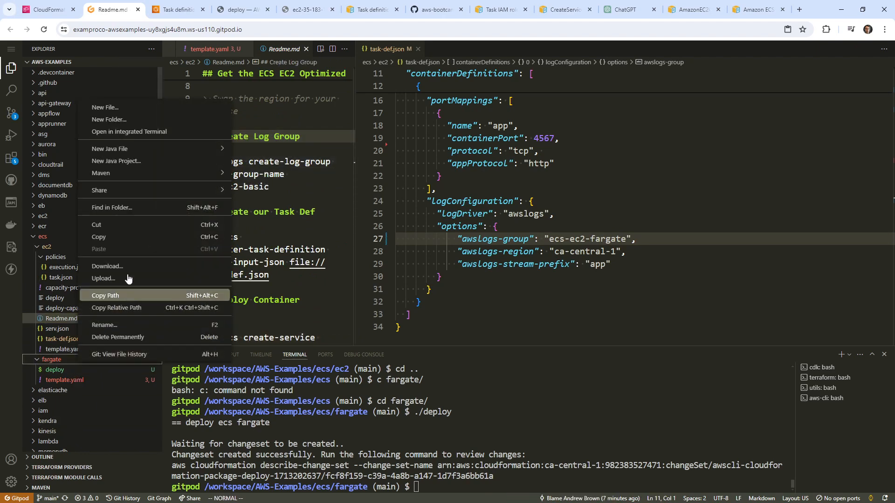
click(138, 114)
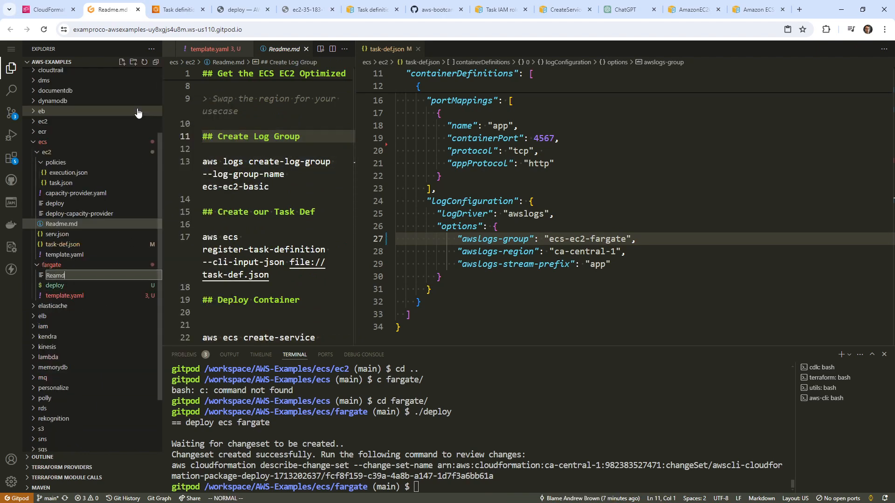
text(Readme.md)
key(Return)
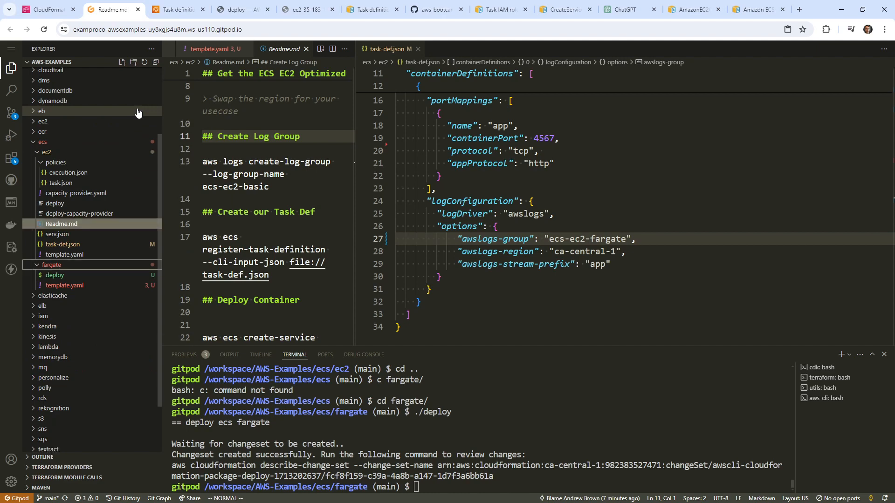
right_click(231, 117)
click(264, 294)
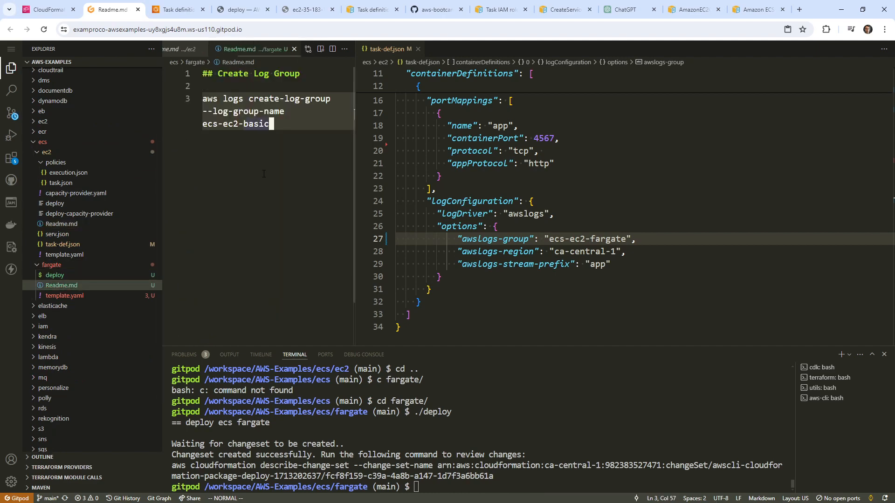
text(ciw)
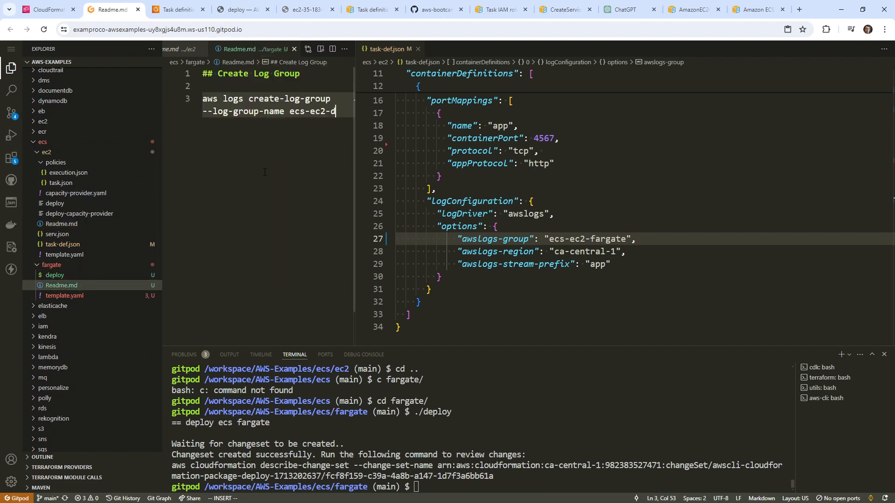
text(fargate)
Run the line-3 create-log-group command for ecs-ec2-fargate in the terminal
drag(301, 134, 203, 97)
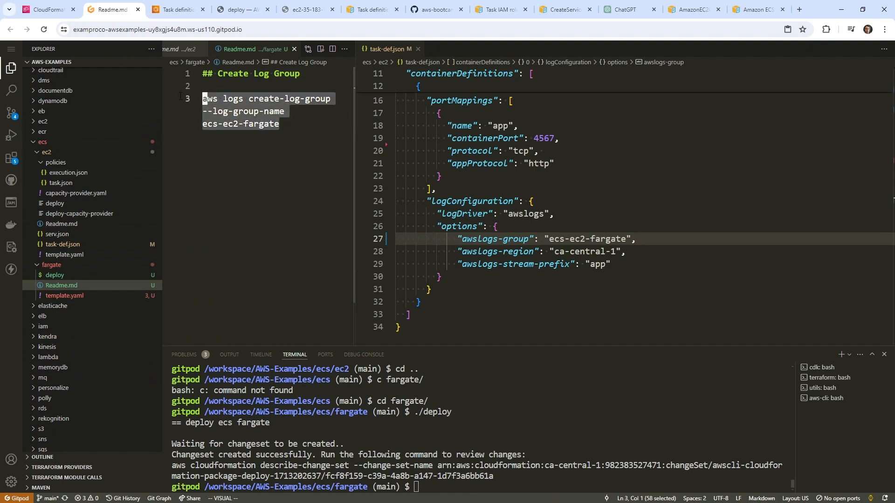
key(ctrl+c)
click(490, 472)
key(ctrl+v)
key(Return)
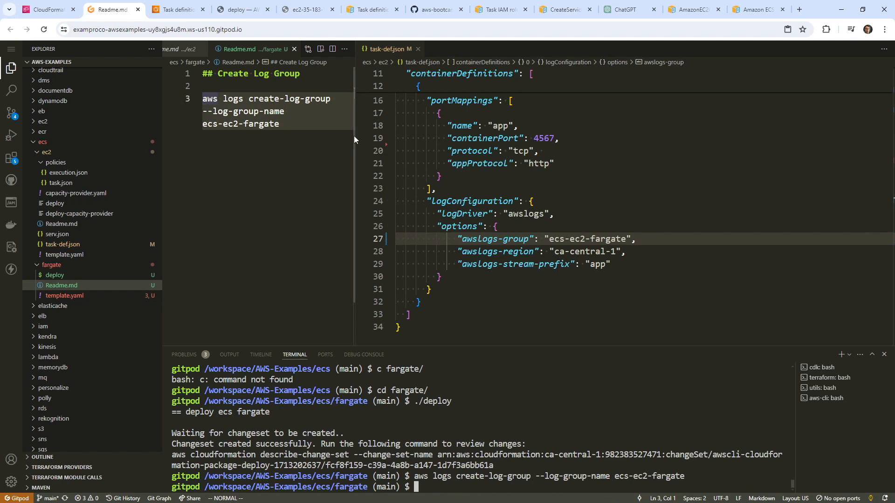
drag(355, 139, 439, 140)
Copy serv.json from the ec2 folder into the fargate folder
click(682, 264)
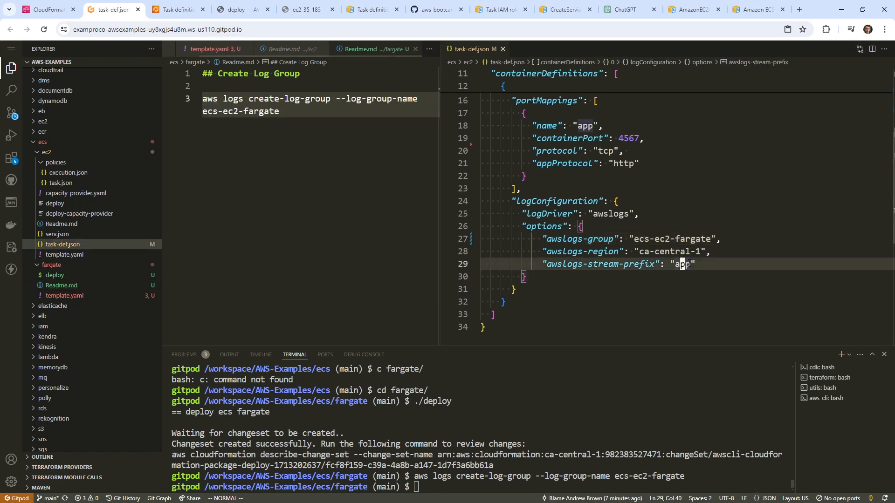
scroll(693, 200, up, 2)
scroll(619, 259, up, 2)
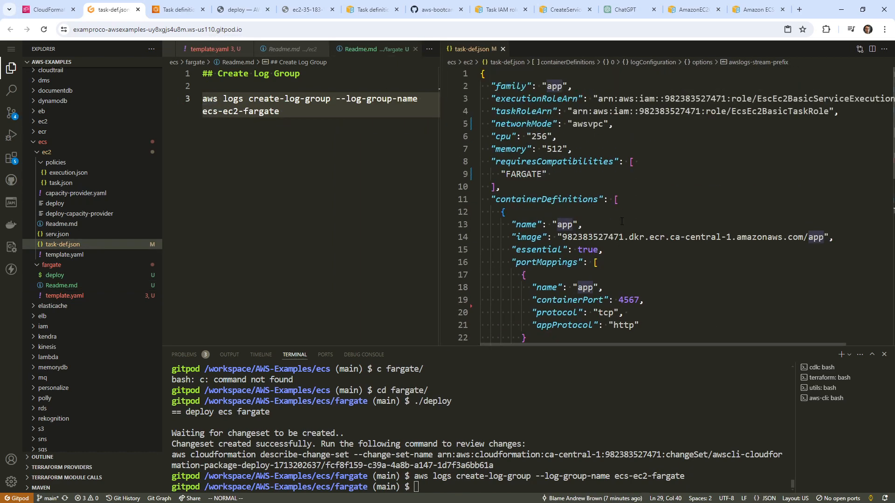
scroll(610, 233, down, 8)
scroll(606, 201, up, 3)
scroll(606, 201, up, 2)
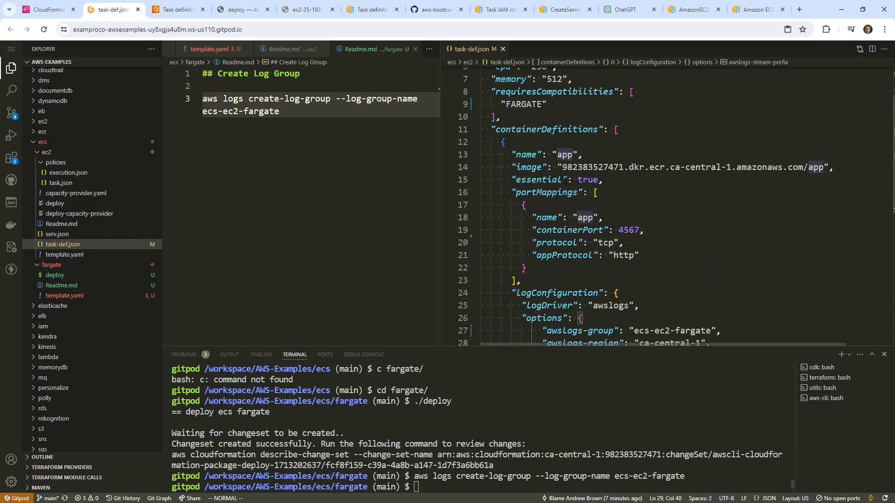
click(289, 112)
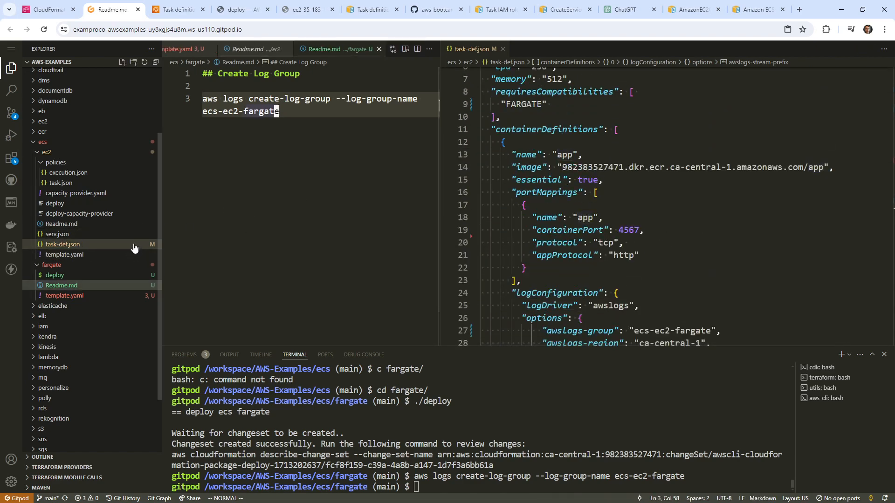
click(135, 234)
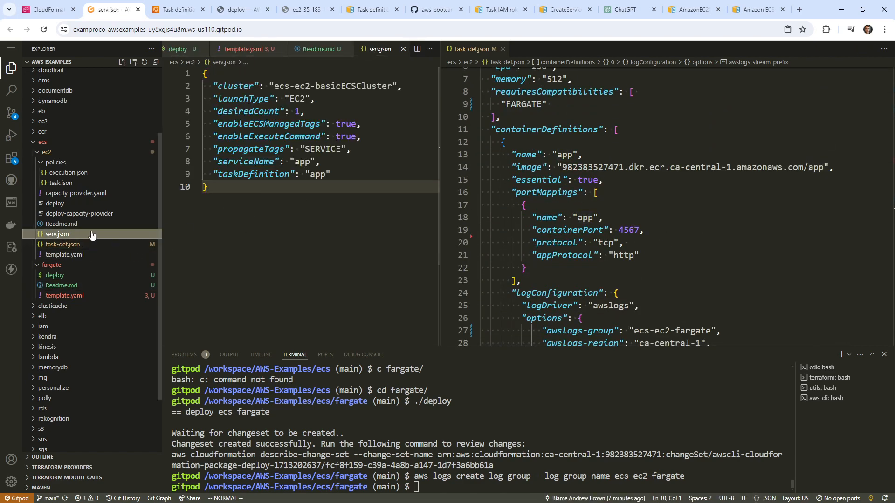
right_click(68, 237)
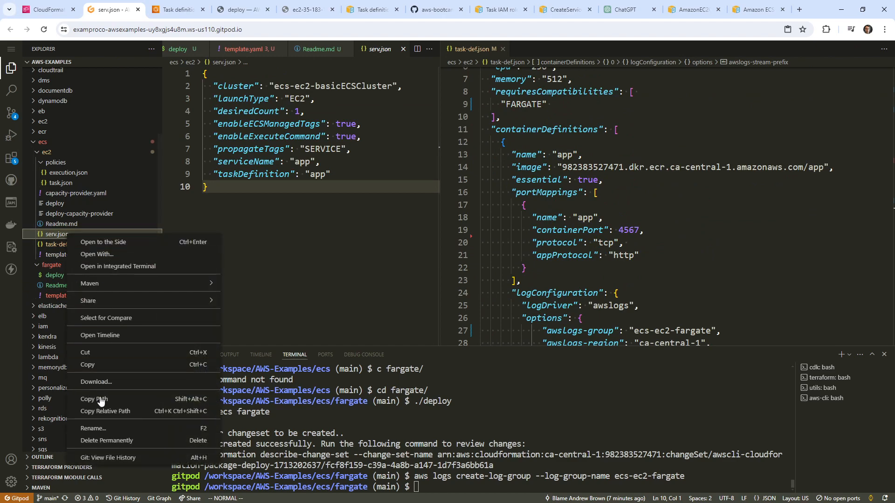
click(99, 364)
click(65, 254)
click(65, 265)
right_click(66, 265)
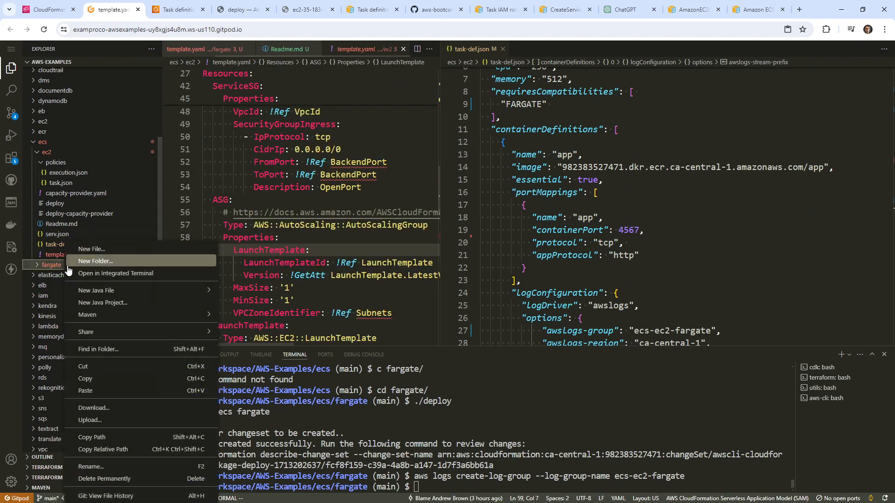
click(94, 391)
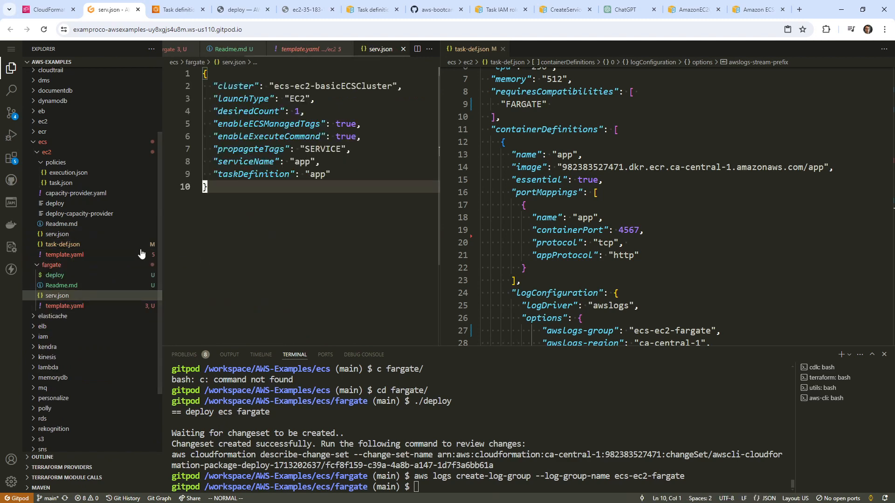
Copy the Deploy Container create-service section from the ec2 Readme into the fargate Readme
click(72, 224)
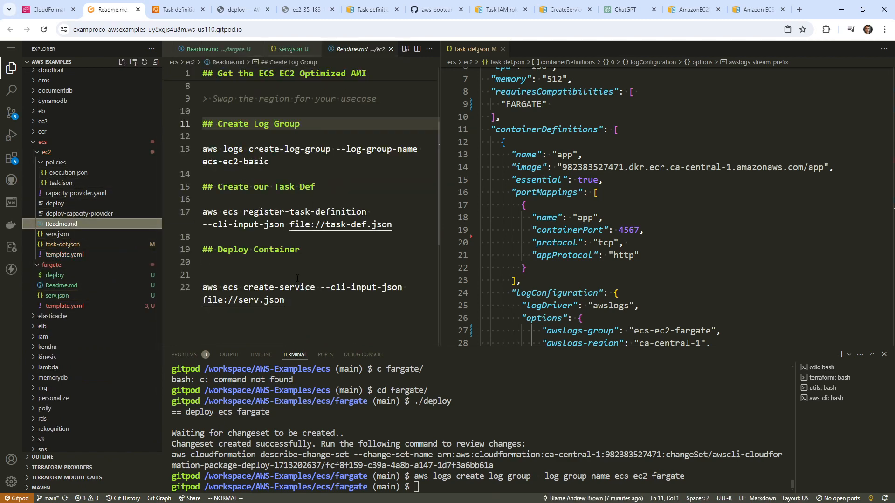
drag(299, 301, 204, 237)
click(206, 263)
key(d)
key(d)
click(296, 288)
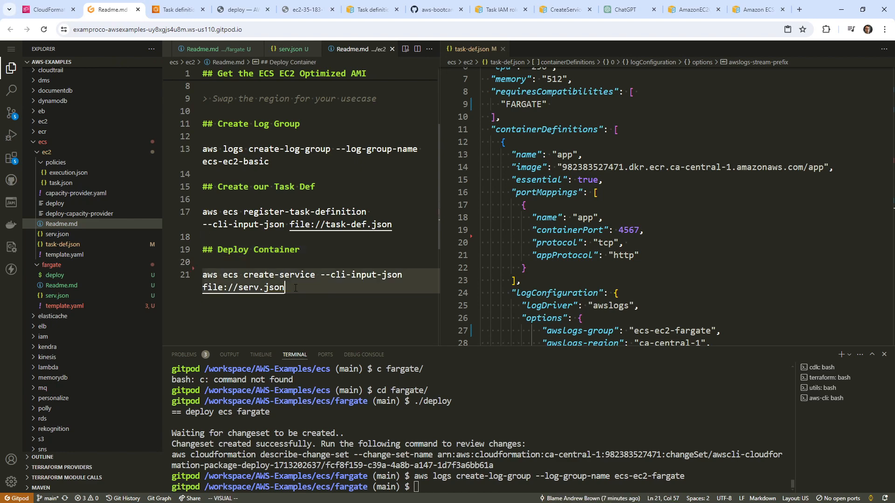
drag(296, 288, 204, 253)
key(y)
click(549, 231)
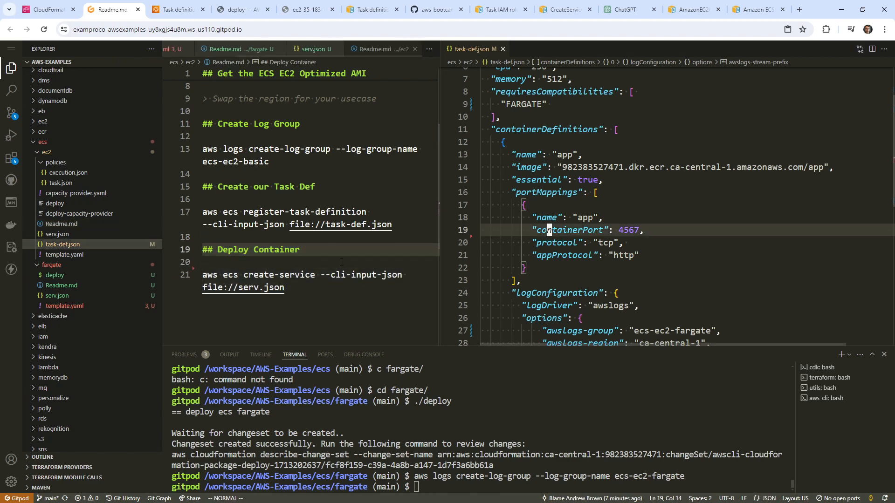
click(72, 290)
click(625, 160)
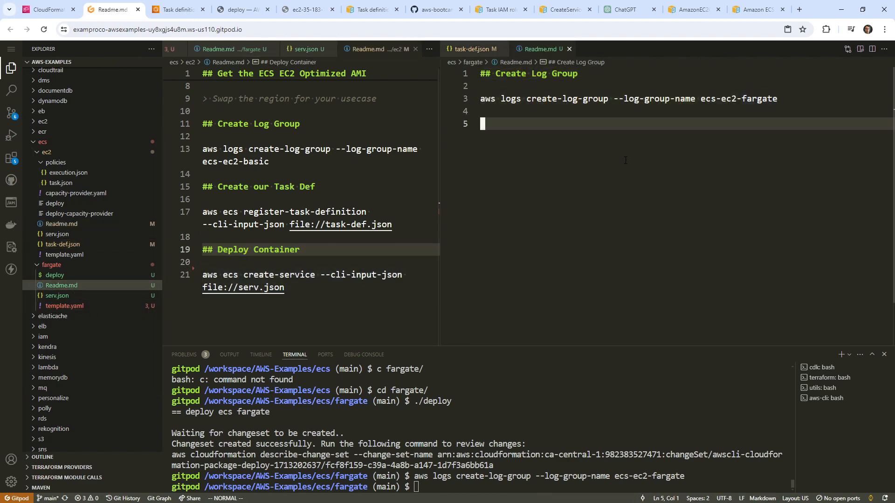
right_click(626, 160)
click(679, 324)
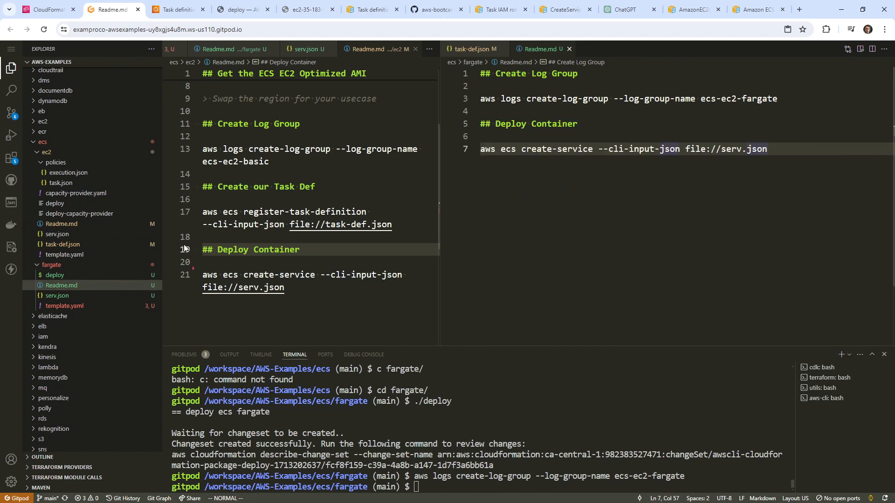
Change launchType in serv.json from EC2 to "FARGATE"
click(93, 235)
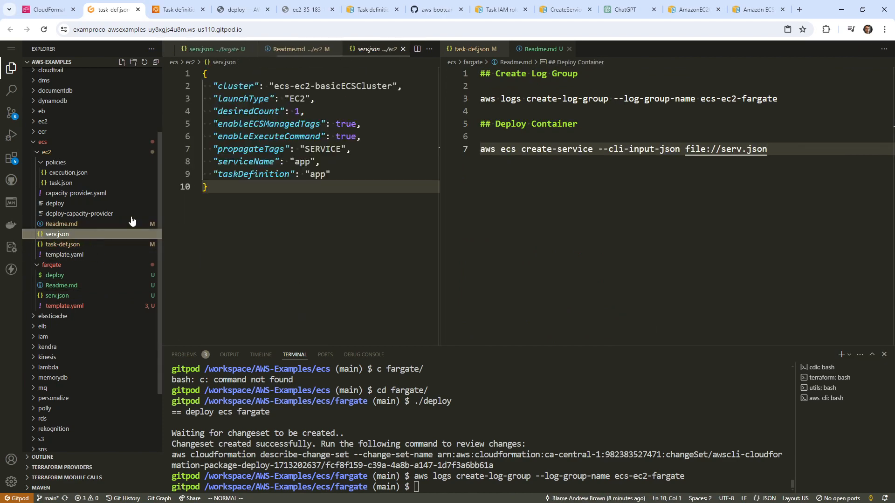
click(297, 87)
key(j)
key(h)
key(c)
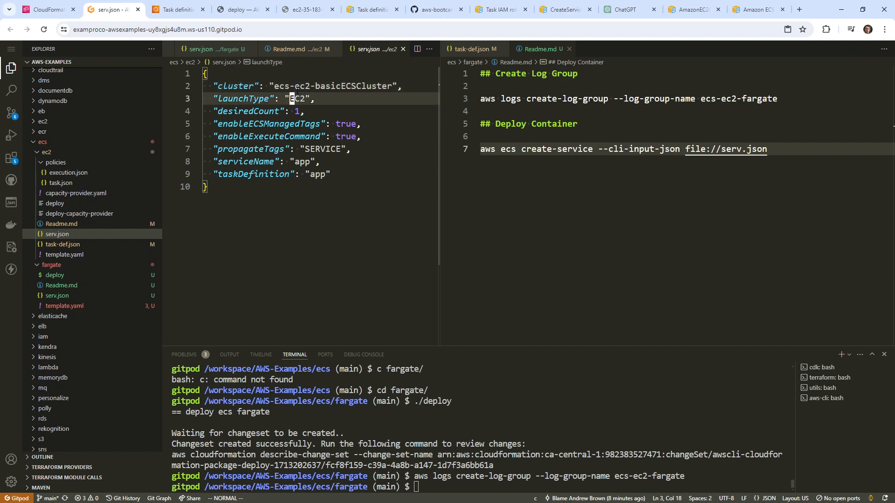
text(FARGATE)
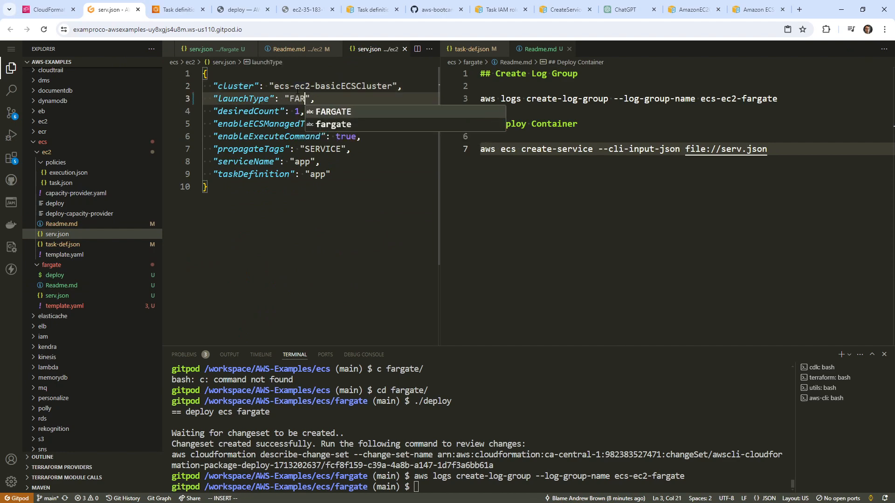
key(Escape)
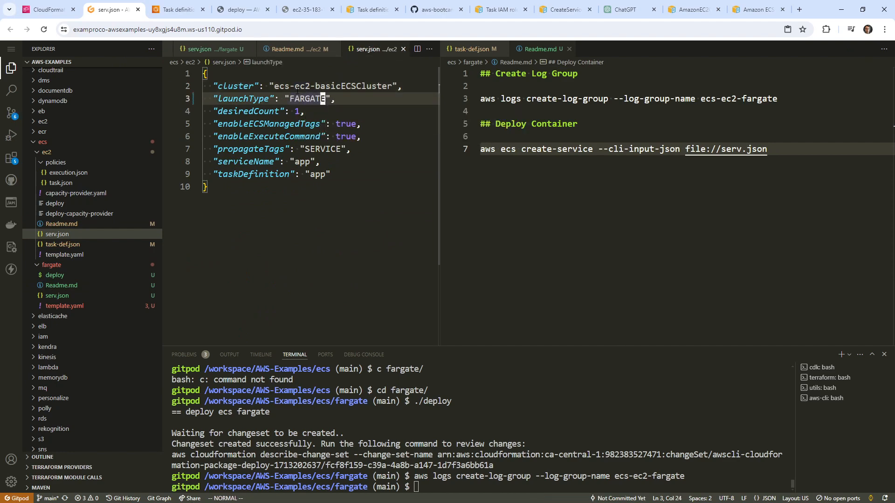
Select the create-service command on line 7 of the fargate Readme
click(296, 123)
click(767, 148)
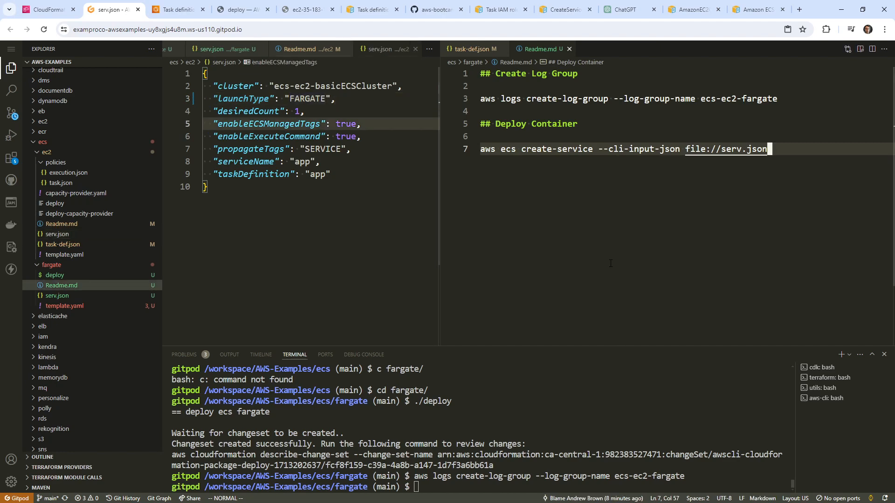
drag(767, 148, 473, 153)
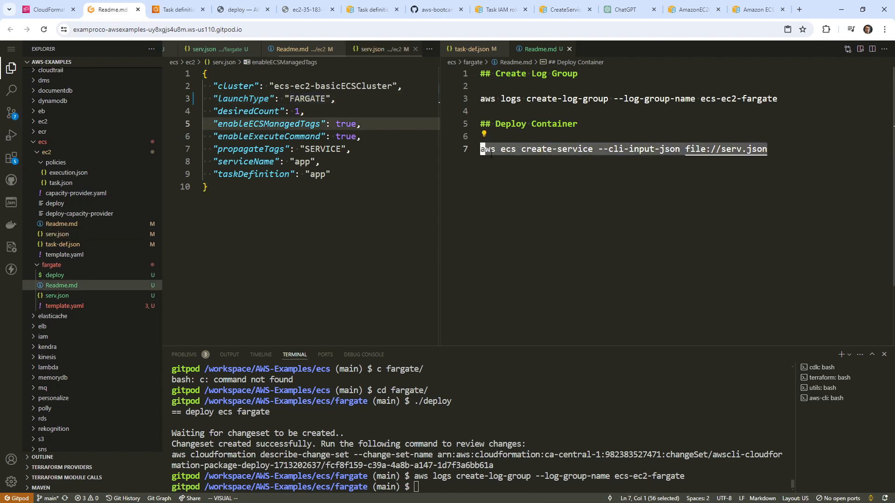
Run the line-7 create-service command in the terminal, which fails with TaskDefinition not found
right_click(491, 154)
click(526, 303)
right_click(553, 366)
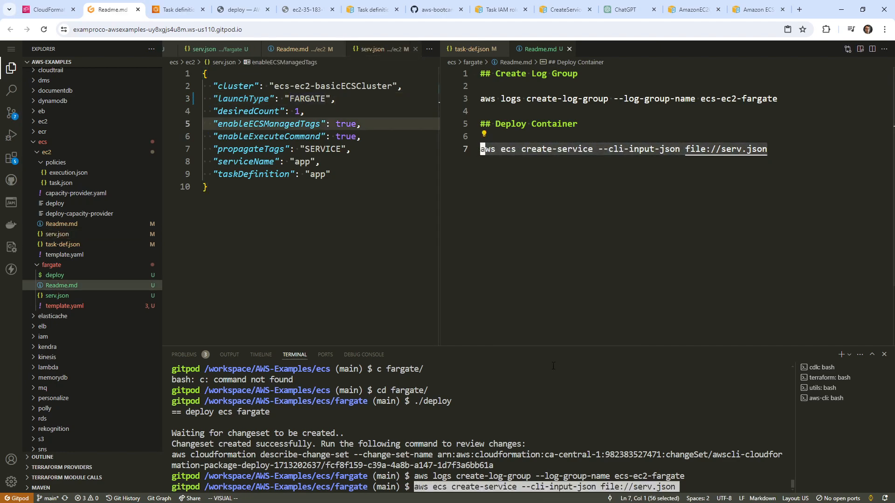
key(Return)
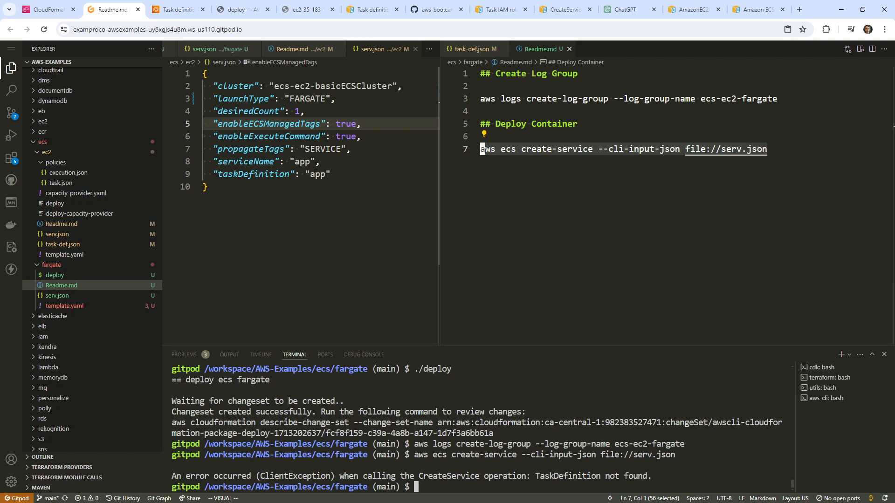
click(316, 163)
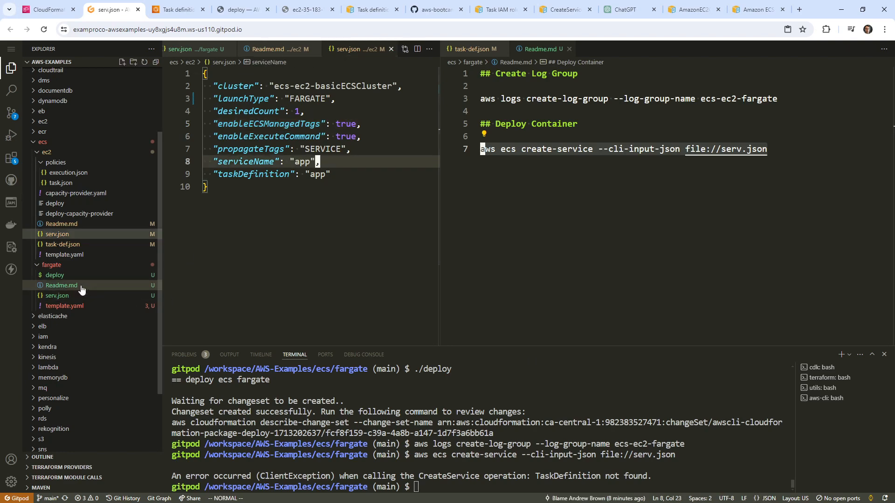
Open the ec2 task-def.json and copy all of its JSON
click(94, 250)
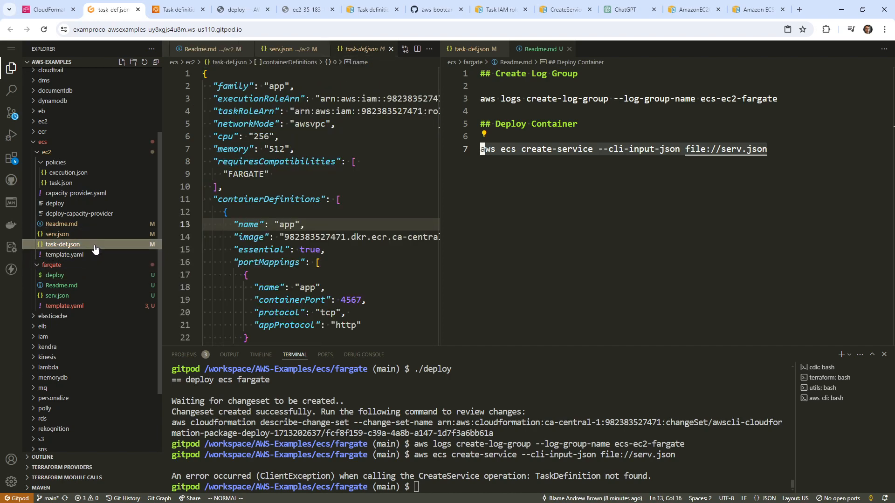
scroll(299, 261, down, 9)
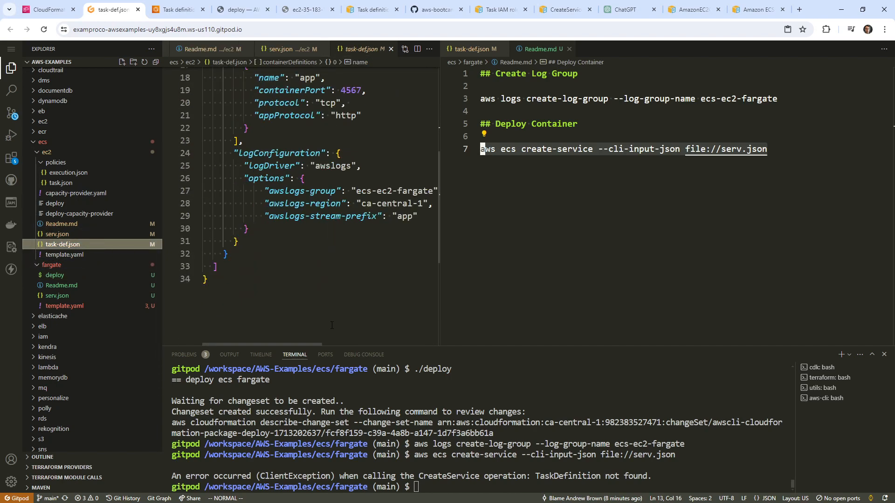
drag(215, 280, 203, 58)
right_click(260, 100)
click(289, 225)
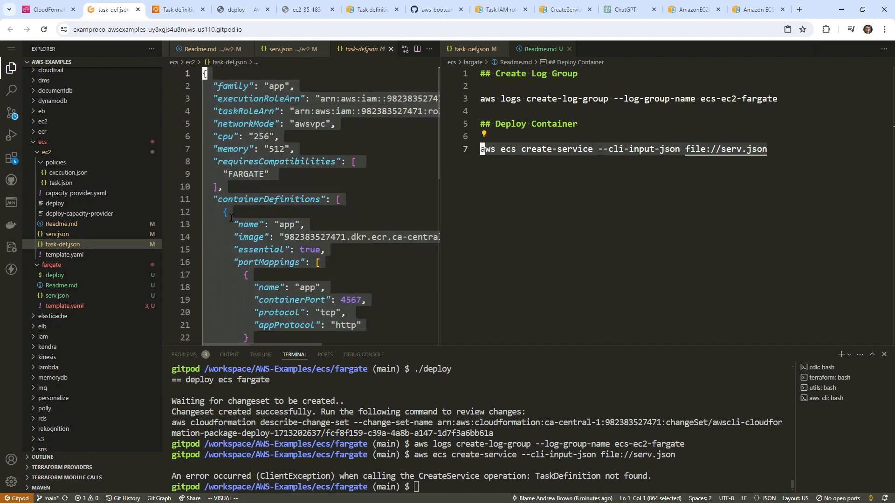
Copy the task-def.json file into the fargate folder
right_click(102, 246)
click(154, 373)
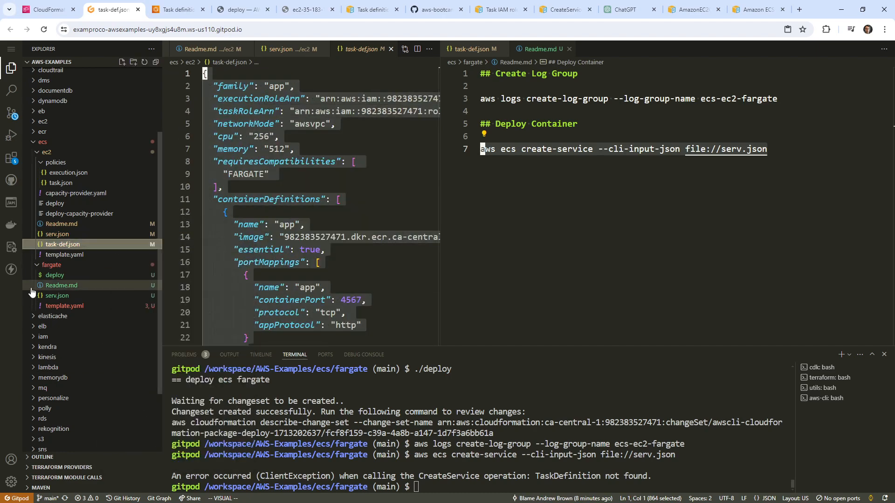
click(48, 265)
right_click(49, 265)
click(102, 393)
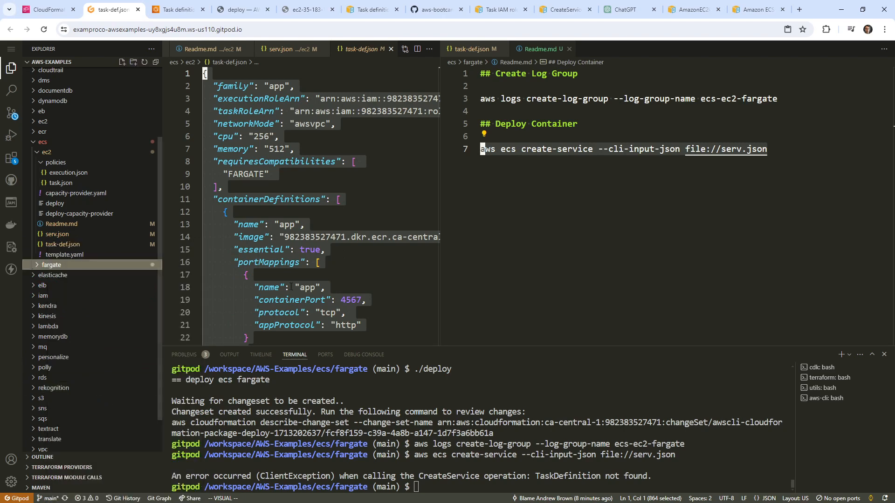
click(40, 267)
Retry pasting task-def.json into fargate, then reload the Gitpod workspace page
right_click(74, 245)
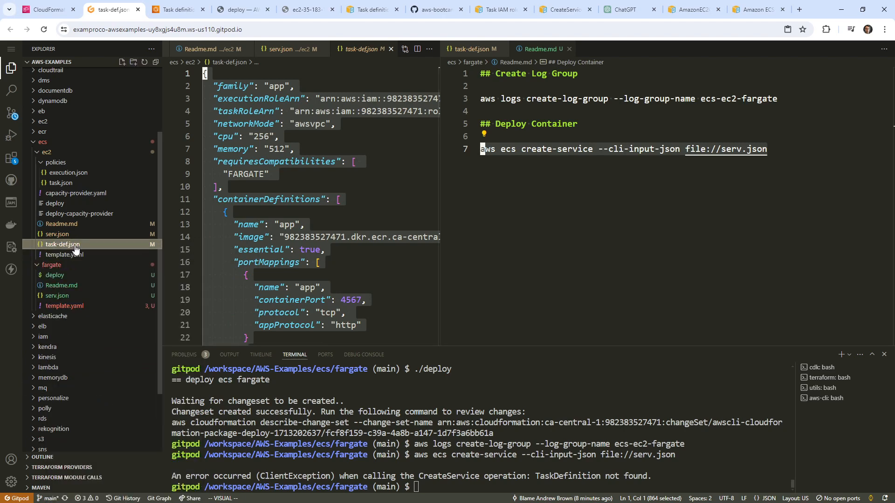
click(117, 377)
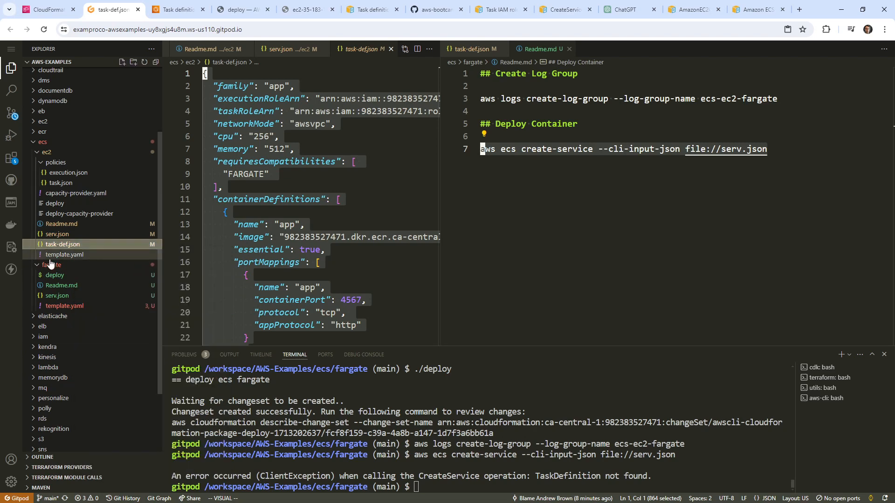
click(46, 265)
right_click(53, 264)
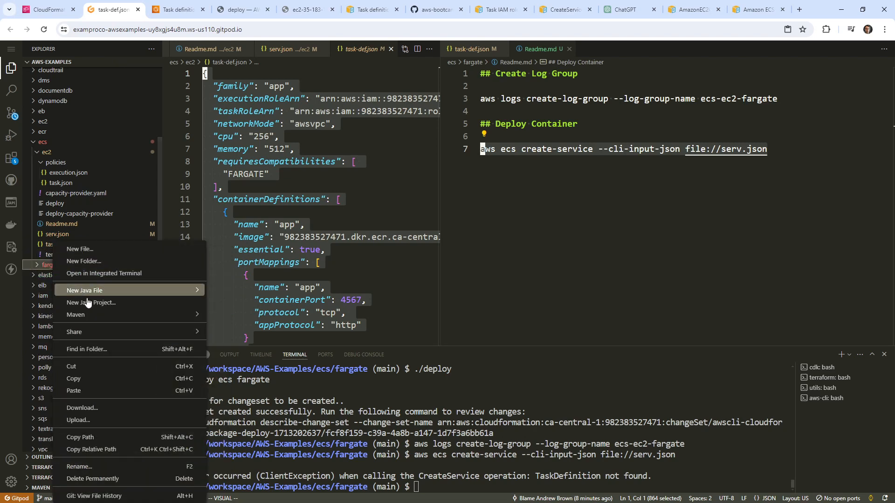
click(105, 393)
click(36, 267)
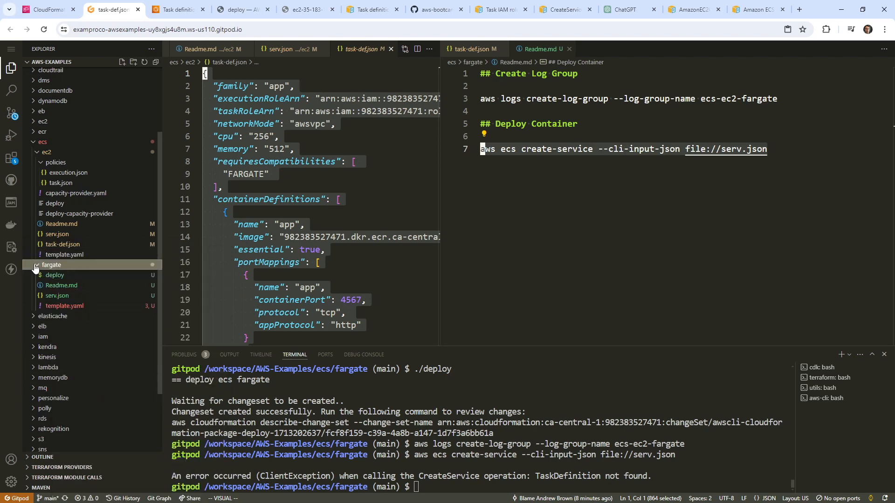
click(320, 30)
key(Return)
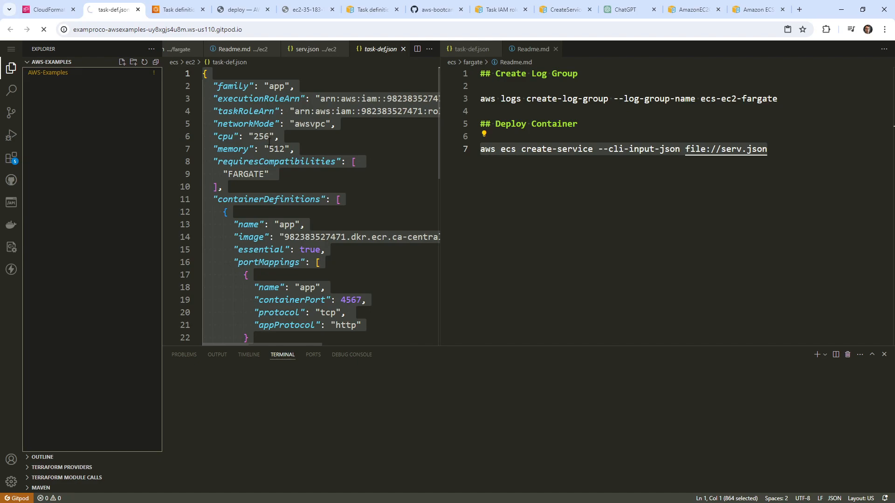
click(799, 9)
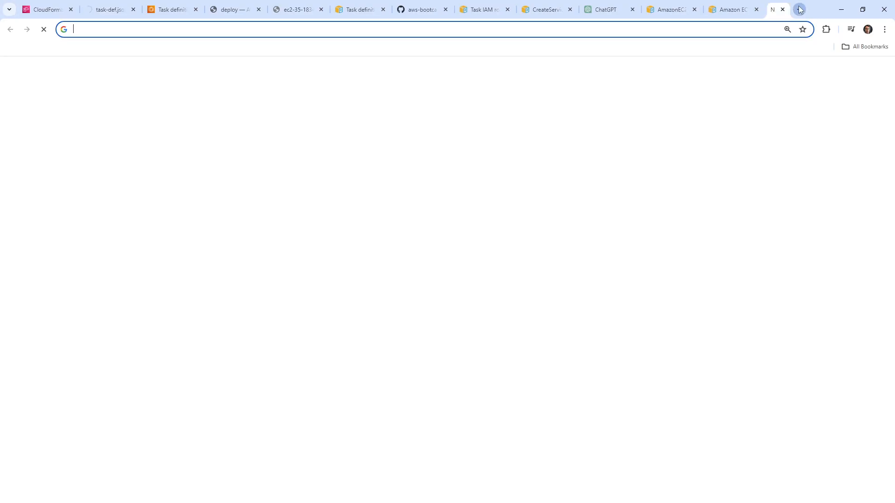
text(rwawarraw)
key(Return)
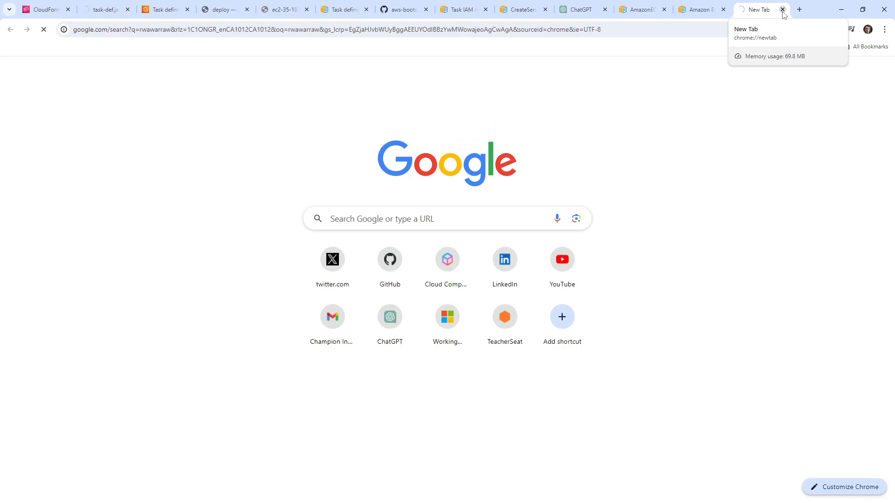
click(783, 9)
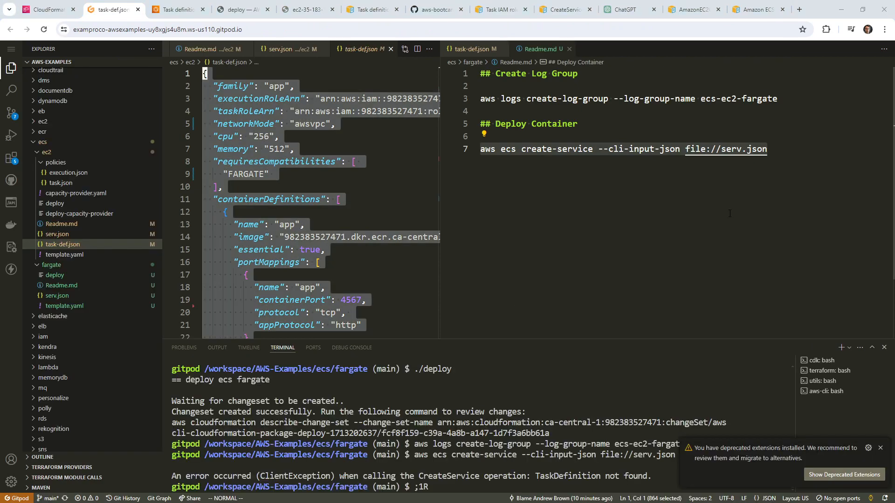
click(179, 9)
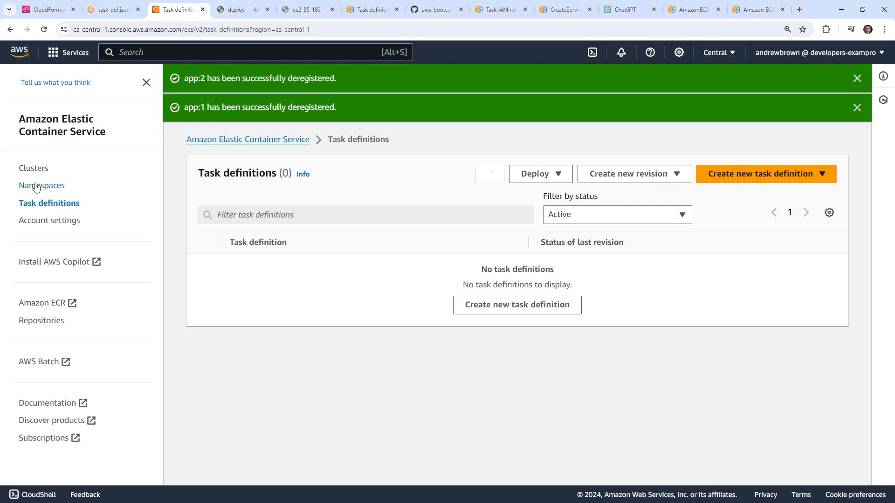
click(488, 174)
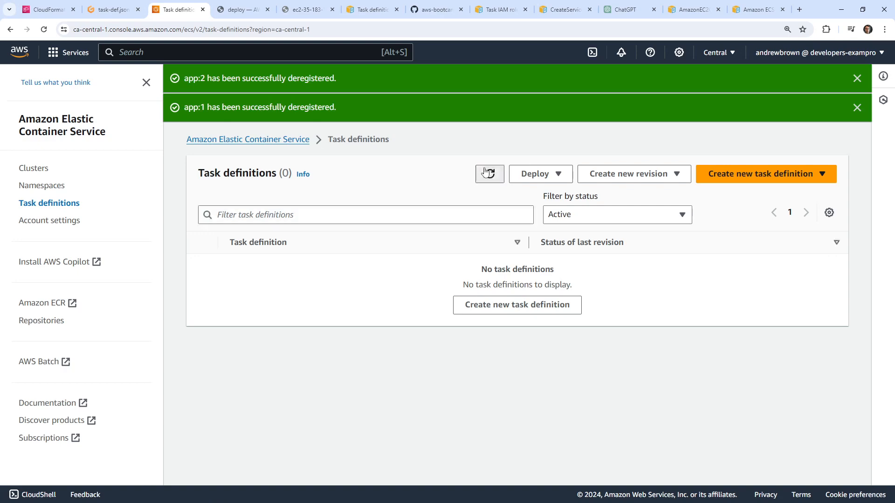
click(487, 175)
click(153, 31)
key(Return)
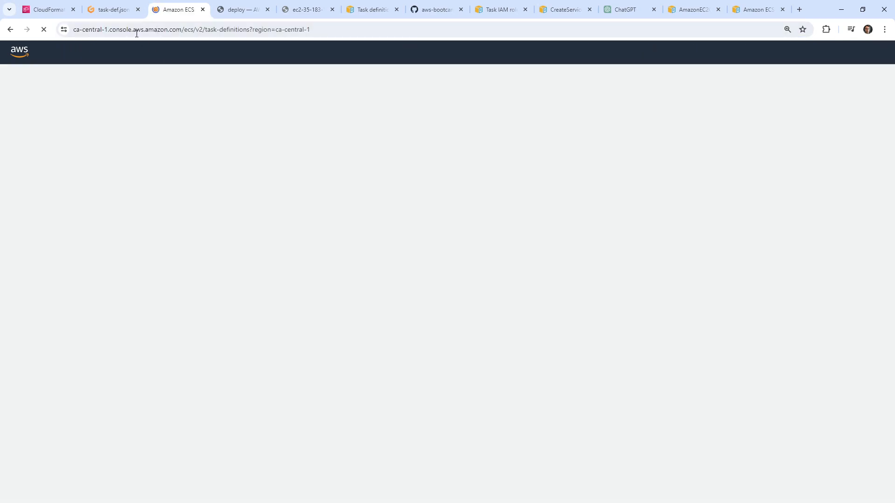
click(116, 13)
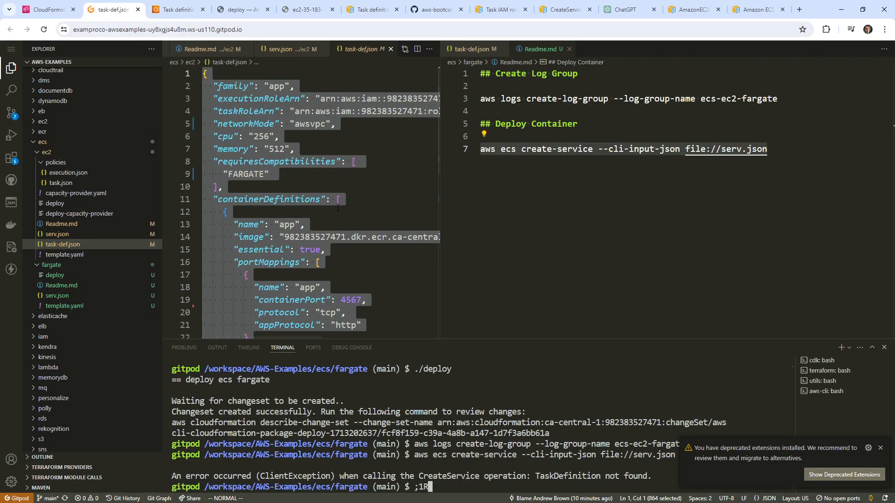
Copy the ec2 task-def.json into the fargate folder
click(517, 181)
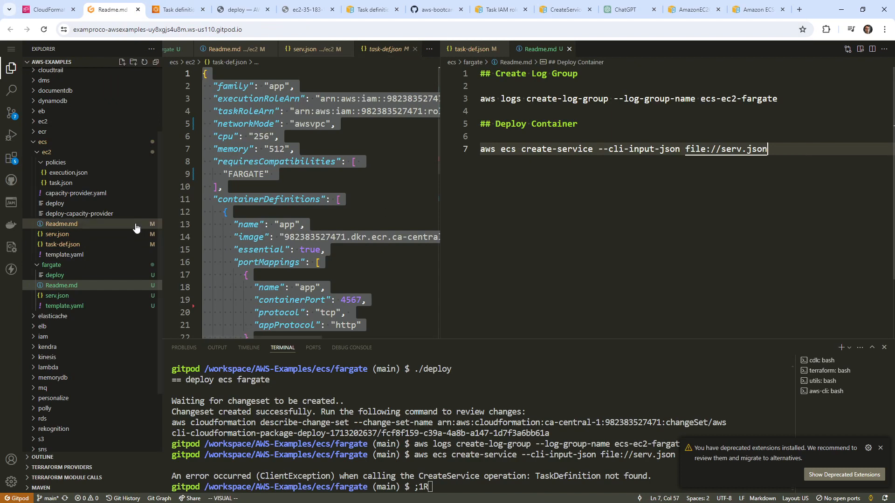
click(275, 192)
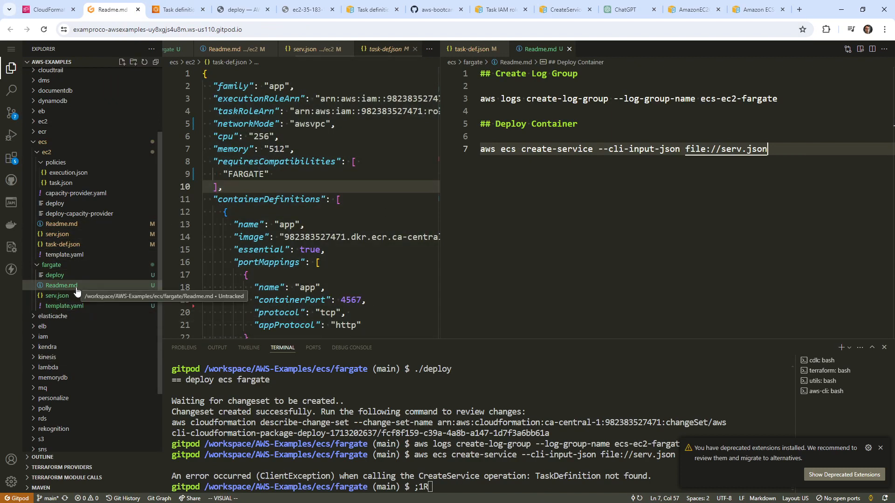
right_click(75, 244)
click(120, 377)
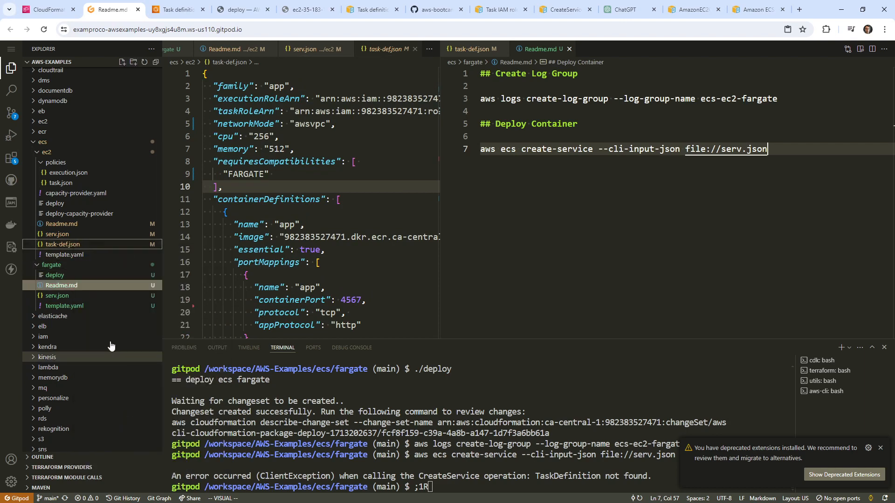
click(73, 266)
right_click(74, 265)
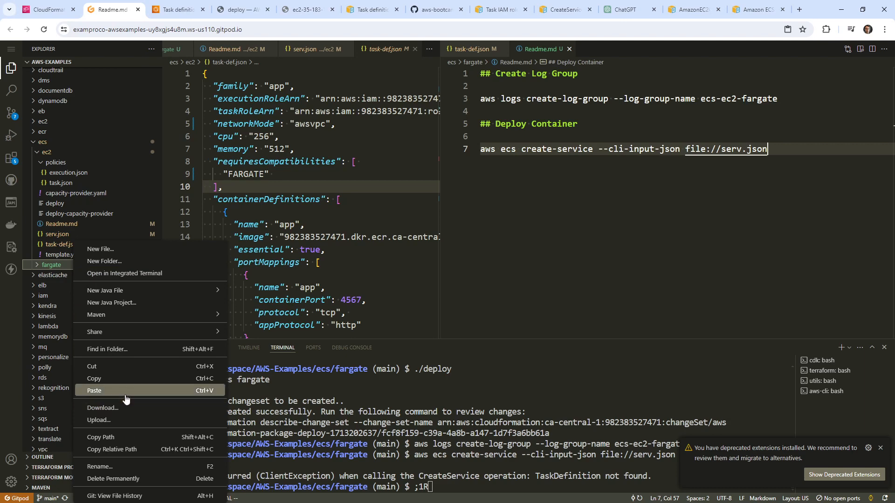
click(107, 391)
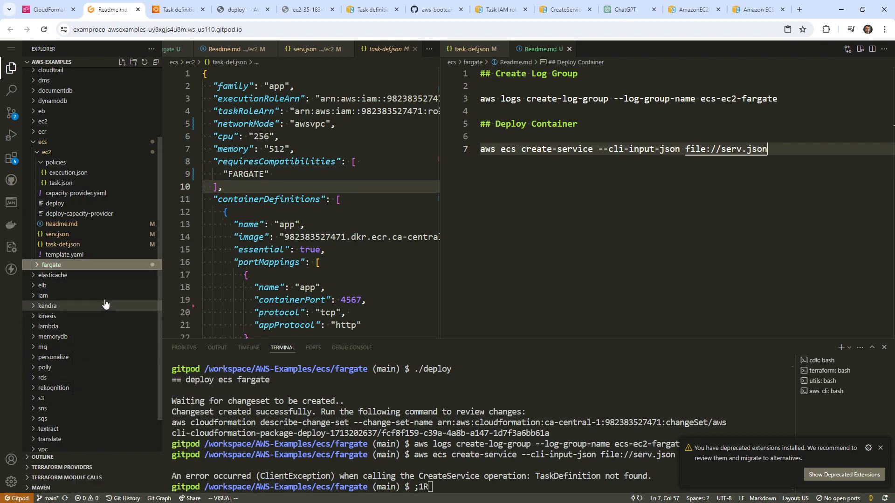
Discard the uncommitted changes to ec2 task-def.json, then open the ec2 Readme.md
click(11, 113)
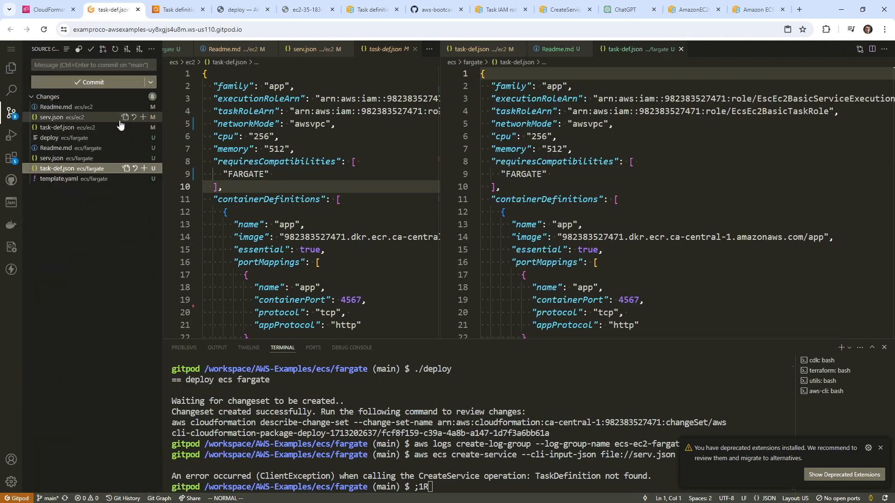
click(86, 129)
right_click(86, 129)
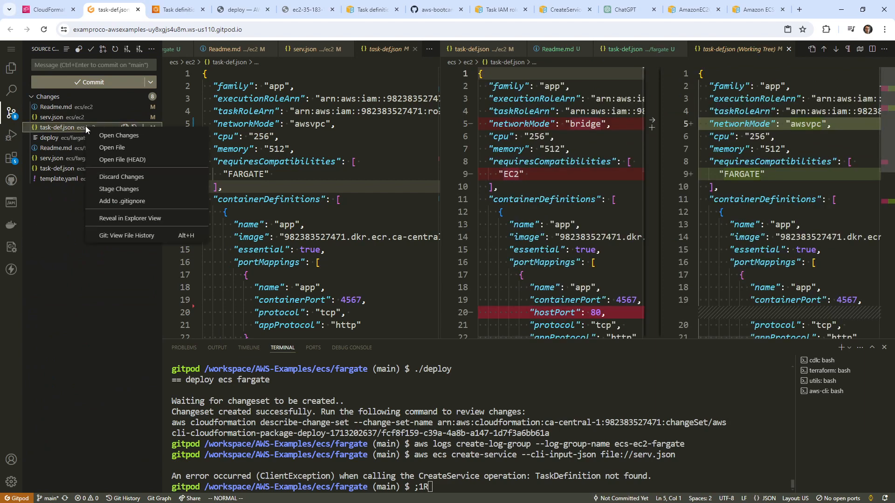
click(121, 177)
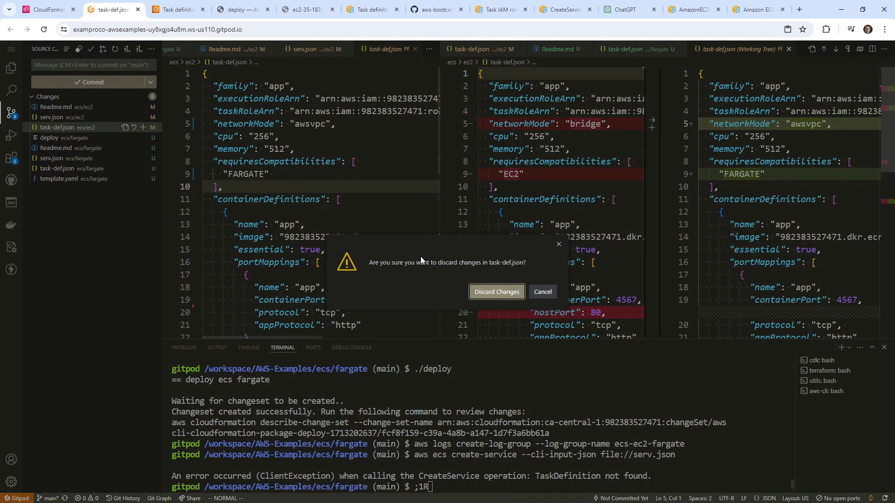
click(496, 292)
click(12, 68)
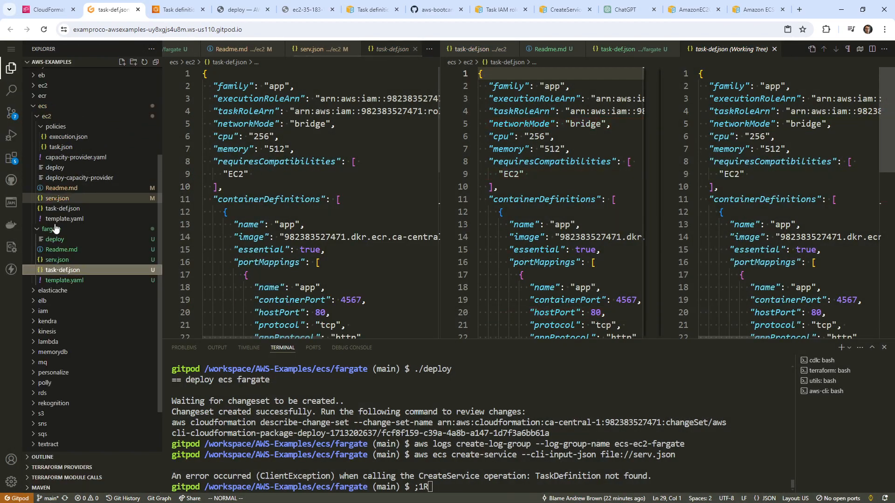
click(78, 190)
click(317, 212)
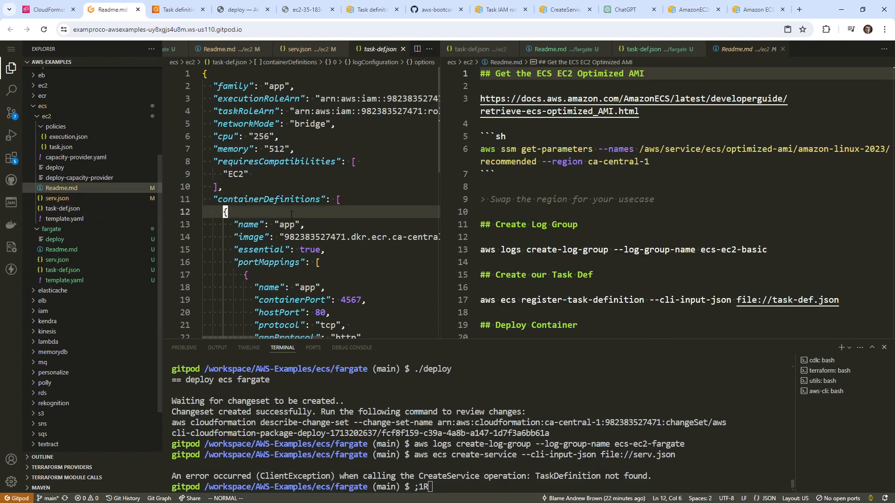
Copy the 'Create our Task Def' heading and command into the fargate Readme above Deploy Container
scroll(592, 214, down, 3)
scroll(592, 214, down, 1)
drag(843, 231, 483, 206)
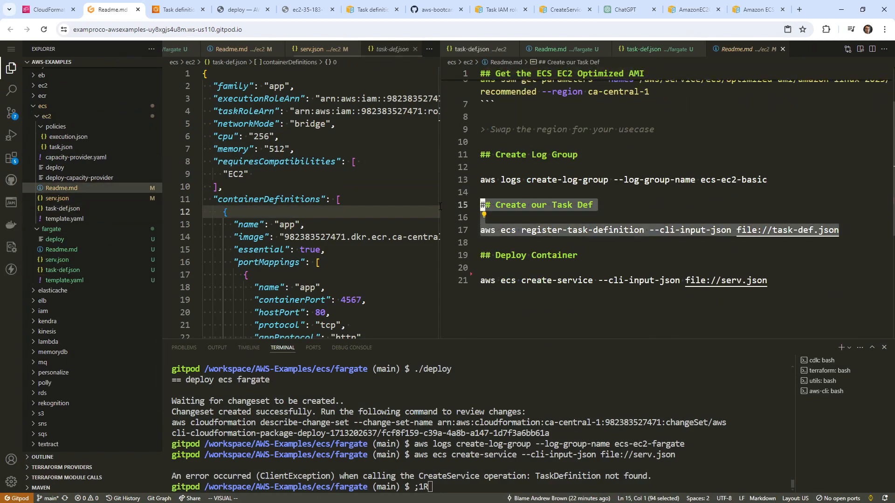
key(ctrl+c)
click(65, 281)
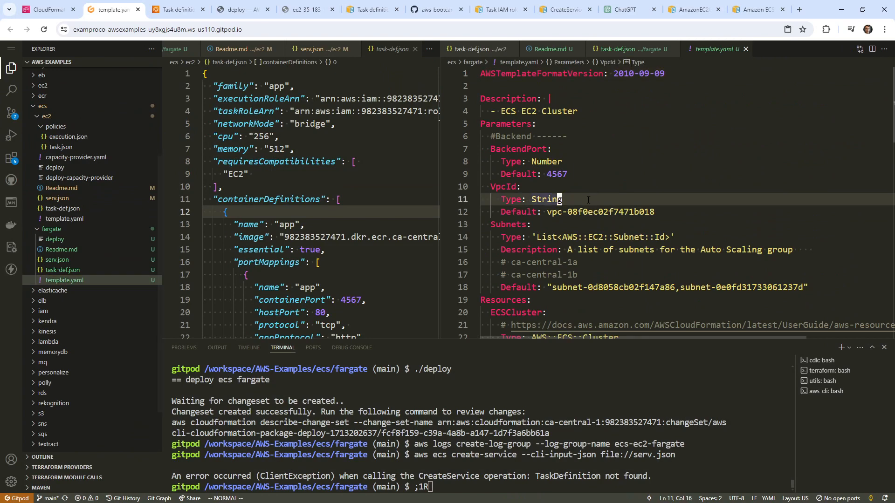
click(139, 252)
scroll(574, 102, down, 1)
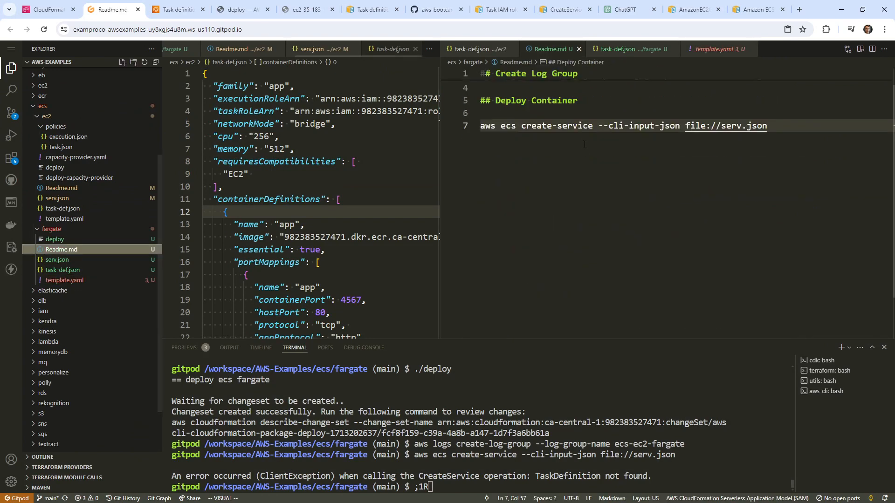
click(575, 102)
key(shift+o)
key(ctrl+v)
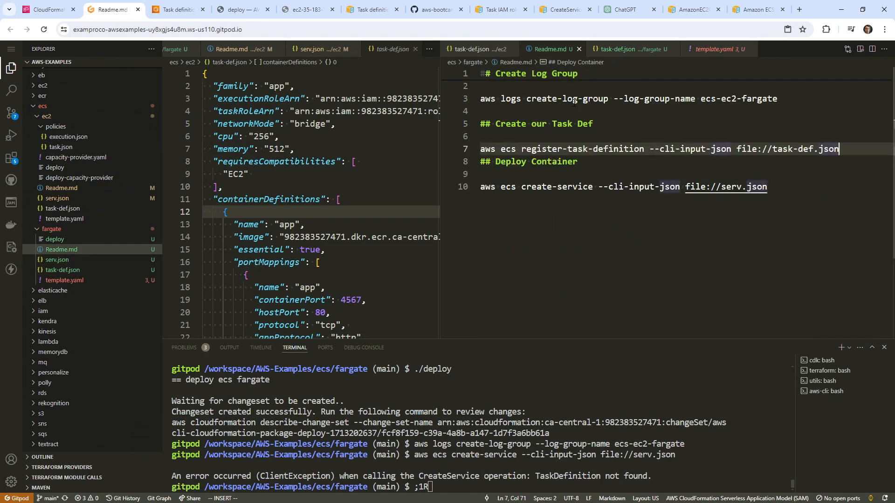
key(Return)
key(Escape)
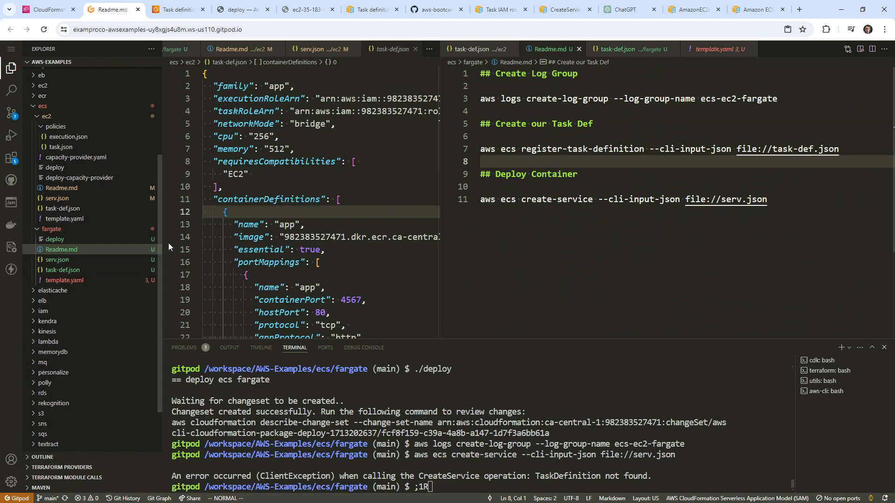
Open the fargate task-def.json and select the register-task-definition line in the Readme
click(62, 270)
click(293, 149)
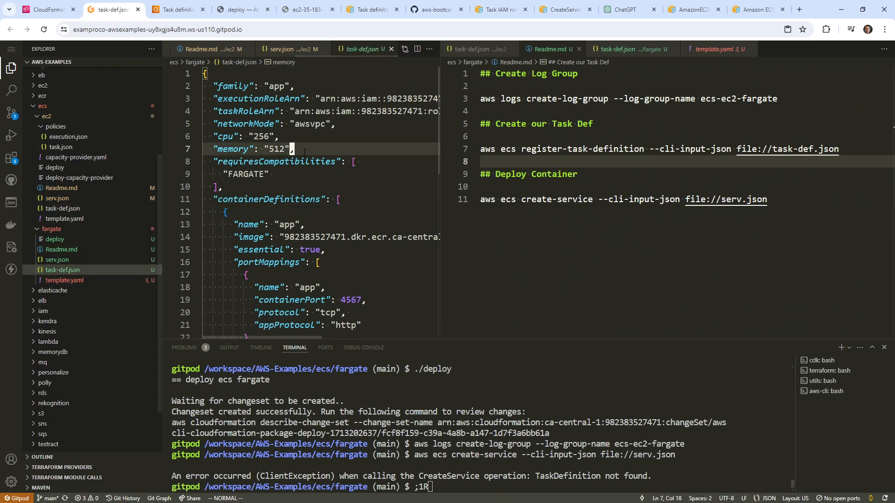
click(832, 149)
key(shift+v)
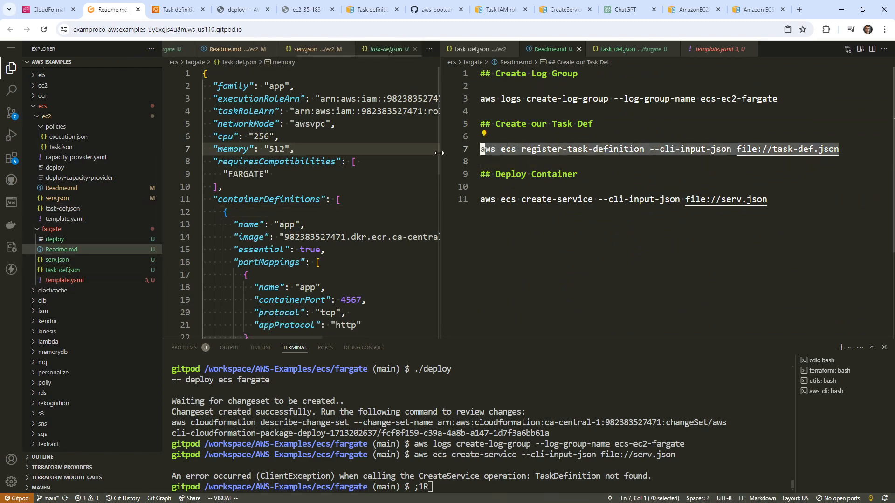
Register the Fargate task definition as app:3 by running the copied command in the terminal
key(y)
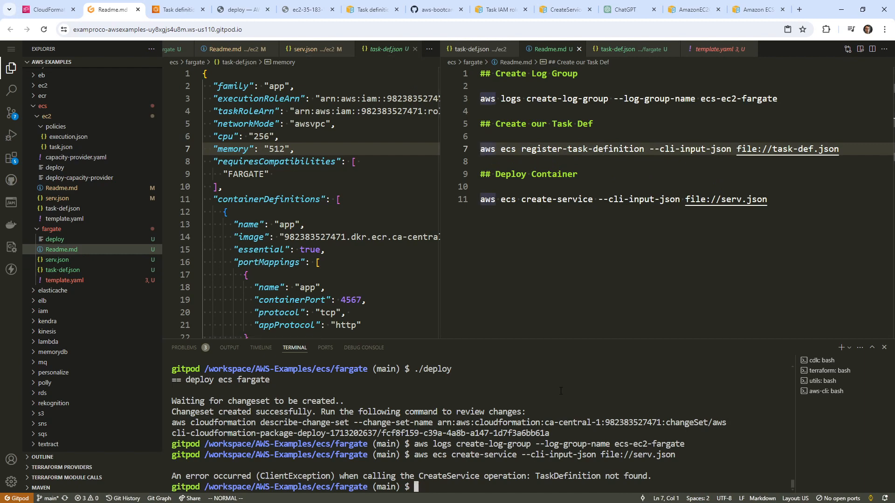
right_click(561, 390)
key(Return)
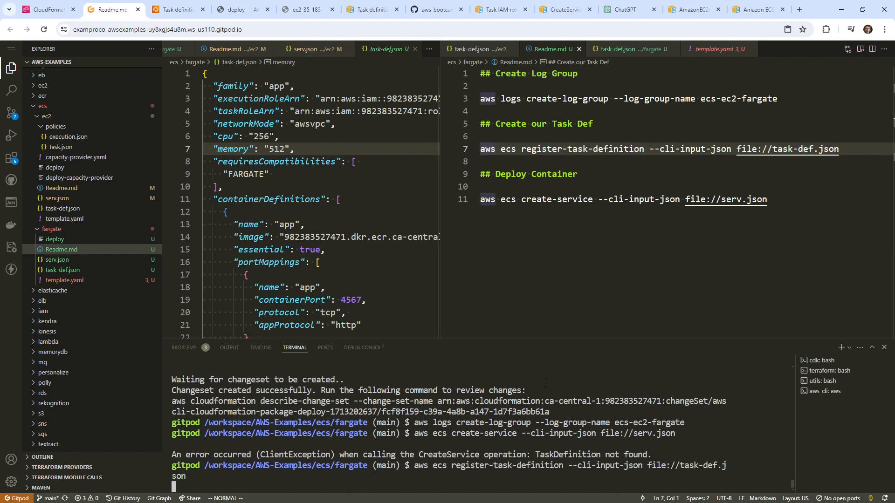
key(q)
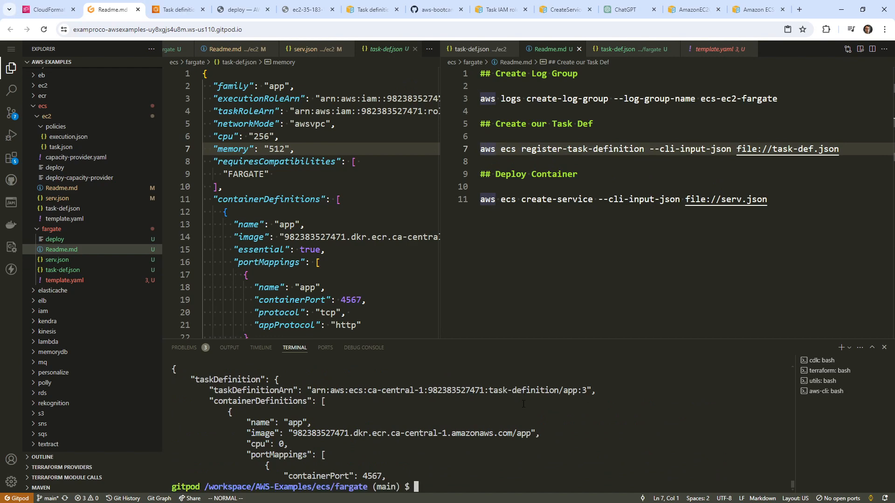
Paste the create-service command, which fails for missing awsvpc network configuration
right_click(523, 404)
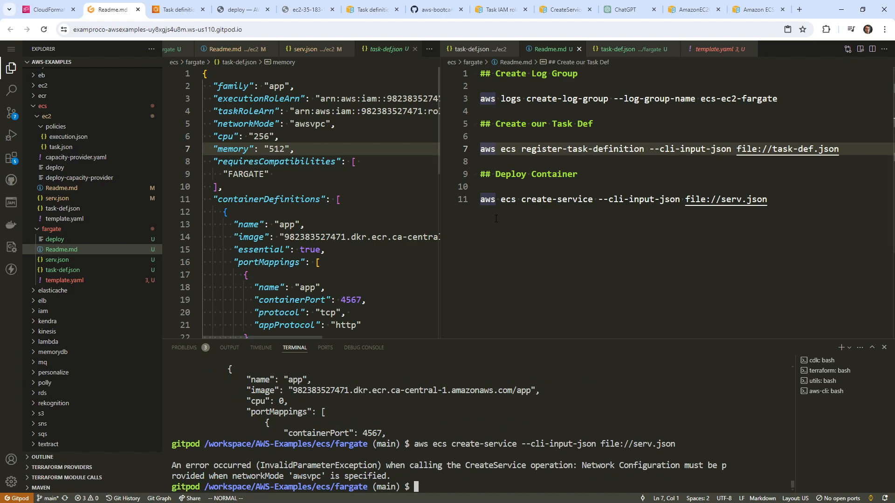
click(495, 242)
click(436, 173)
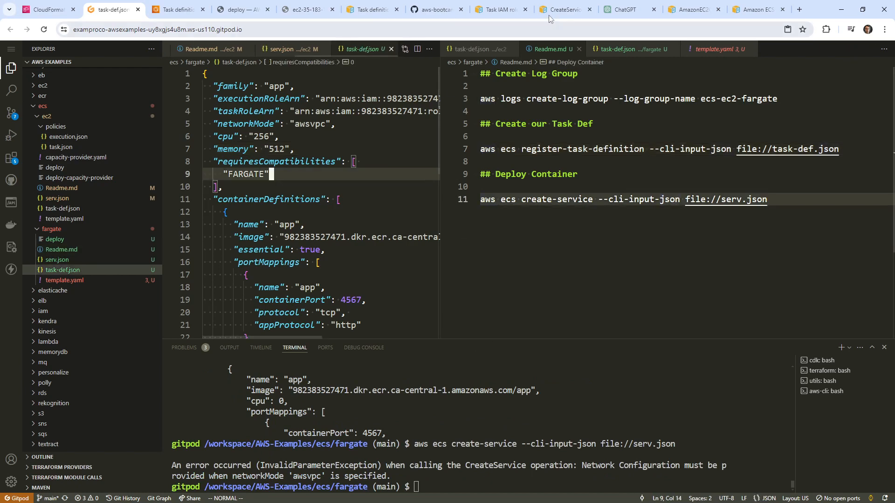
In the GitHub repository, switch to the week-6-fargate branch
click(418, 12)
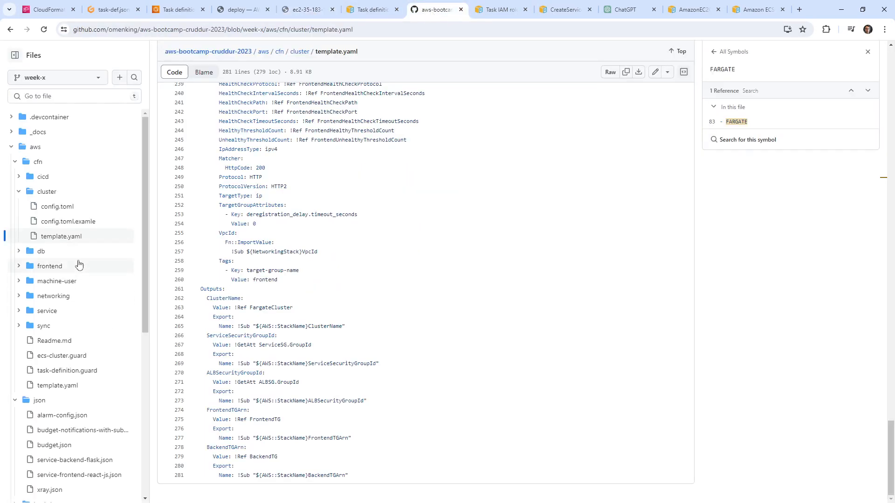
scroll(229, 363, up, 4)
scroll(229, 363, up, 10)
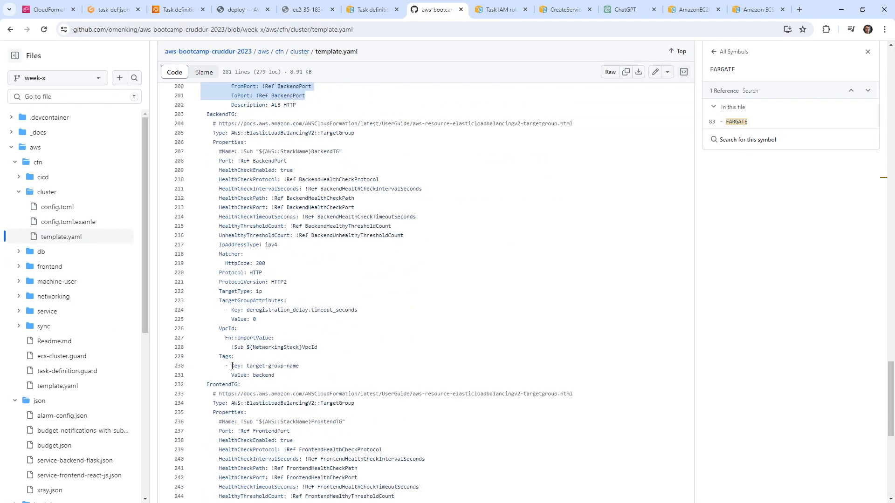
scroll(234, 371, down, 4)
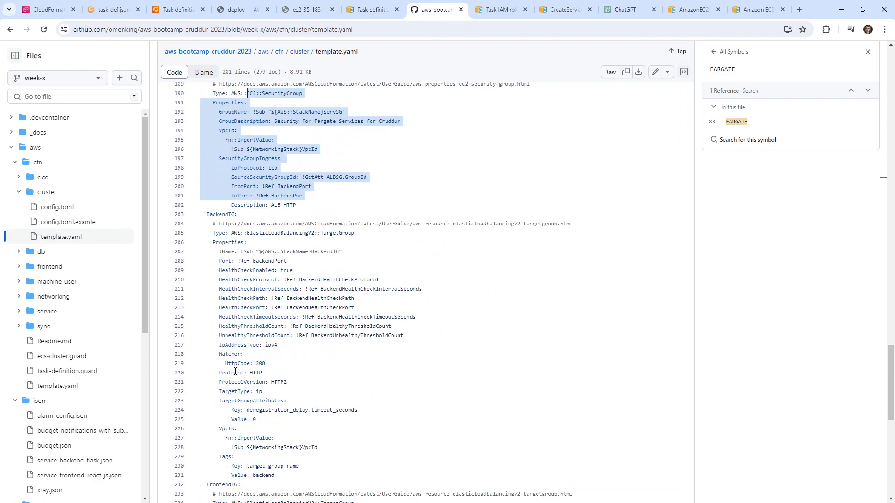
scroll(237, 373, up, 5)
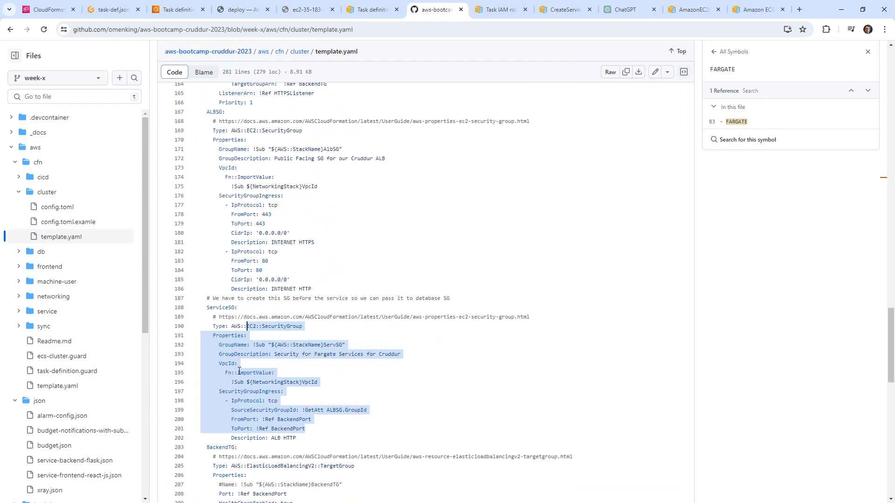
scroll(239, 372, up, 5)
click(54, 78)
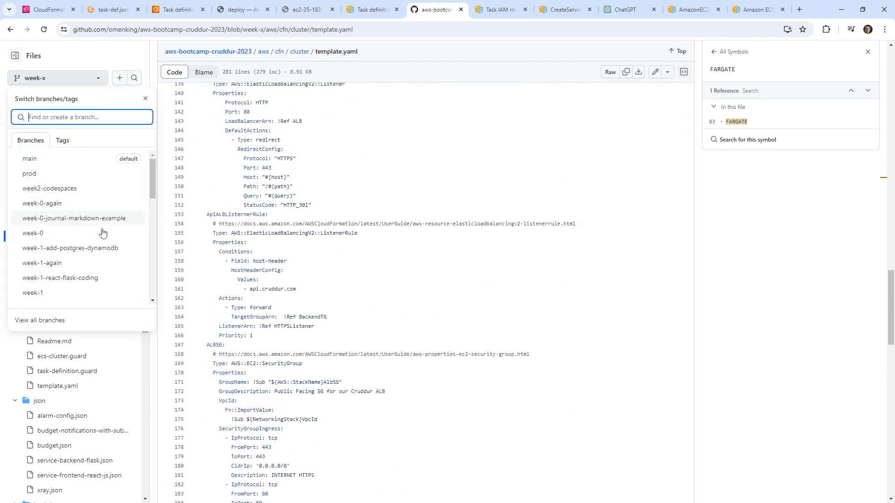
scroll(112, 259, down, 6)
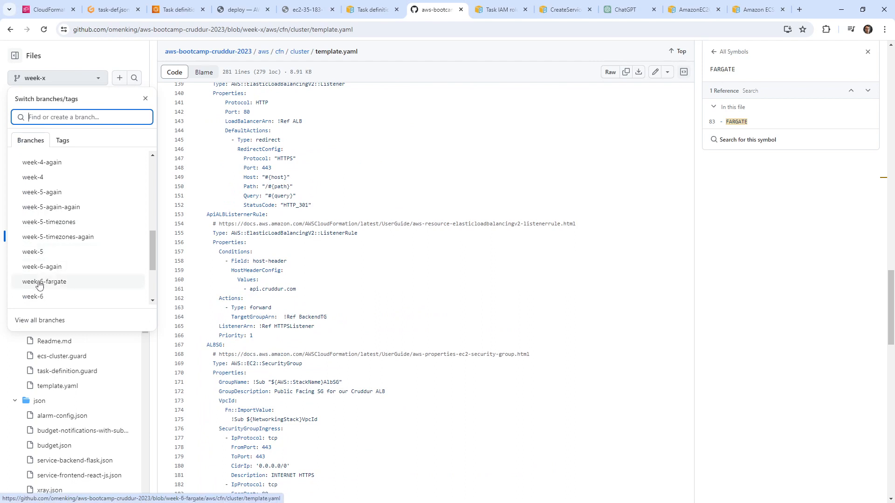
click(138, 282)
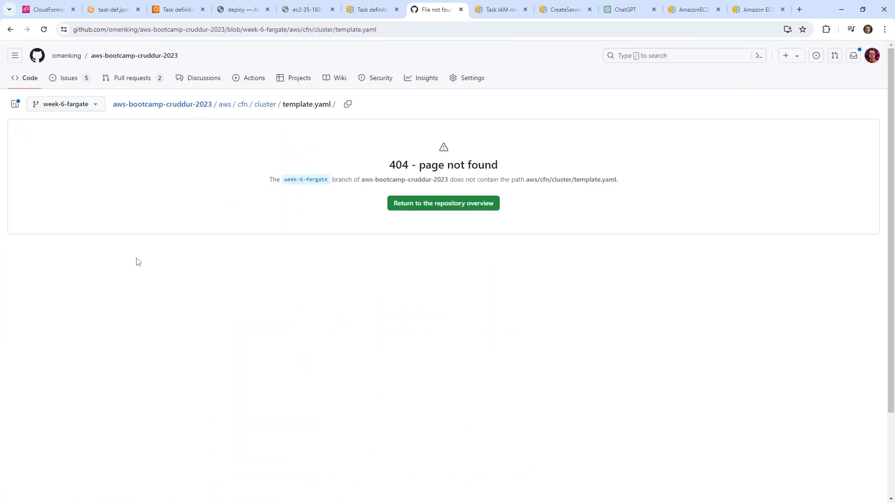
Open aws/json/service-backend-flask.json and select its networkConfiguration block to copy
click(228, 107)
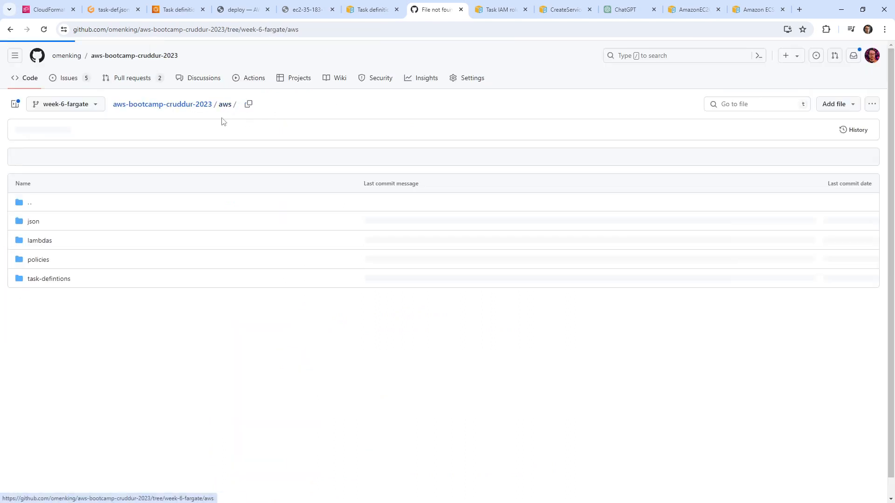
click(44, 285)
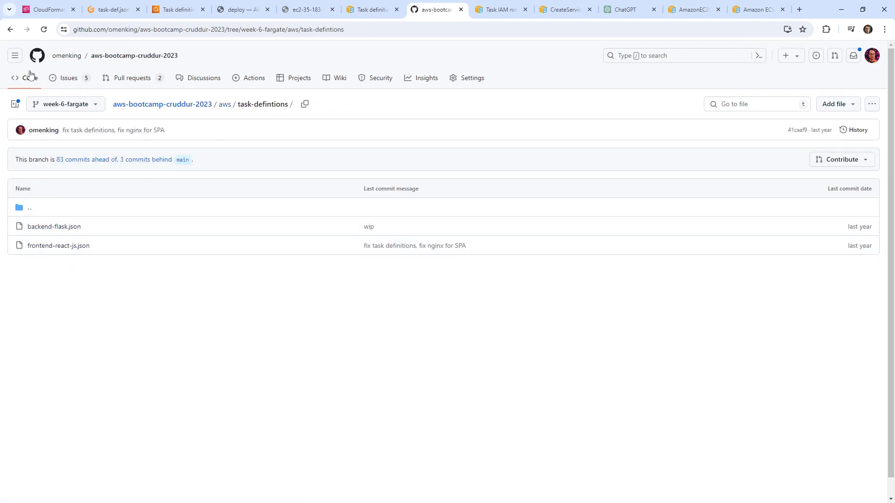
click(10, 30)
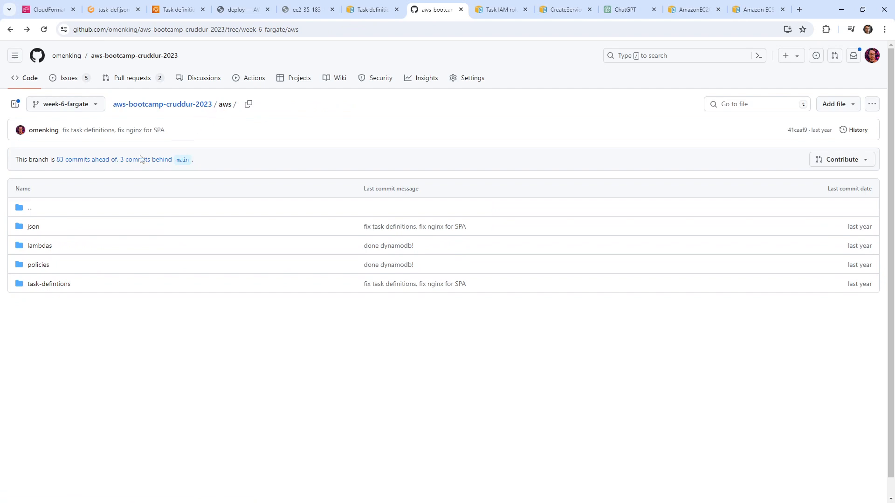
click(32, 228)
click(63, 284)
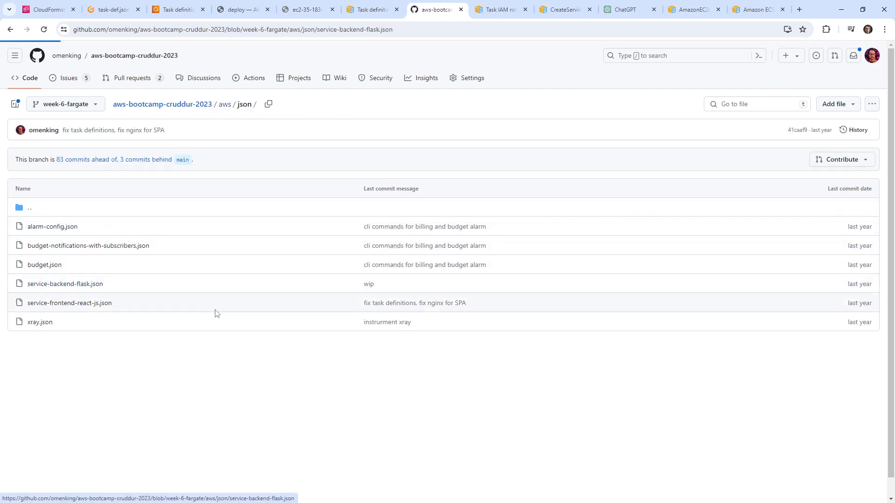
scroll(262, 267, down, 1)
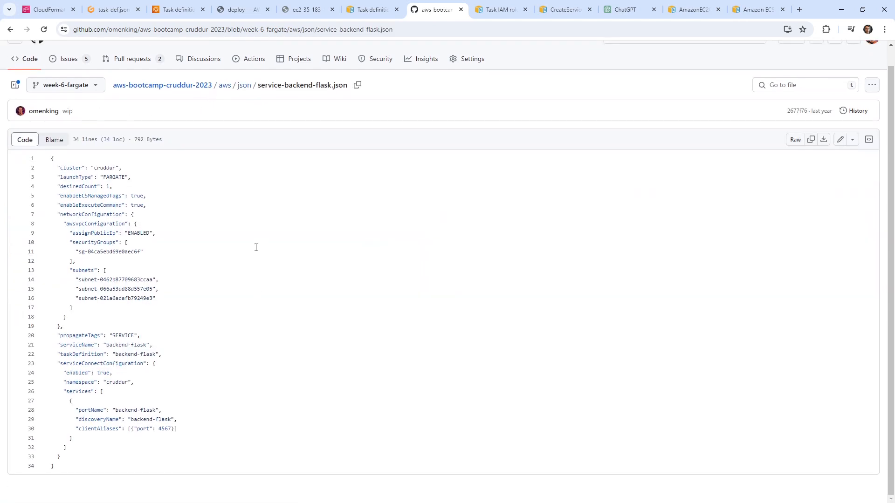
drag(73, 327, 49, 269)
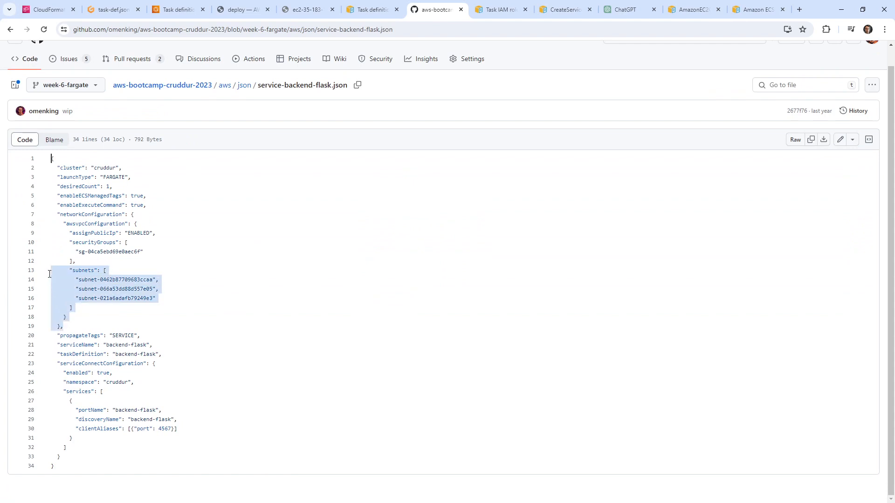
click(73, 302)
drag(68, 328, 52, 218)
key(ctrl+c)
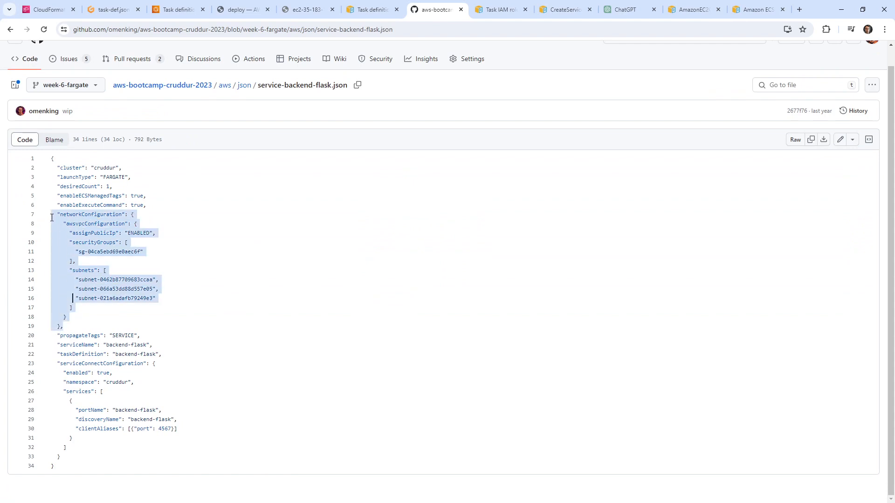
click(112, 9)
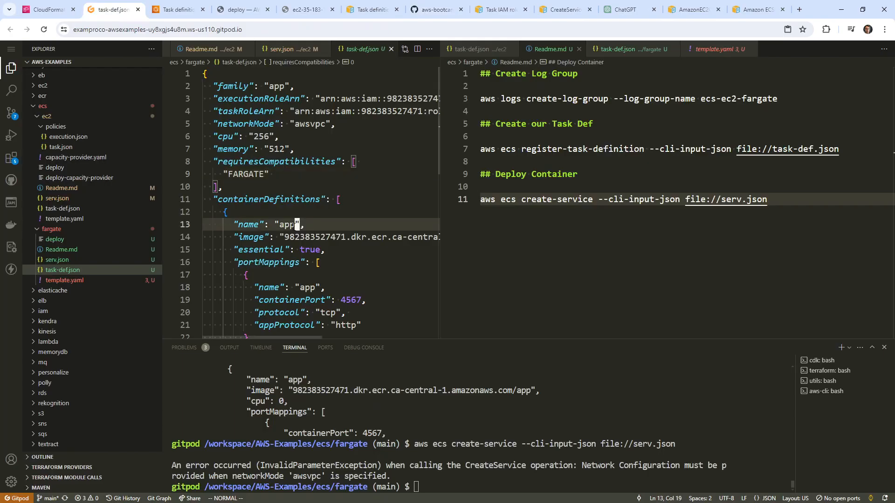
Paste the networkConfiguration block into task-def.json after requiresCompatibilities
key(o)
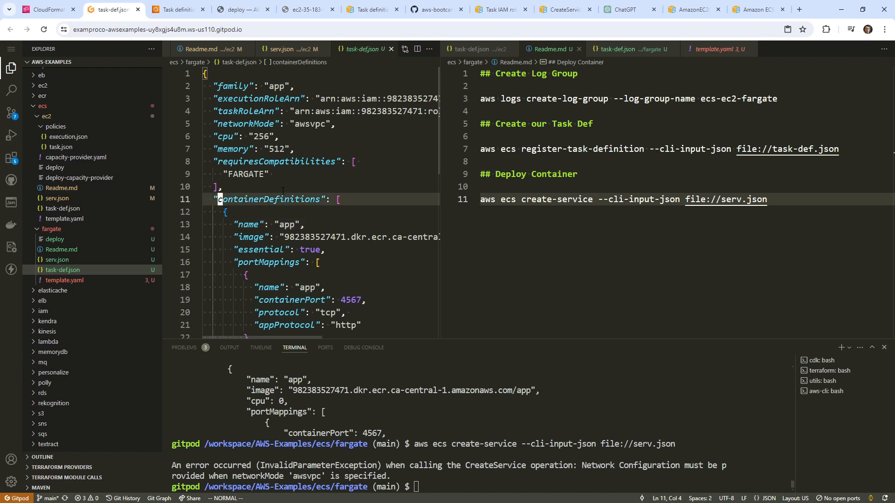
key(Escape)
right_click(246, 198)
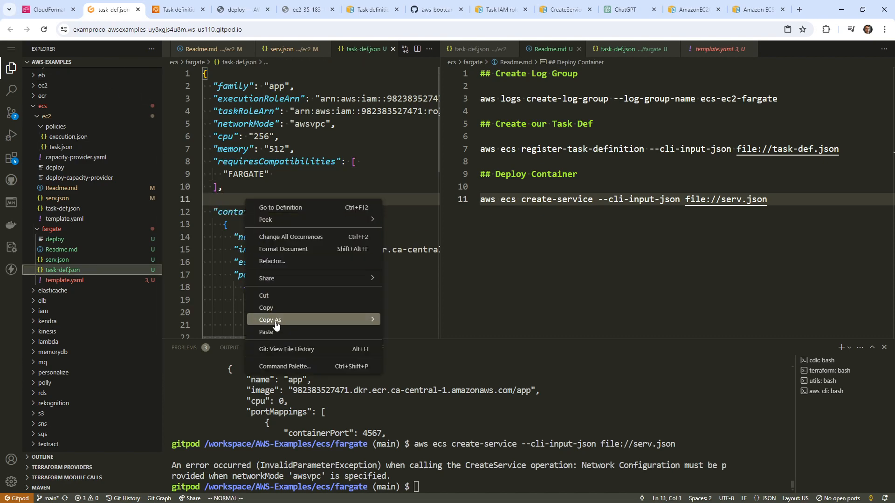
click(275, 373)
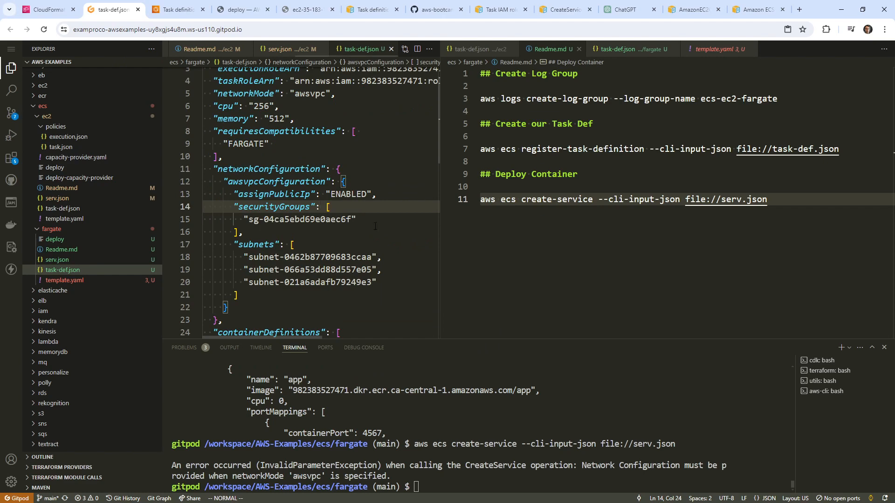
key(j)
key(j)
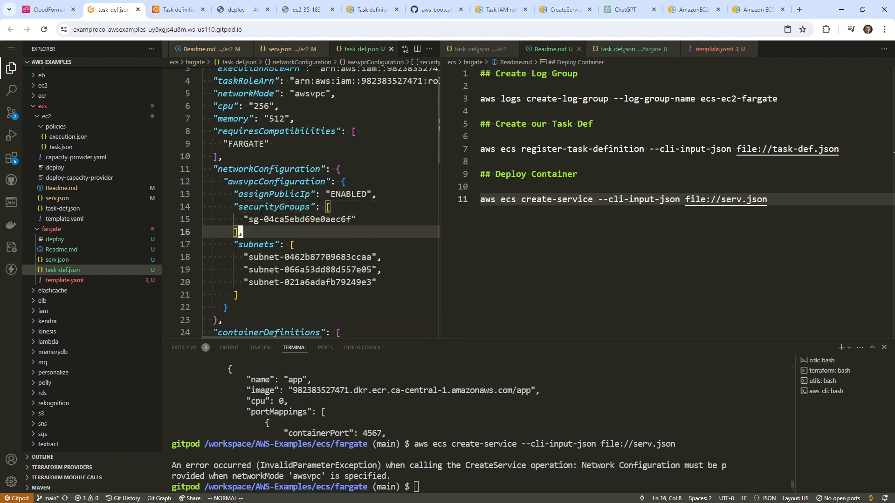
drag(261, 210, 318, 207)
drag(238, 252, 236, 294)
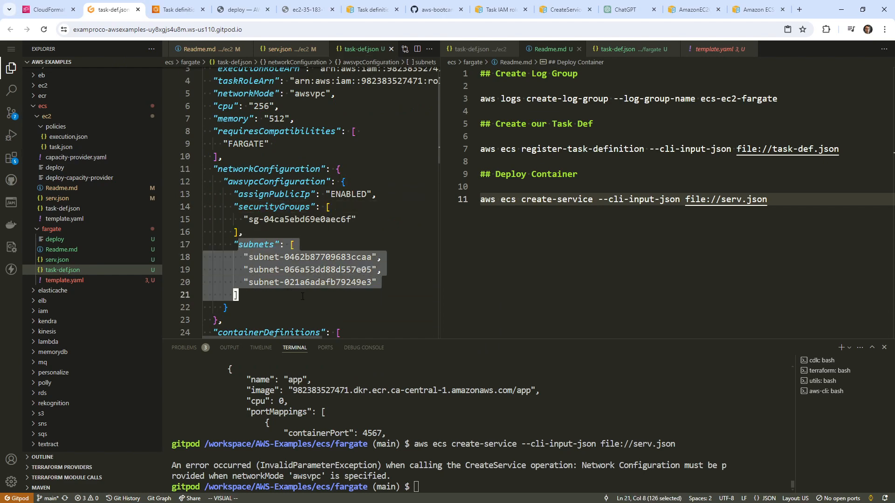
Copy the ServiceSG security group ID from the Fargate stack's CloudFormation resources
click(586, 211)
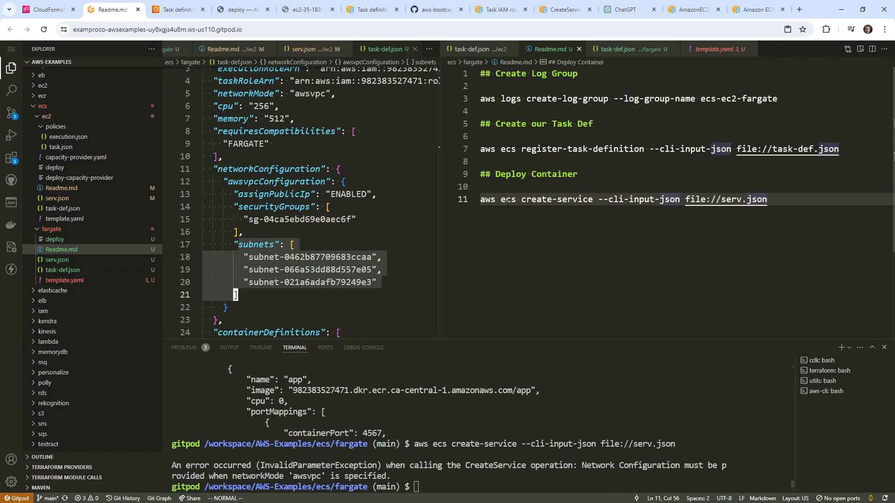
click(55, 14)
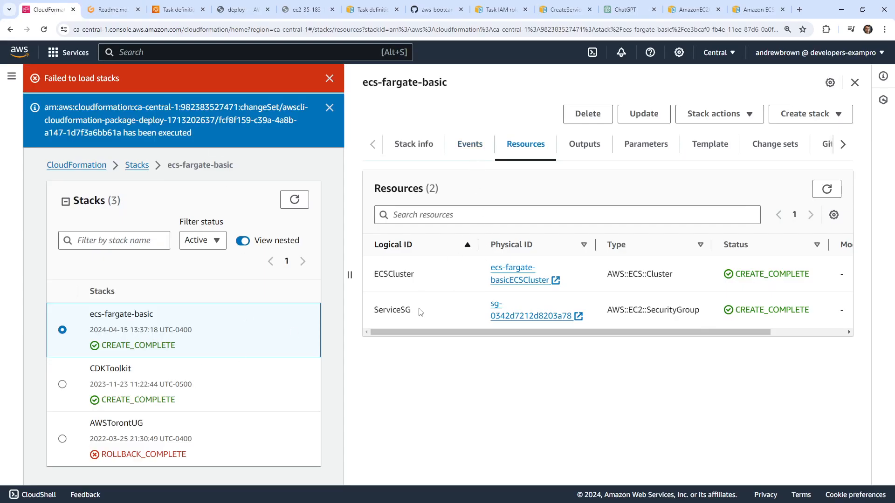
drag(489, 302, 574, 320)
key(ctrl+c)
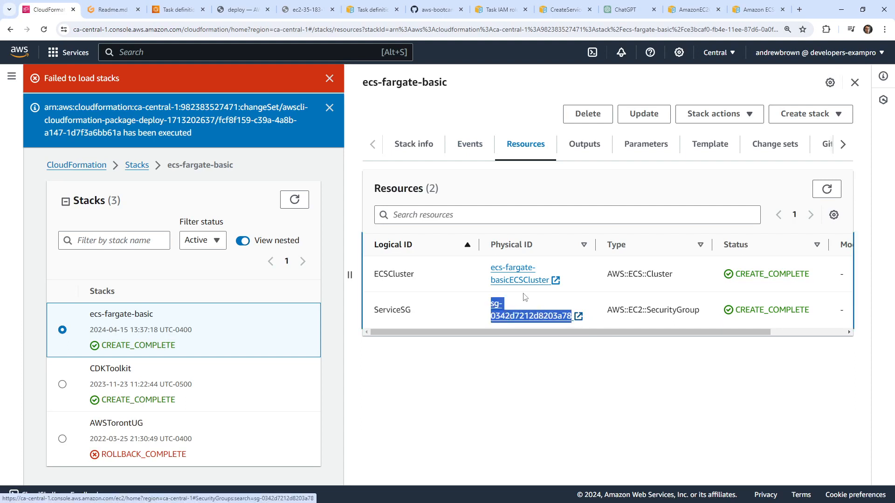
click(108, 9)
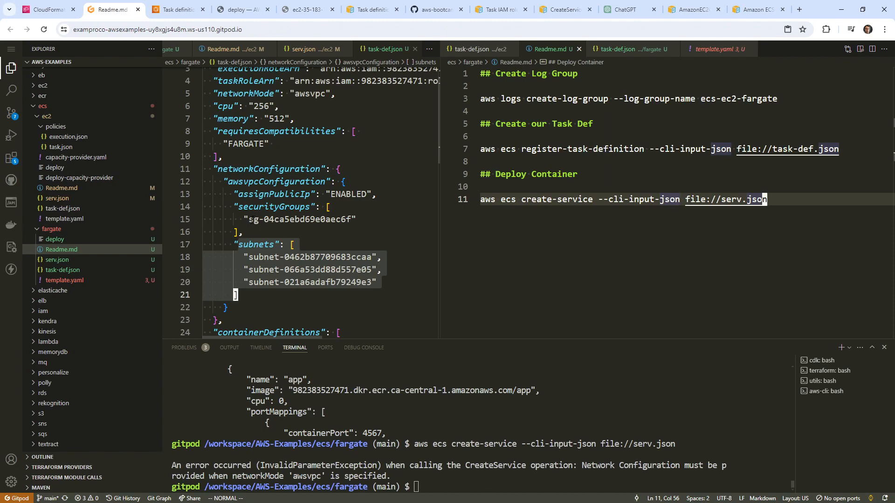
Replace the old security group with sg-0342d7212d8203a78 and delete the third subnet line
drag(251, 220, 351, 220)
right_click(350, 221)
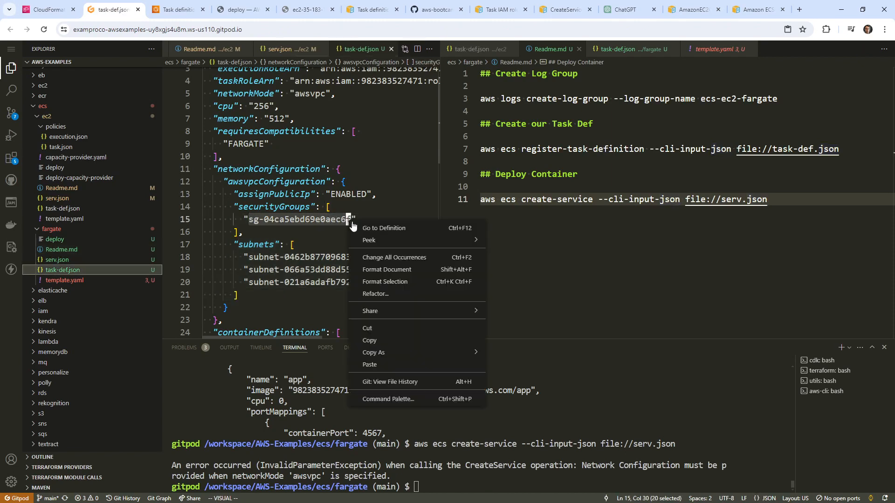
click(385, 364)
click(373, 283)
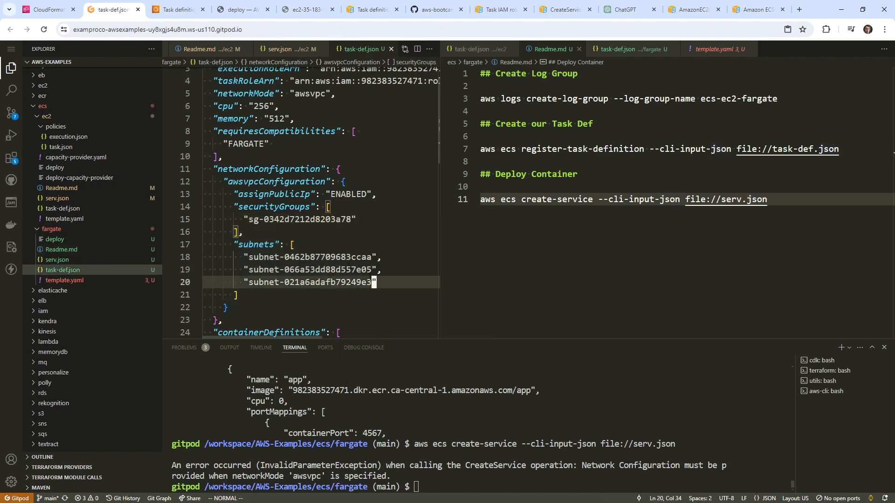
key(d)
key(d)
click(559, 199)
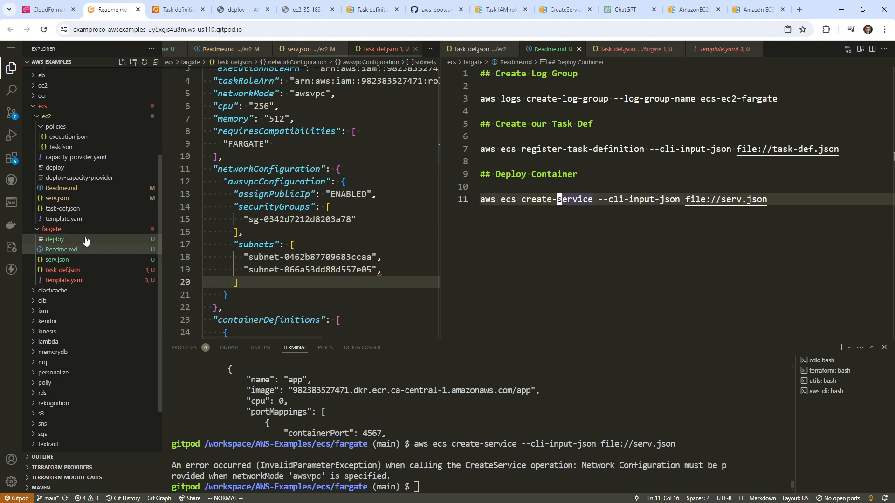
Copy the two default subnet IDs from line 26 of ec2/template.yaml
click(74, 219)
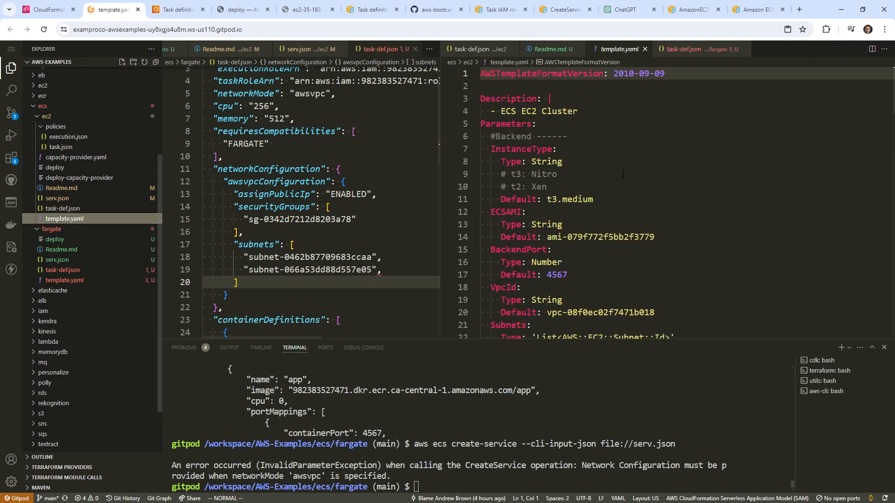
scroll(625, 171, down, 4)
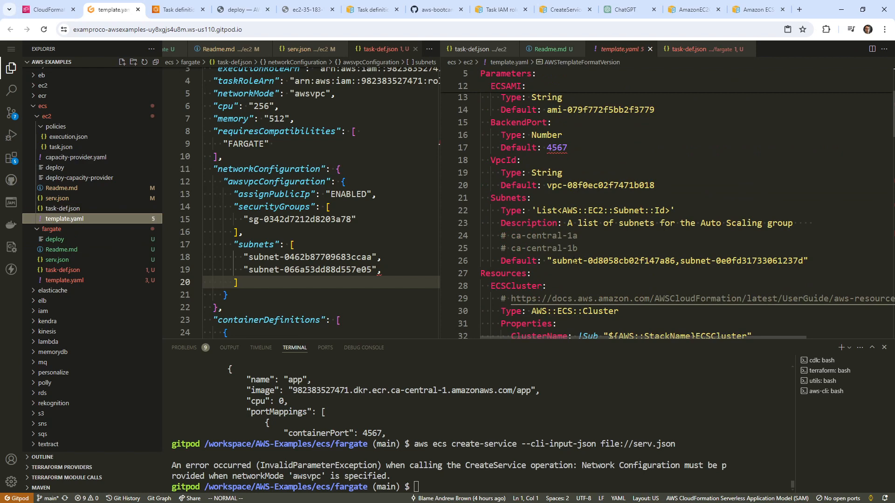
drag(553, 260, 807, 261)
click(796, 261)
click(806, 262)
Replace the old subnets in task-def.json with the two copied subnet IDs, one per line
click(271, 257)
key(O)
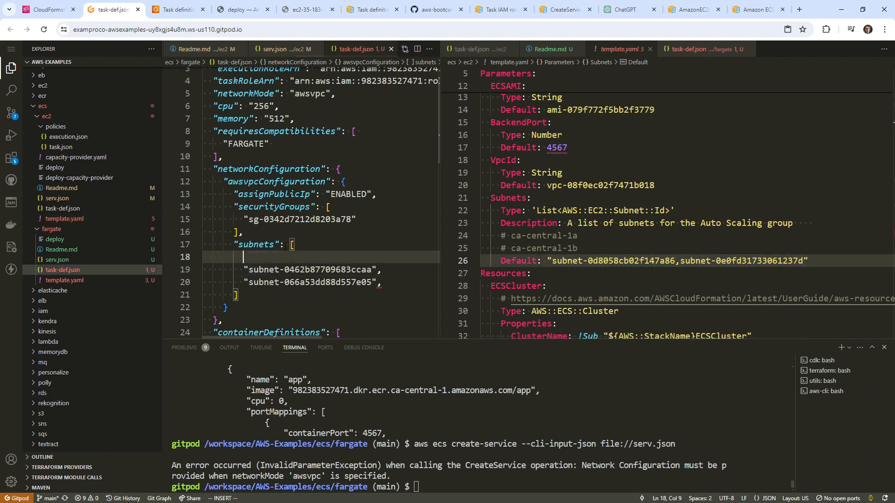
right_click(294, 257)
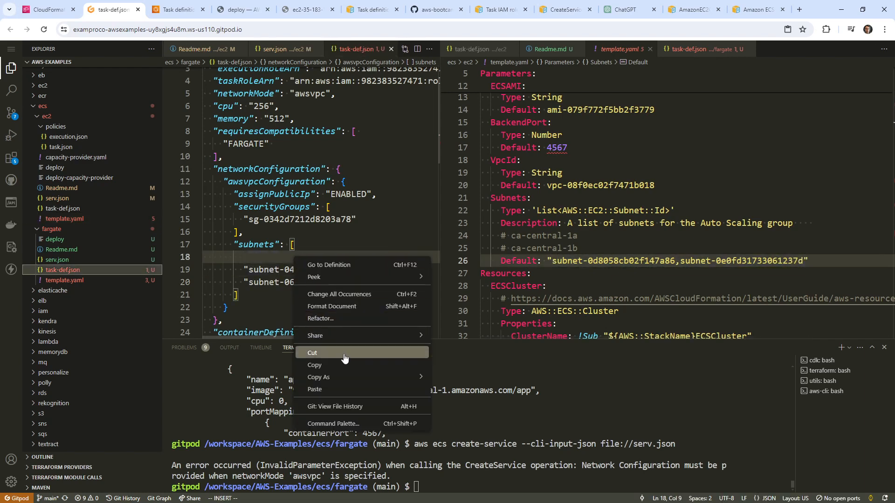
click(344, 380)
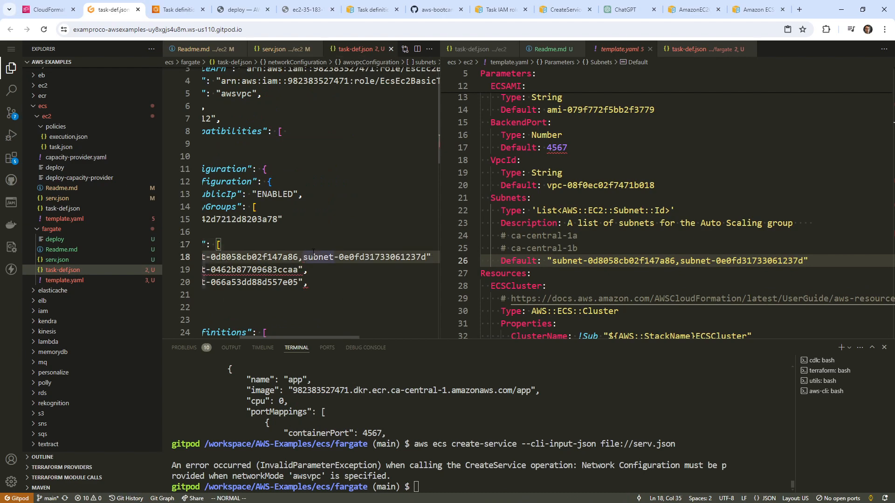
text(")
key(Right)
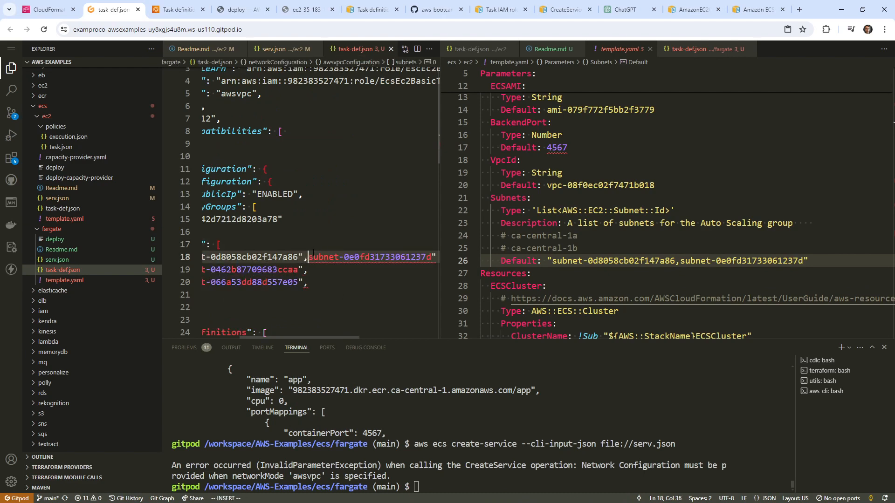
text(")
key(Left)
key(Return)
key(Escape)
key(j)
key(shift+v)
key(j)
key(d)
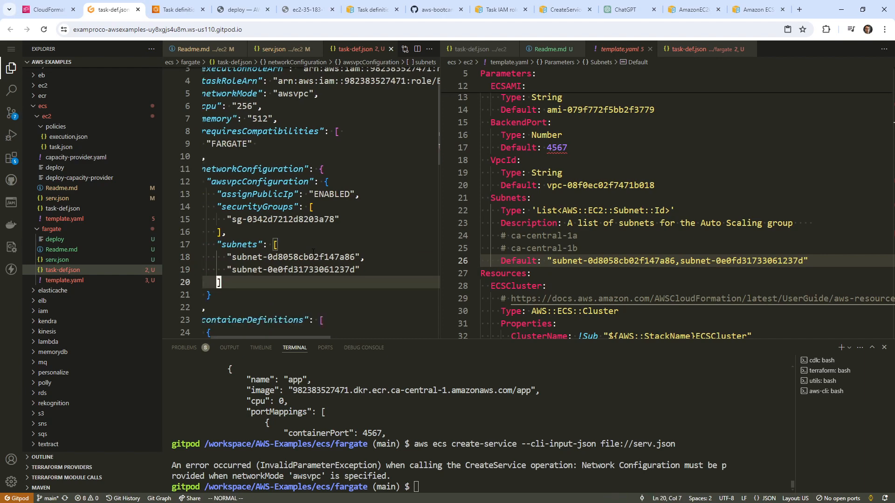
key(k)
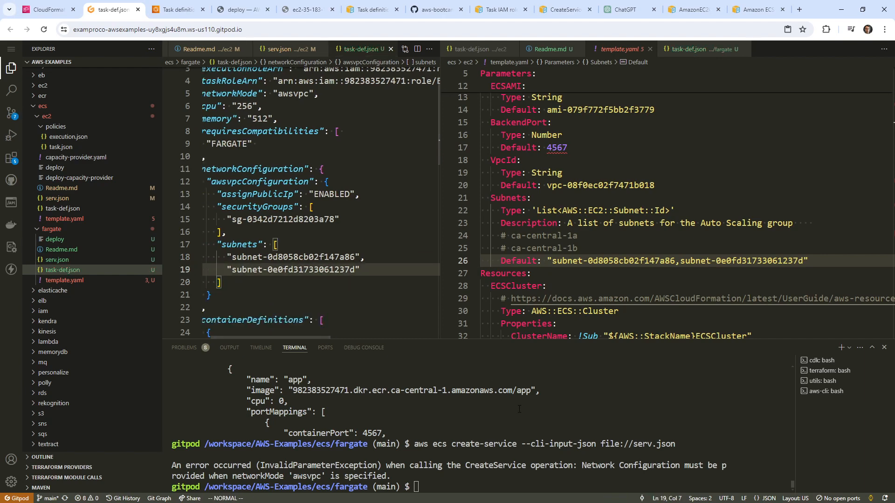
Rerun the aws ecs create-service command in the terminal
click(520, 410)
key(Up)
key(Return)
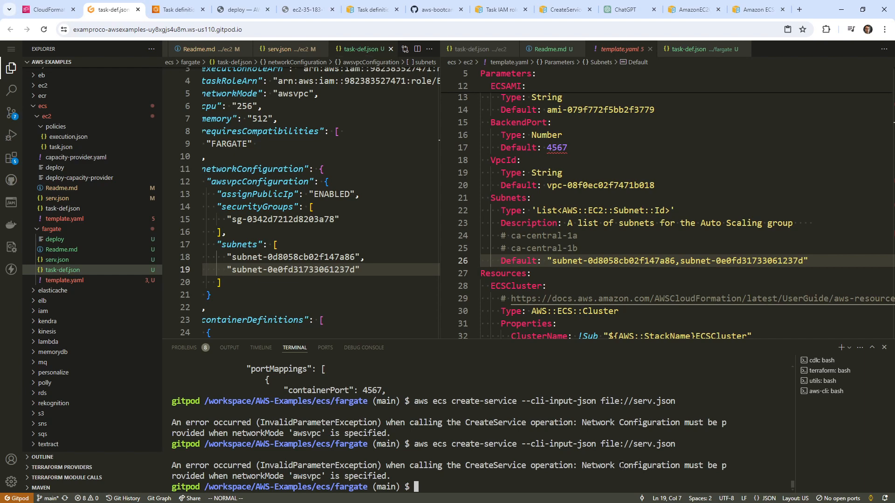
Cut the entire networkConfiguration block out of the fargate task-def.json
drag(322, 233, 188, 220)
click(276, 170)
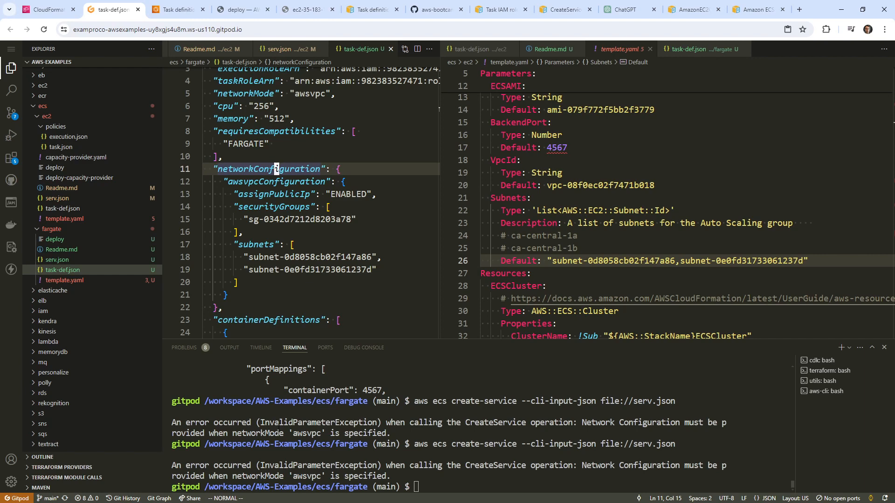
click(332, 219)
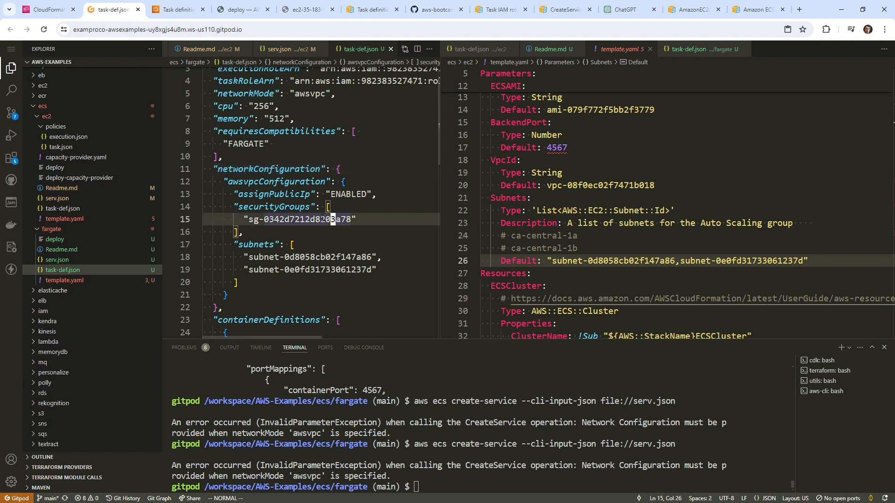
scroll(271, 241, up, 1)
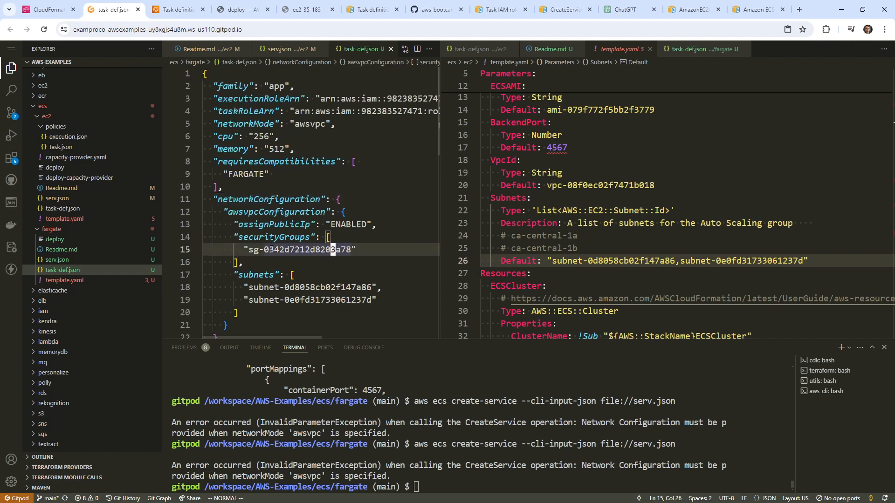
scroll(271, 241, down, 2)
drag(242, 274, 214, 179)
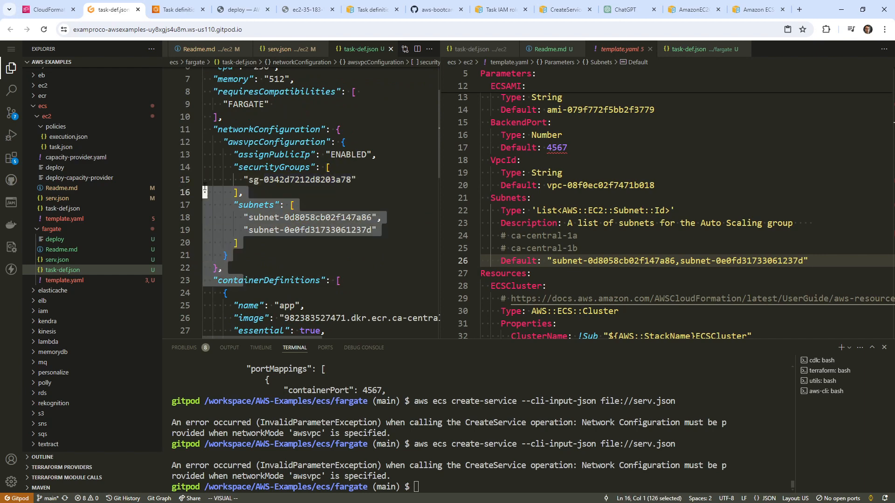
right_click(284, 135)
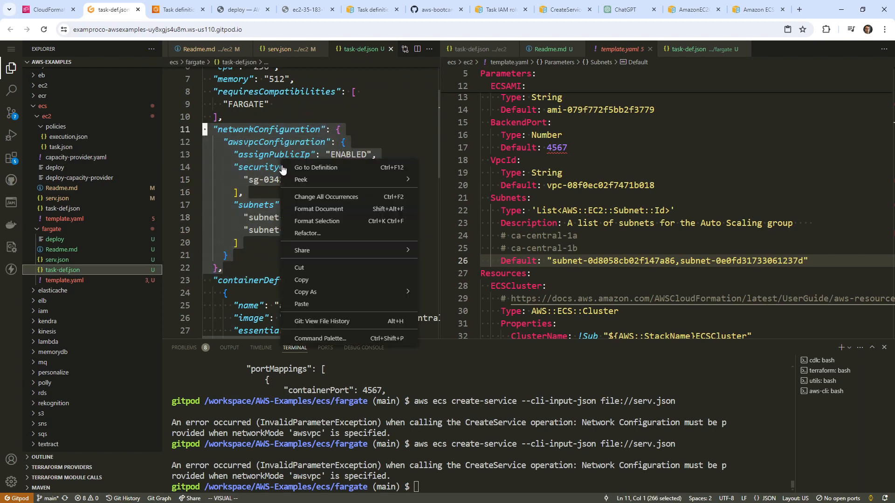
click(311, 267)
Paste the networkConfiguration block into fargate serv.json below taskDefinition, adding the trailing comma
click(97, 259)
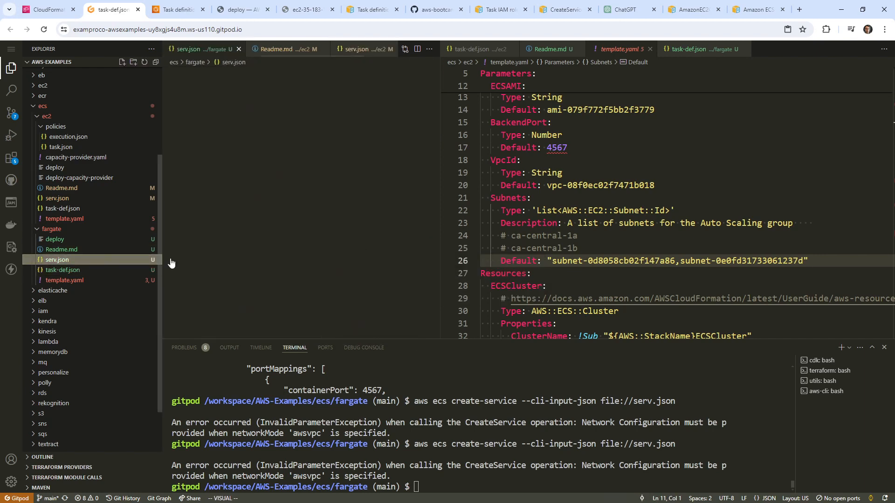
click(238, 177)
key(o)
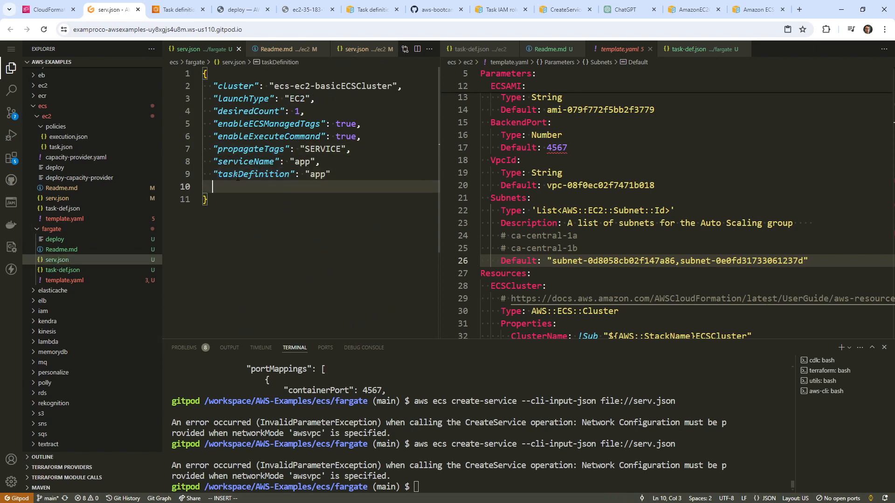
key(Escape)
right_click(240, 184)
click(294, 319)
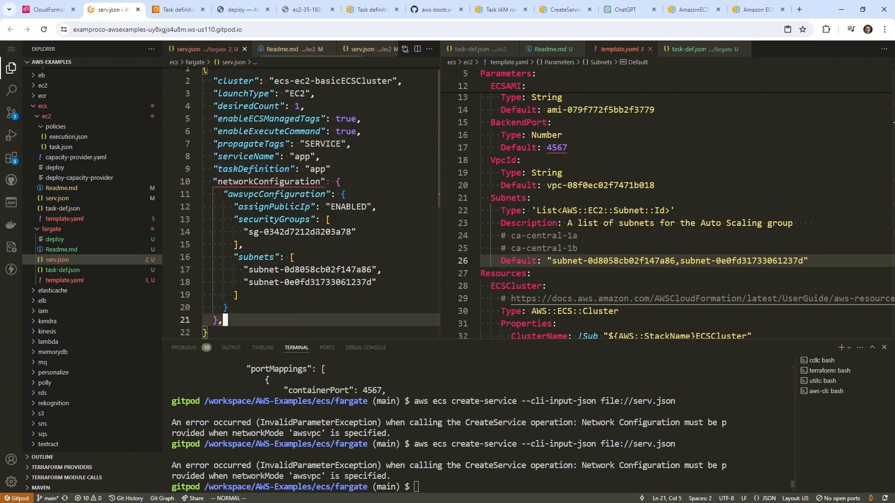
click(332, 174)
text(A,)
key(Escape)
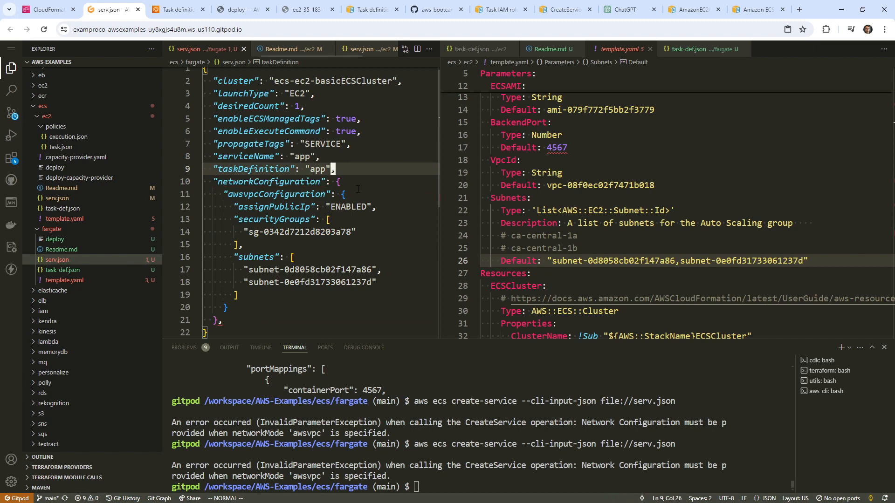
click(343, 194)
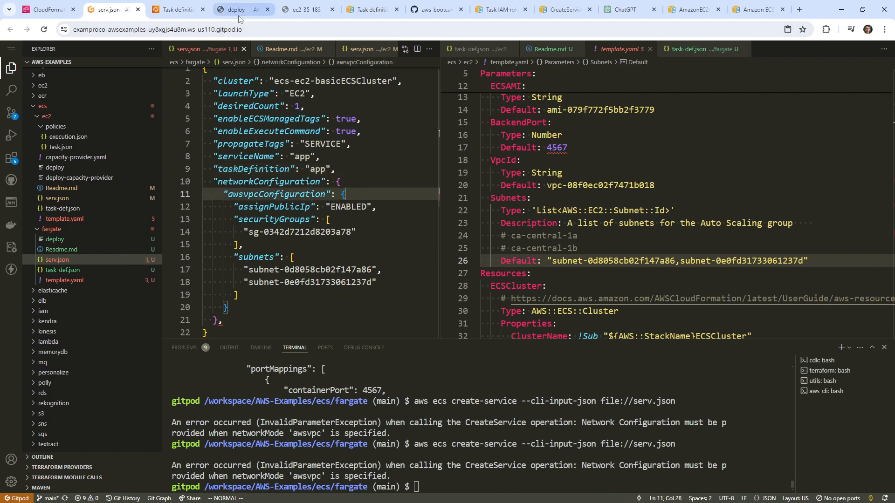
Rerun create-service, which reports invalid JSON, then view the reference service file on GitHub
click(306, 9)
click(110, 9)
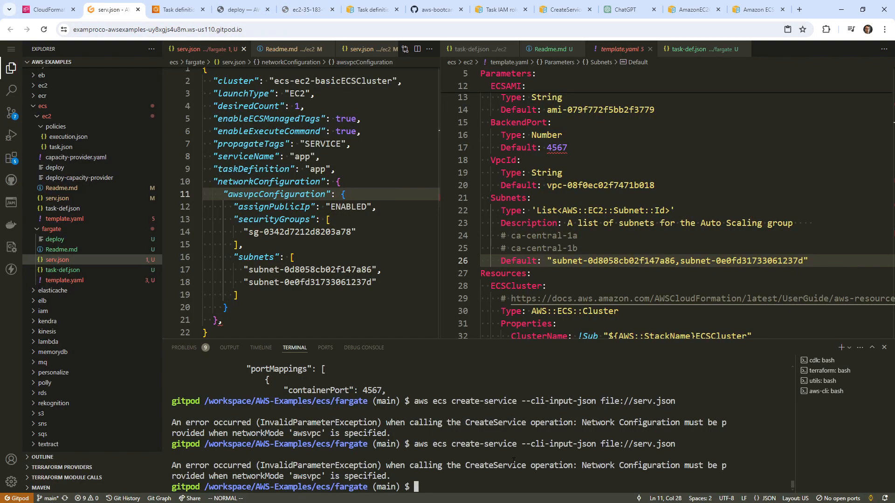
key(Up)
key(Return)
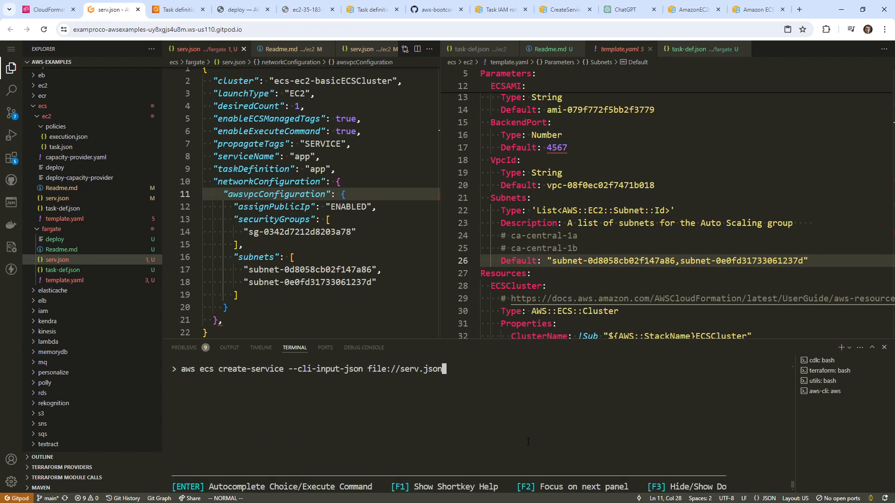
key(Return)
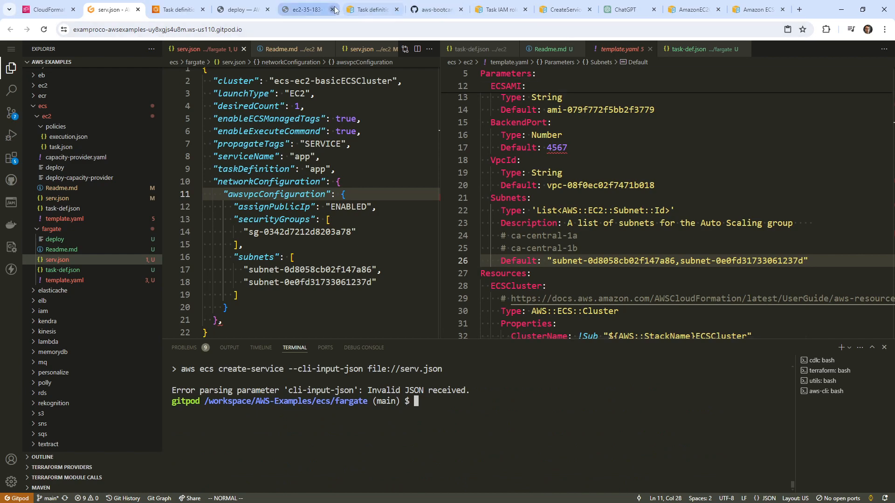
click(435, 9)
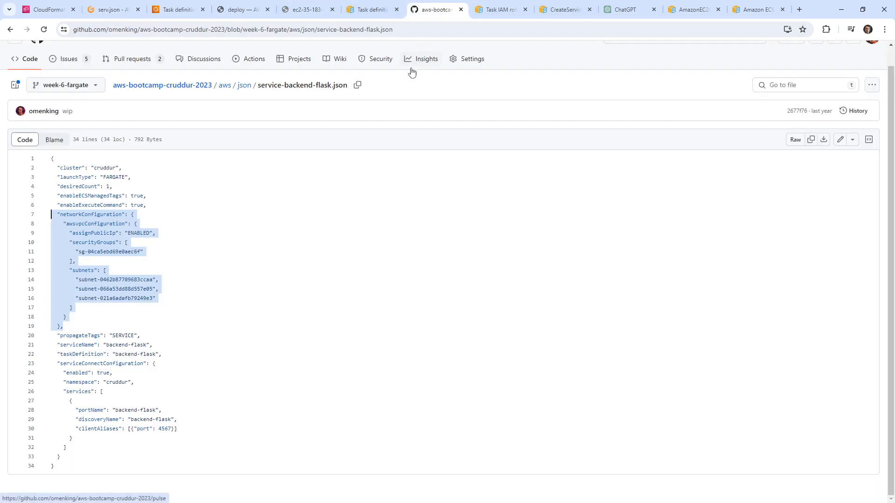
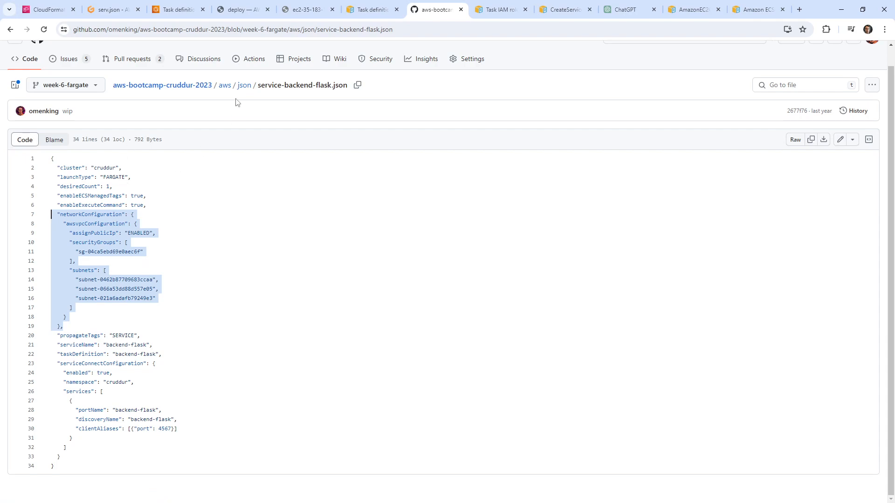
Change serv.json's launchType from EC2 to FARGATE and rerun aws ecs create-service
click(119, 9)
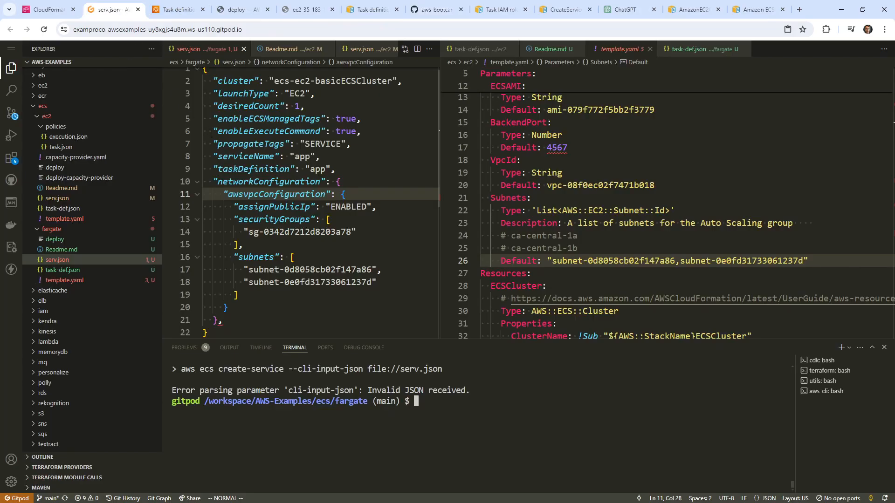
click(301, 96)
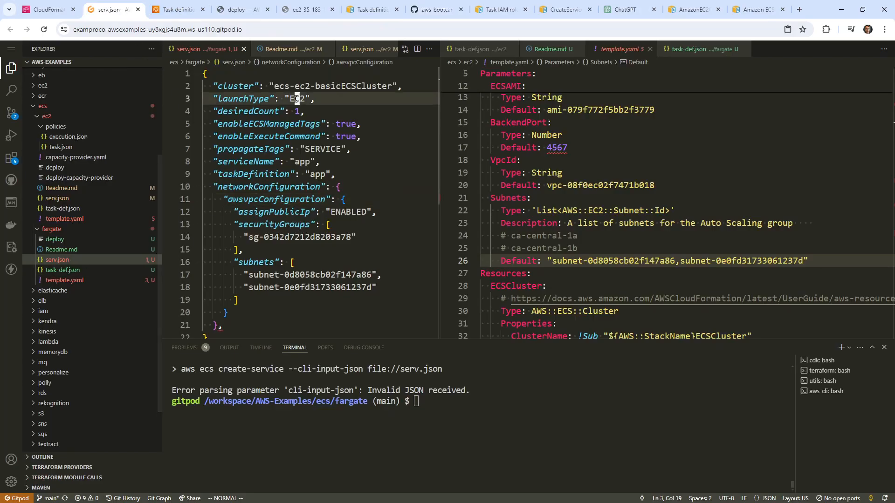
text(ciwFARGATE)
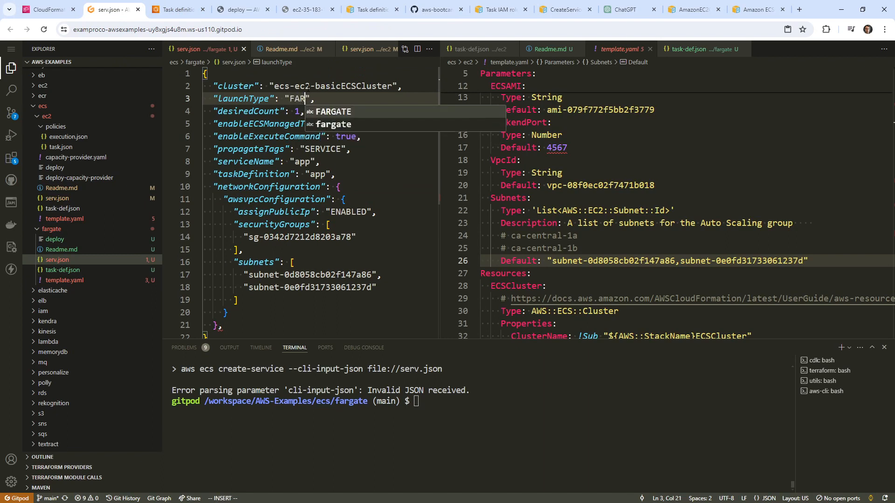
key(Escape)
key(Up)
key(Return)
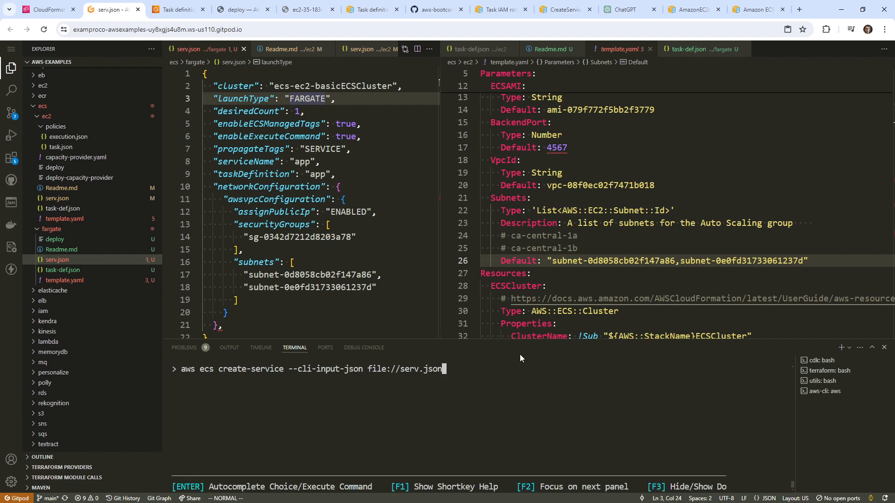
key(Return)
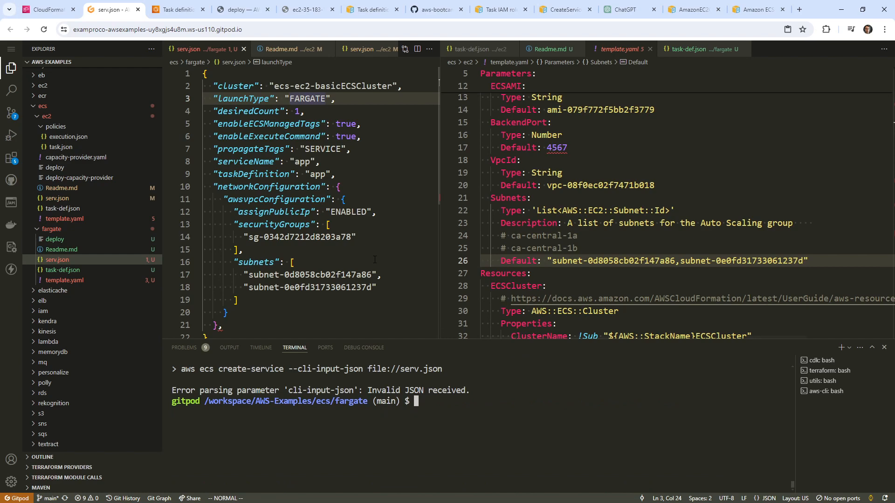
Delete the trailing comma on line 21 and rerun create-service, which fails with ClusterNotFoundException
click(265, 324)
key(a)
key(BackSpace)
key(Escape)
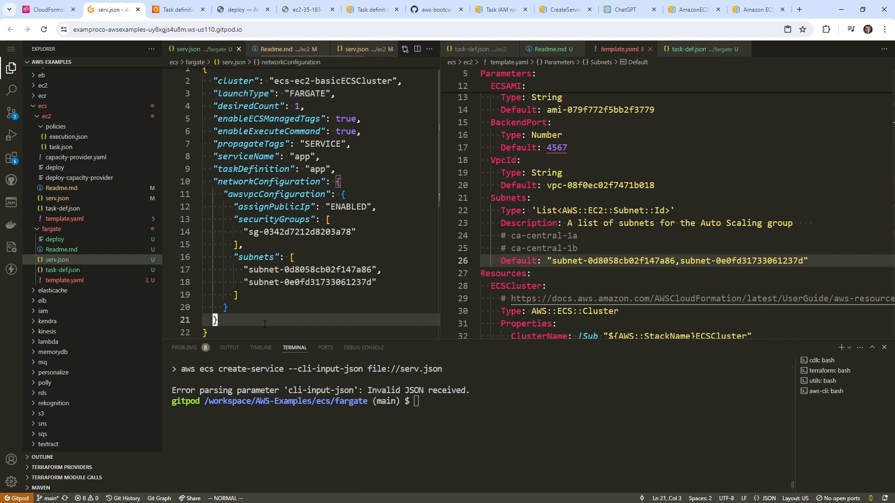
click(385, 403)
key(Up)
key(Return)
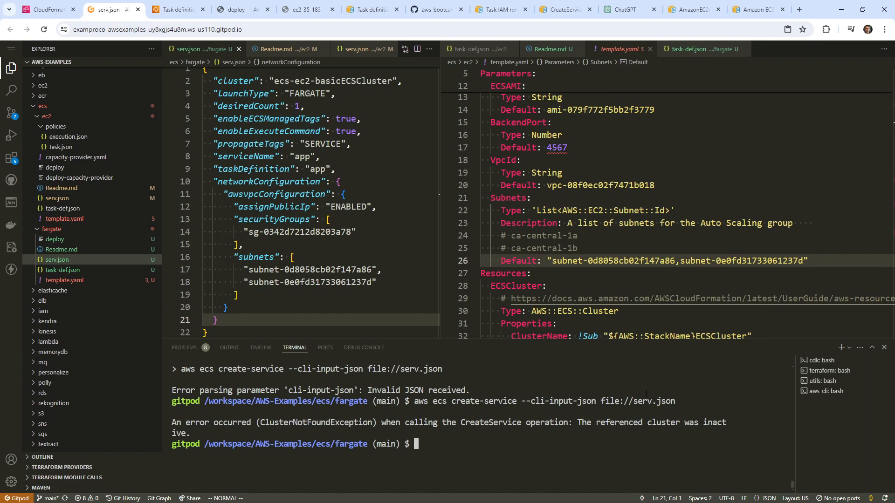
click(364, 232)
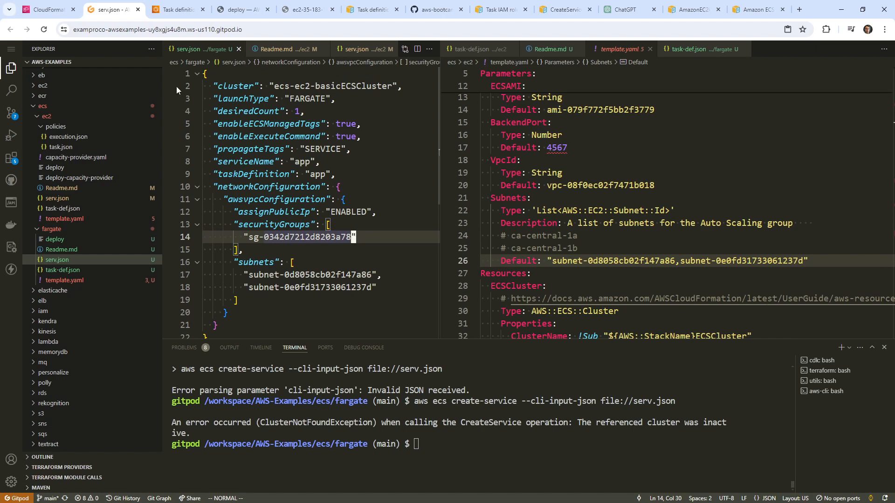
Find the ecs-fargate-basicECSCluster cluster in the ECS console and copy its name
click(53, 15)
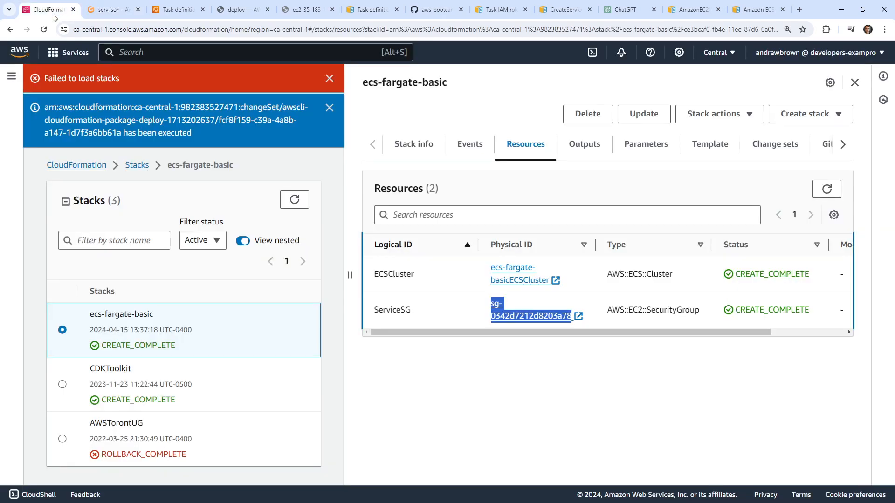
click(328, 79)
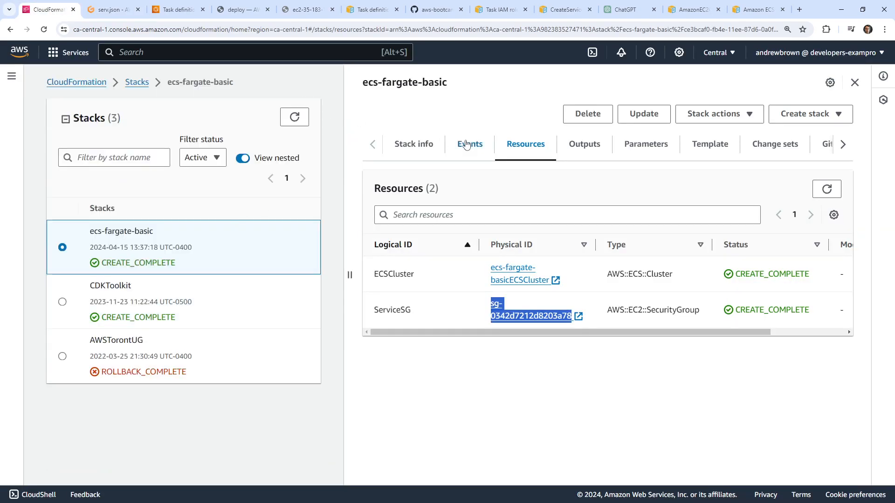
click(200, 51)
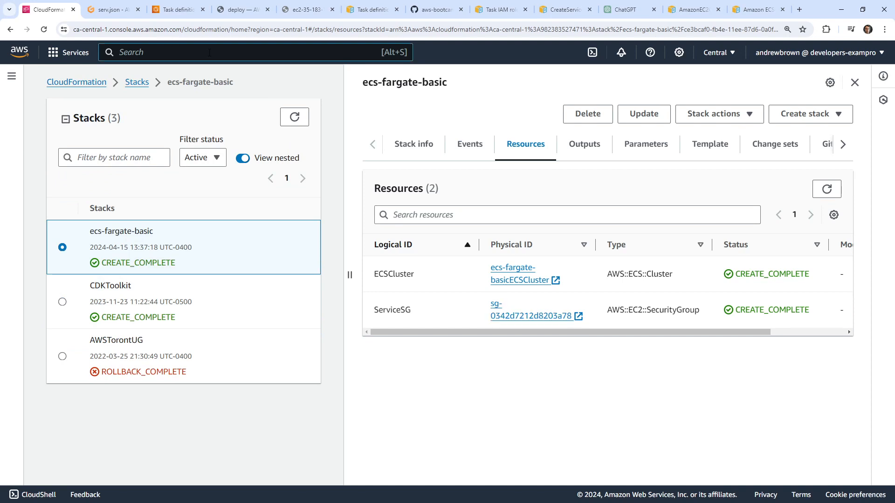
text(cluster)
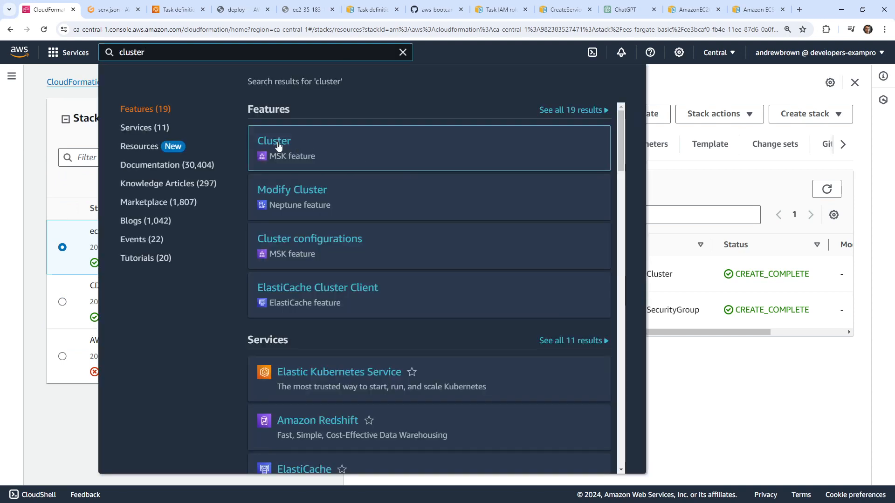
click(279, 145)
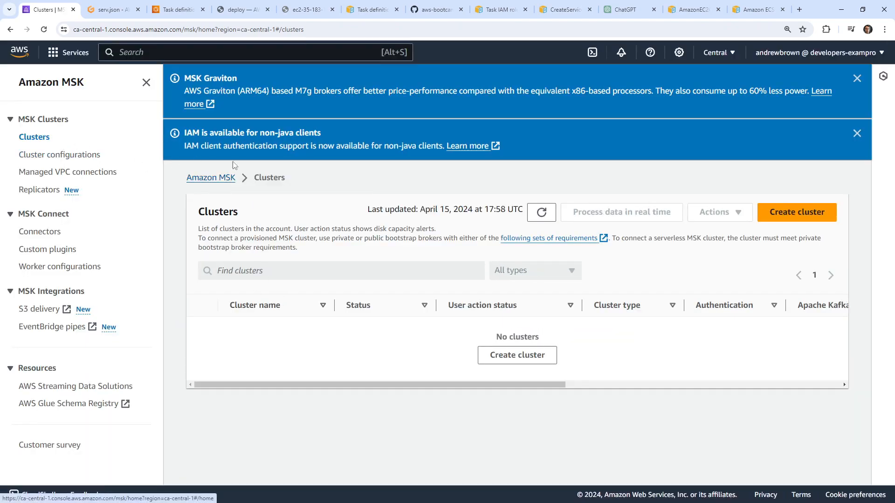
click(134, 46)
text(ecs)
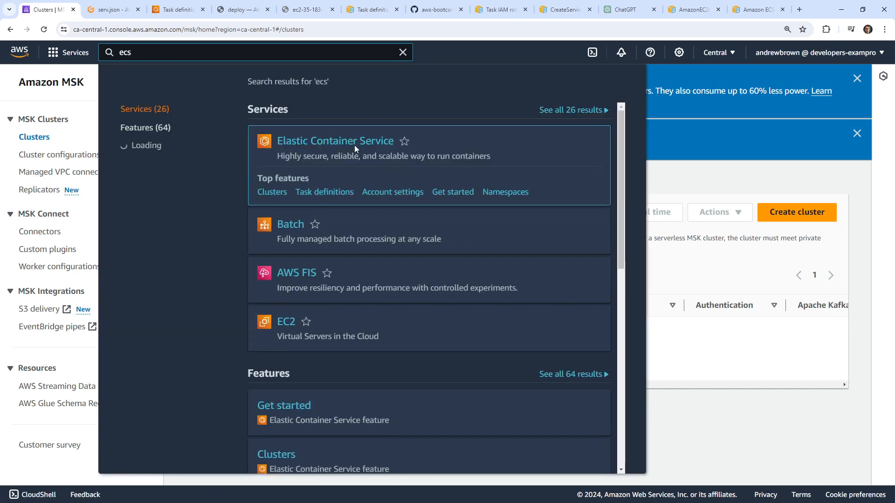
click(355, 143)
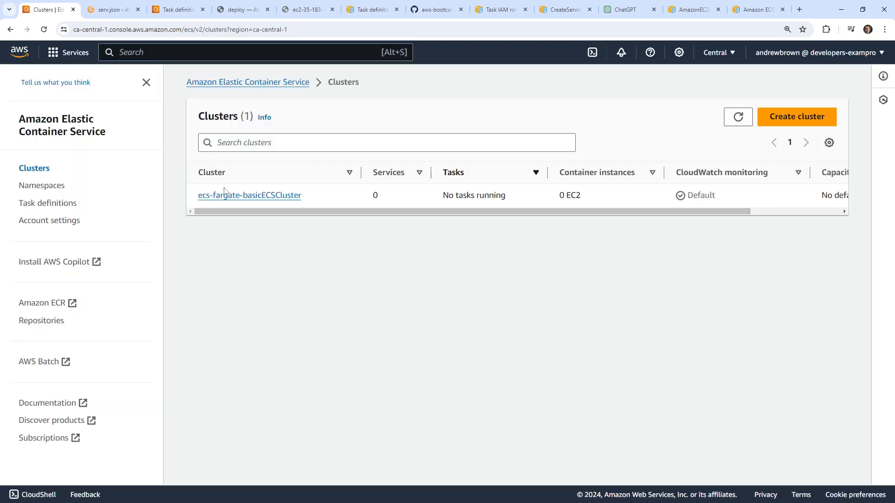
click(238, 194)
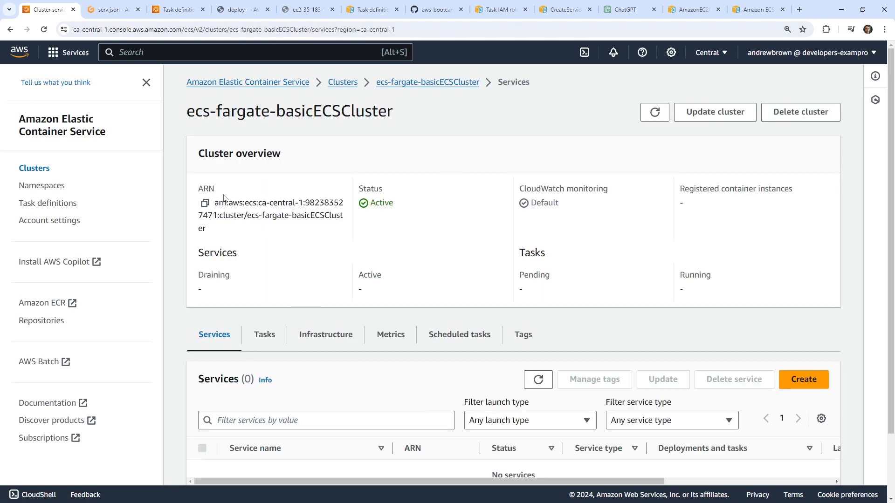
drag(405, 115, 188, 112)
key(ctrl+c)
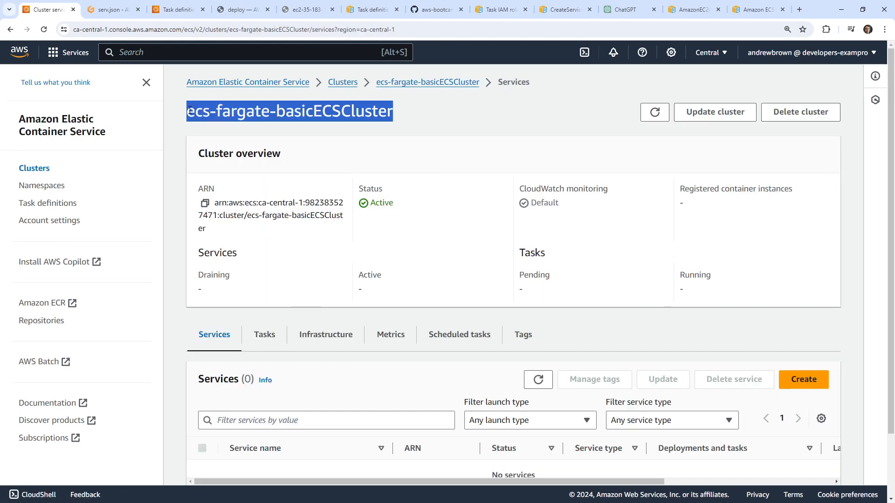
Replace ecs-ec2-basicECSCluster in serv.json with ecs-fargate-basicECSCluster and rerun create-service successfully
click(122, 10)
drag(390, 87, 275, 86)
right_click(275, 86)
click(330, 233)
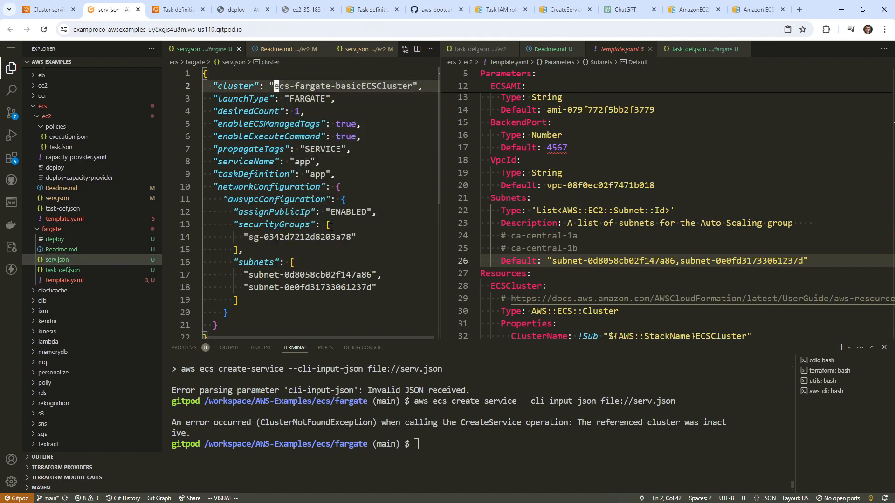
click(555, 417)
key(Up)
key(Return)
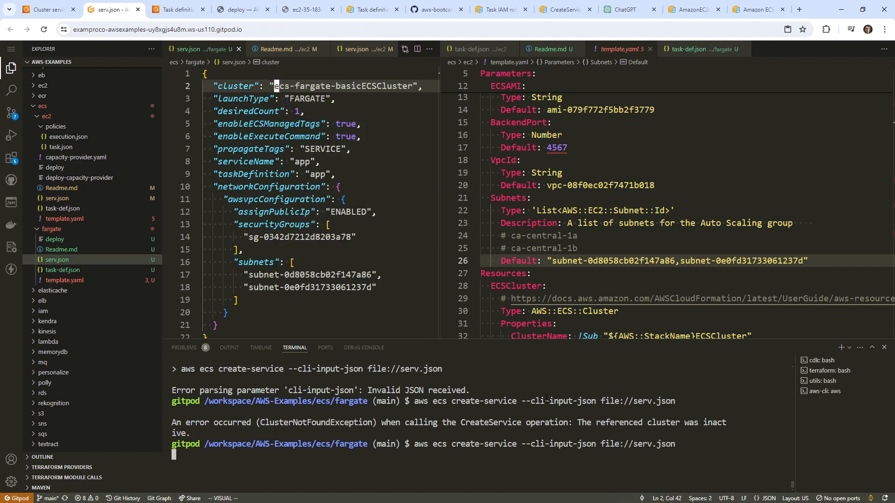
key(q)
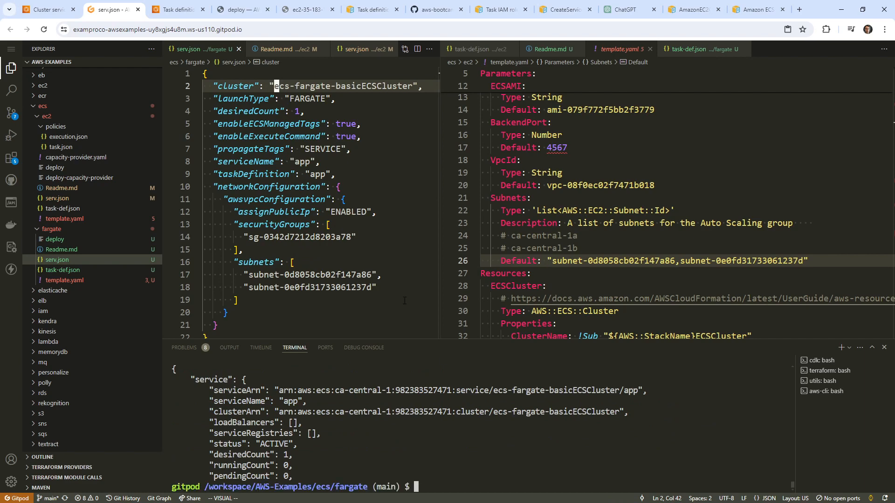
click(49, 10)
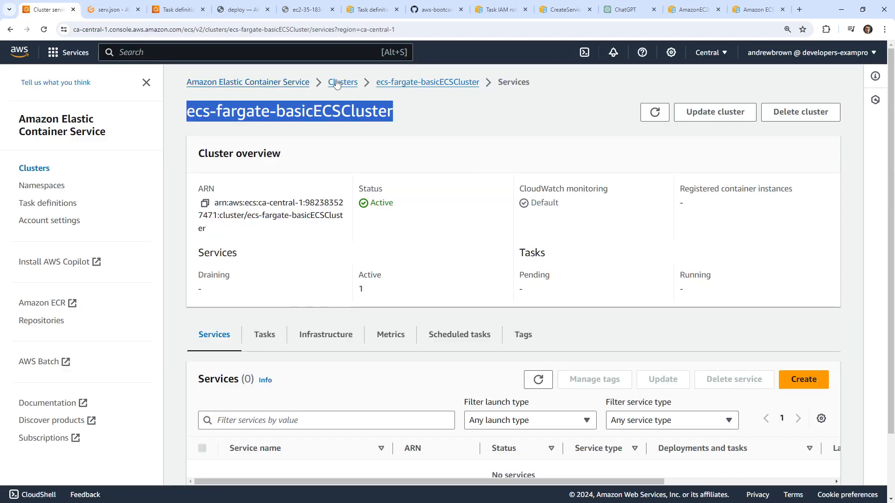
Reopen the ecs-fargate-basicECSCluster page and refresh its services list to show app
click(395, 119)
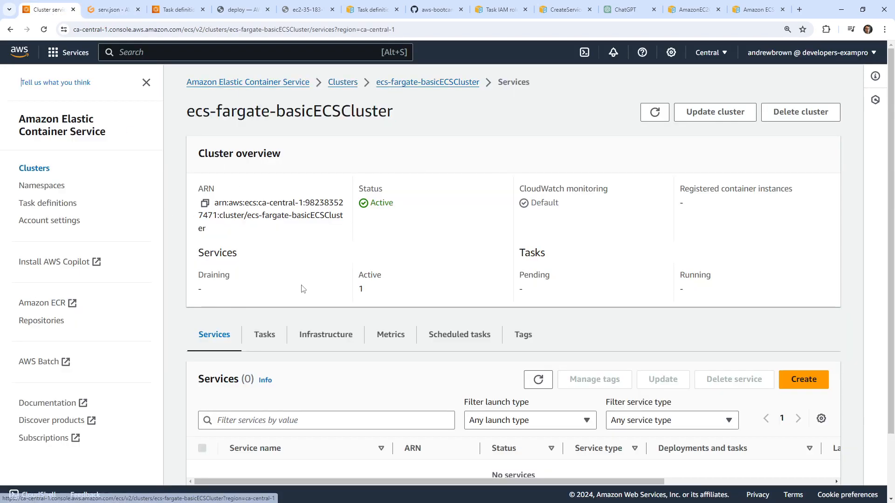
click(274, 335)
scroll(335, 359, down, 2)
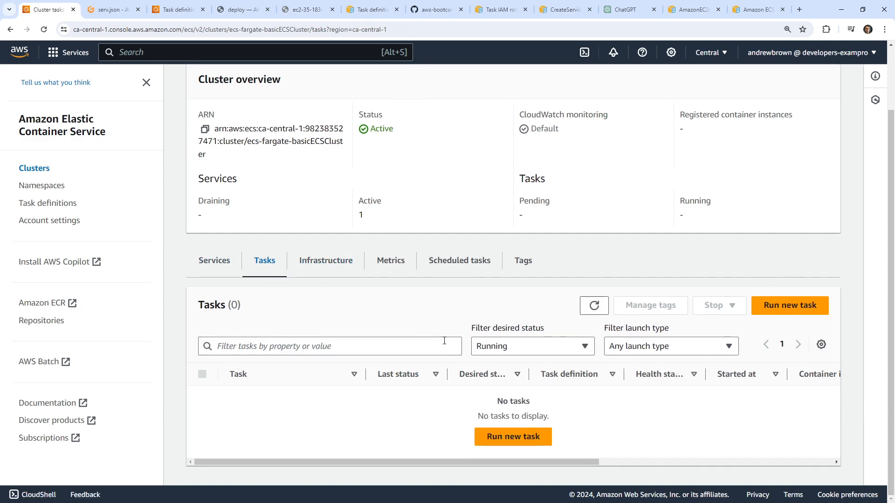
scroll(444, 341, up, 2)
click(340, 83)
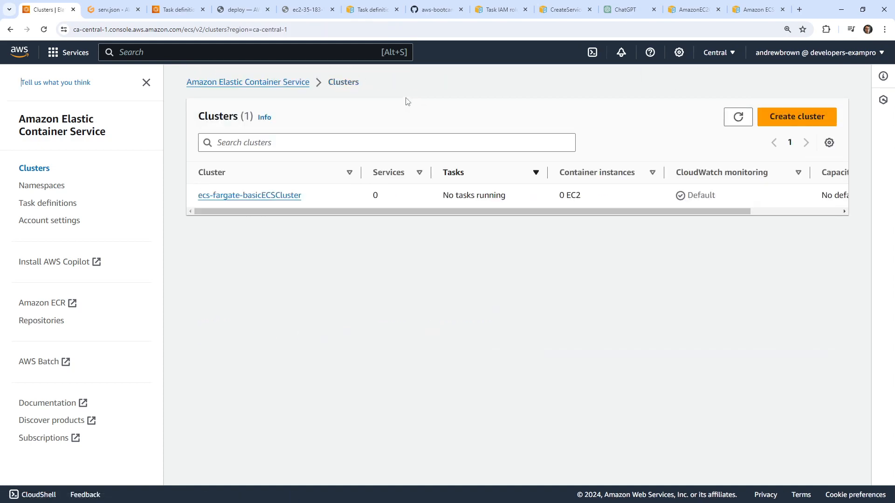
click(248, 196)
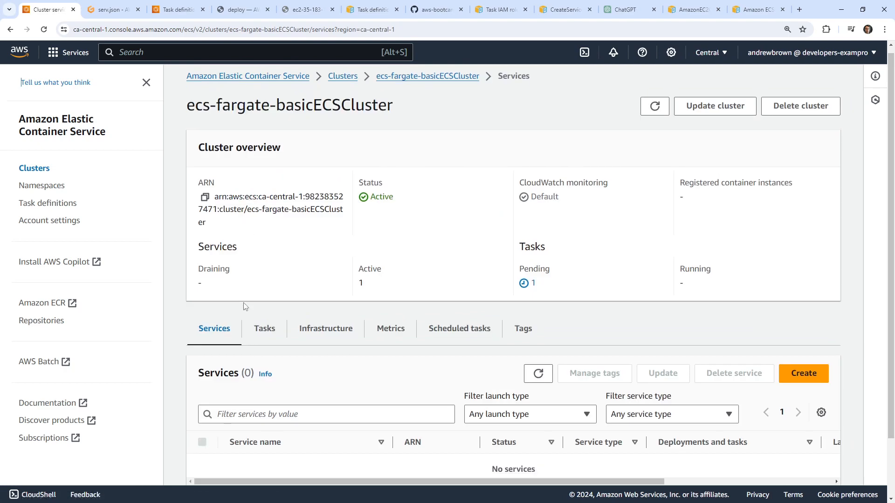
scroll(599, 328, down, 3)
click(539, 306)
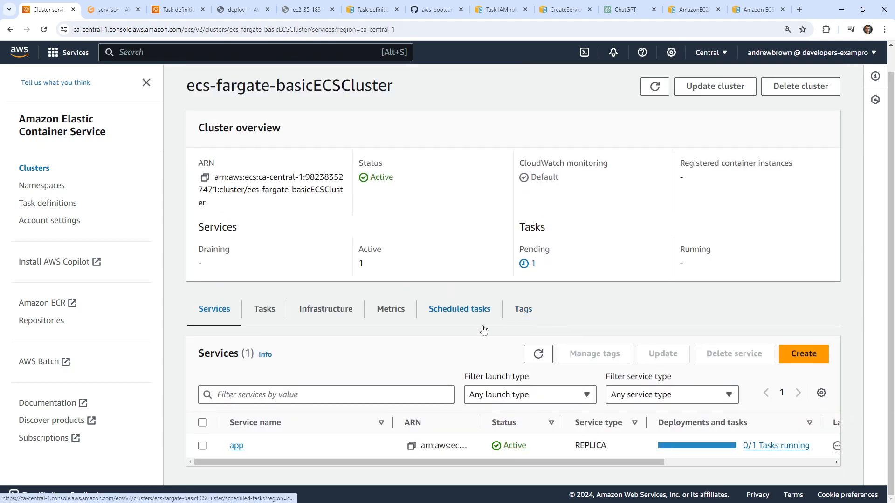
Refresh the cluster's task list and inspect the new task's networking details and public IP
click(265, 309)
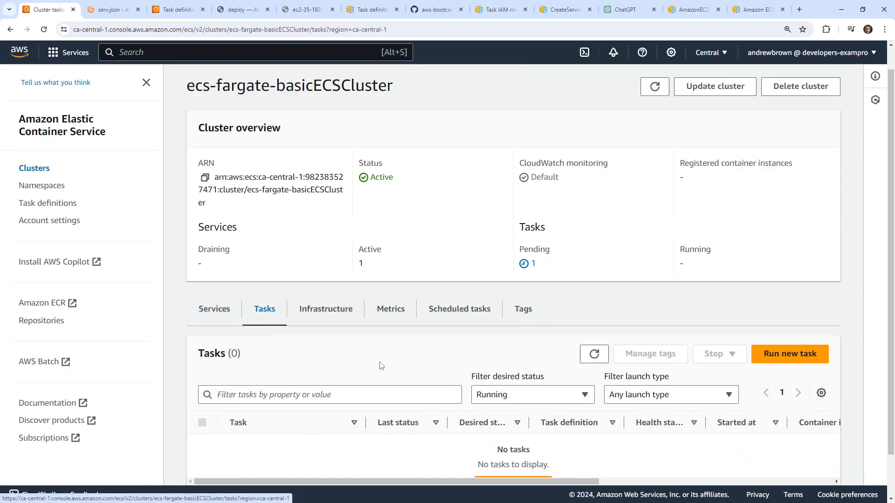
click(593, 354)
click(324, 446)
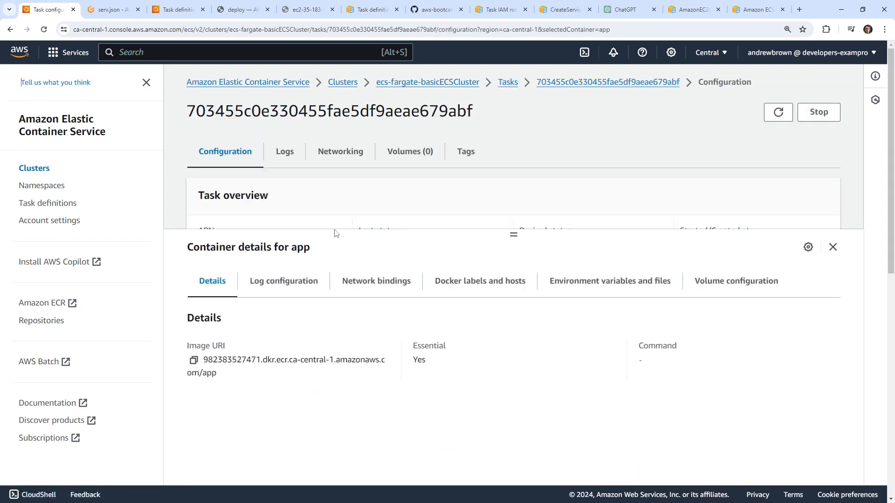
scroll(328, 215, down, 5)
scroll(327, 215, up, 5)
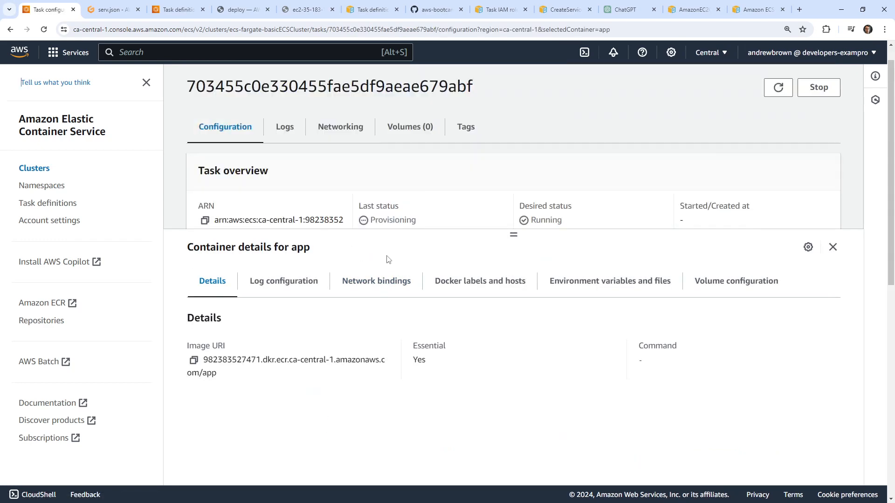
click(325, 160)
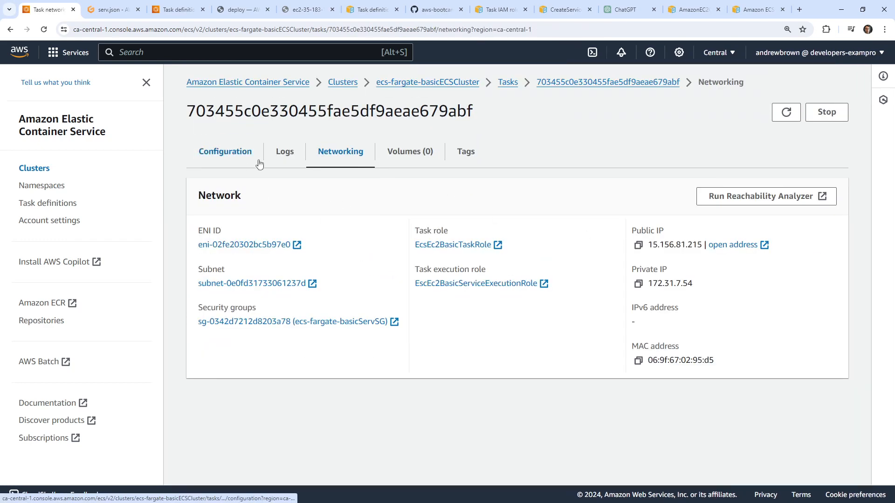
click(241, 148)
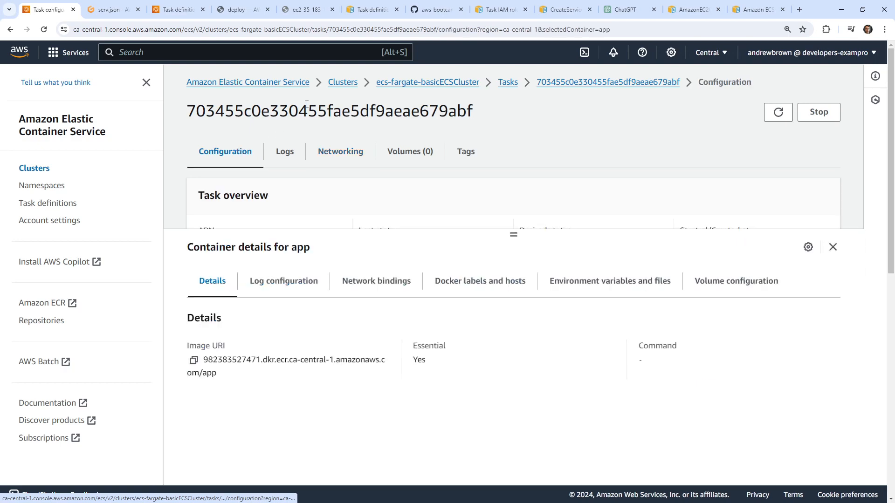
click(514, 86)
Open the app service's details from the cluster's services list
click(219, 335)
scroll(242, 419, down, 1)
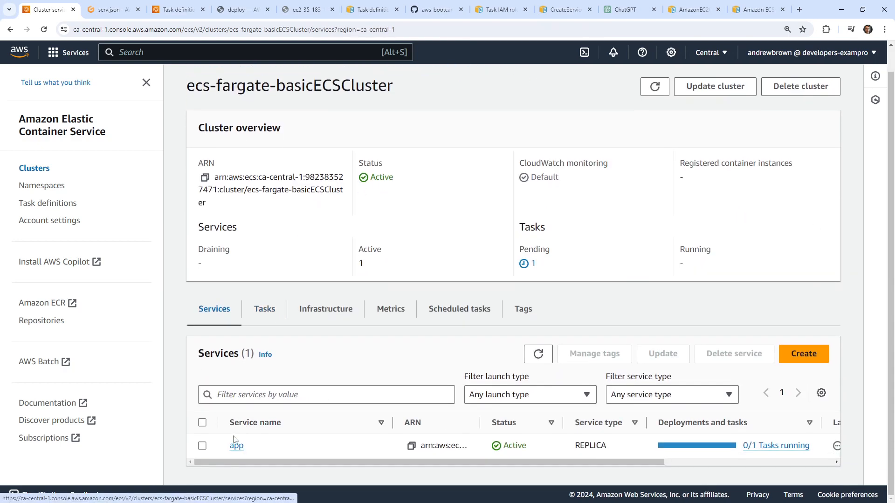
click(235, 445)
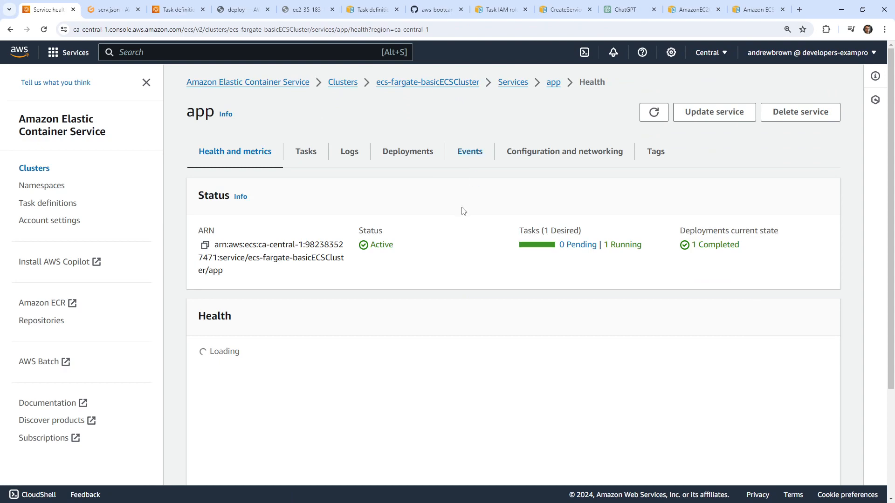
scroll(326, 285, down, 2)
scroll(329, 292, up, 1)
scroll(334, 291, down, 2)
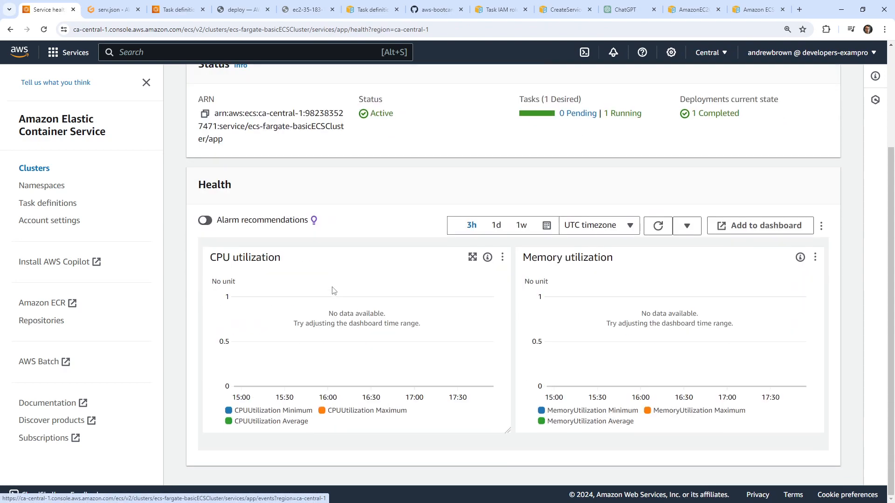
scroll(334, 291, up, 3)
Check the app service's events and logs, refreshing both to see the latest entries
click(465, 157)
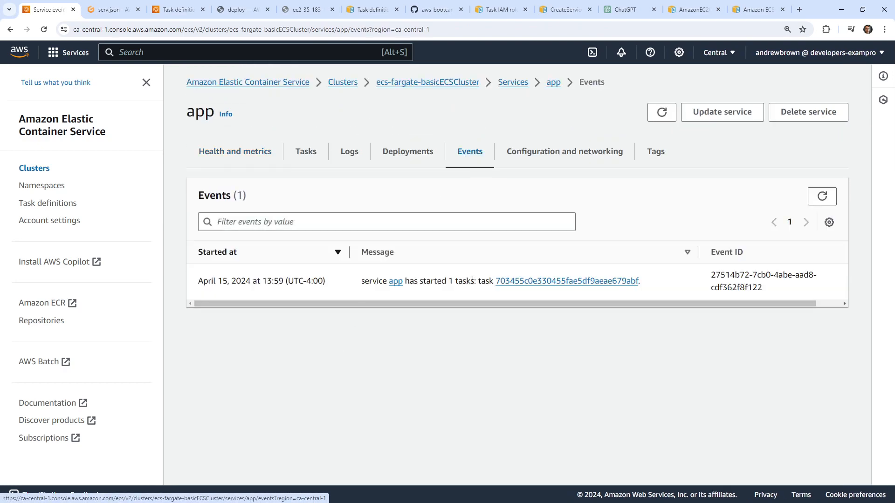
click(345, 156)
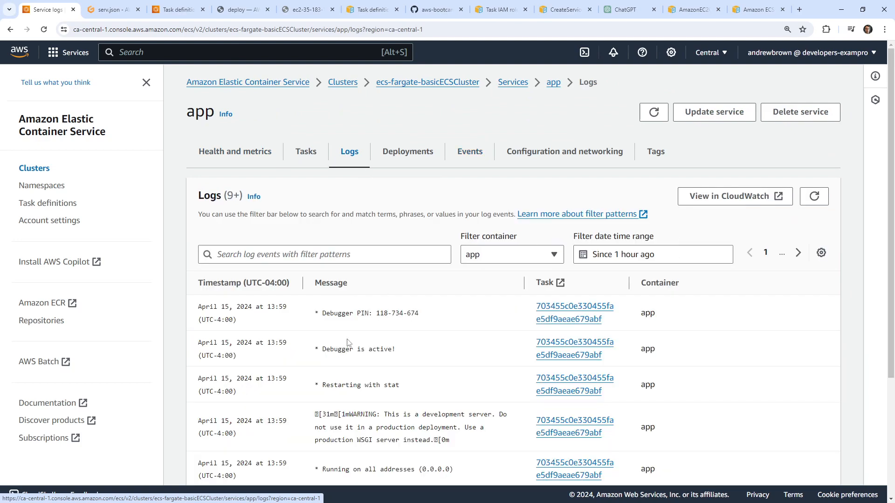
scroll(293, 324, down, 2)
scroll(292, 321, up, 2)
scroll(307, 350, down, 3)
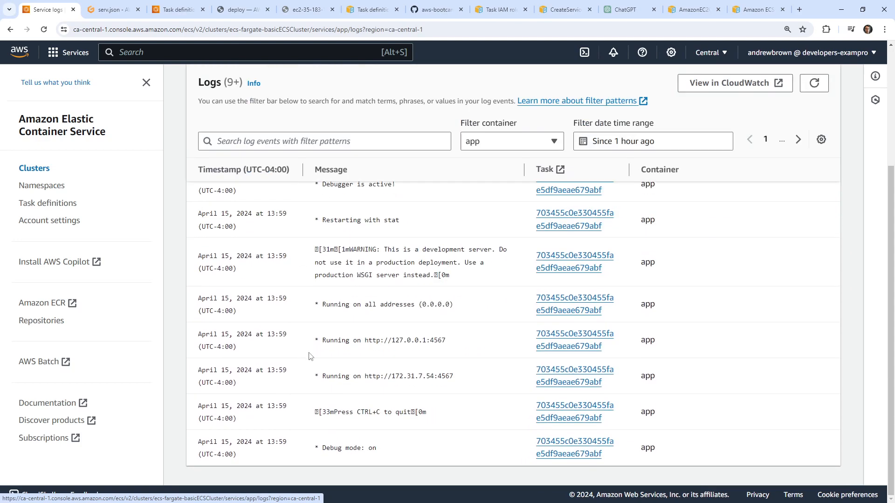
scroll(301, 364, up, 3)
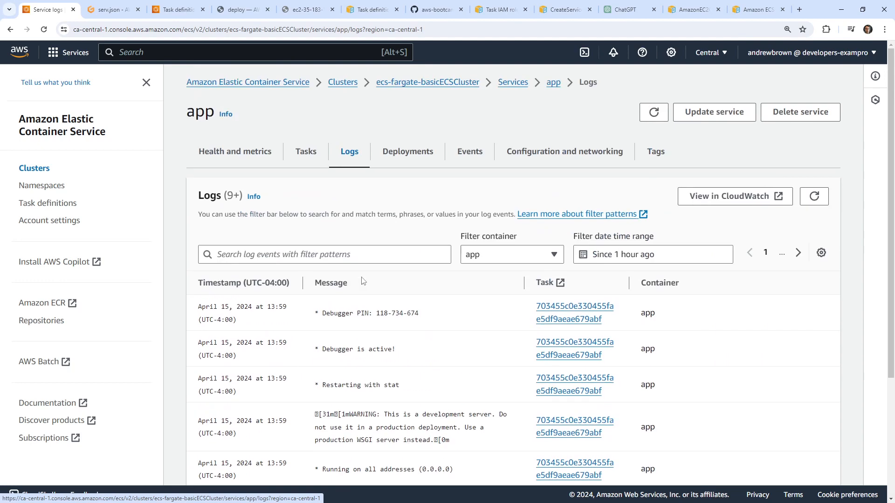
click(471, 153)
click(822, 201)
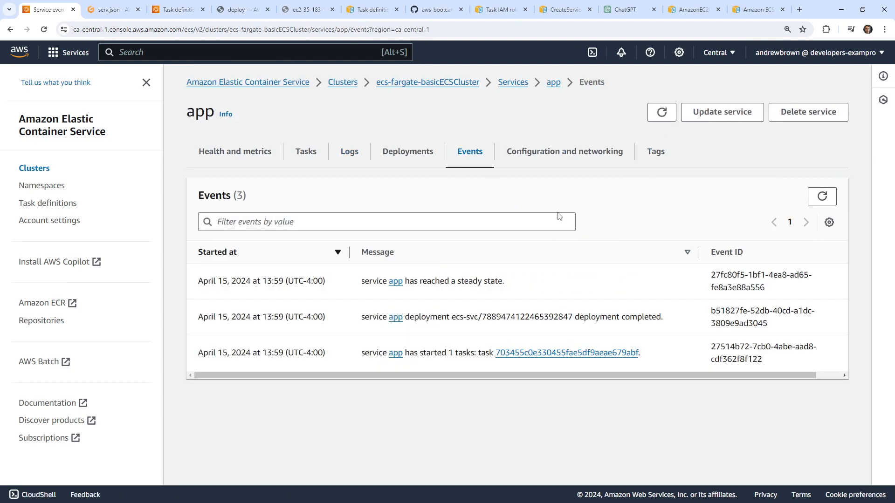
click(359, 150)
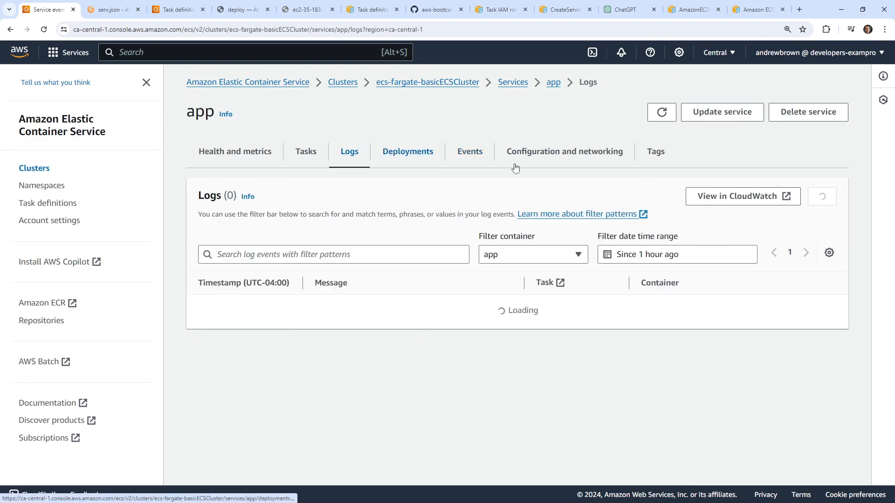
click(820, 204)
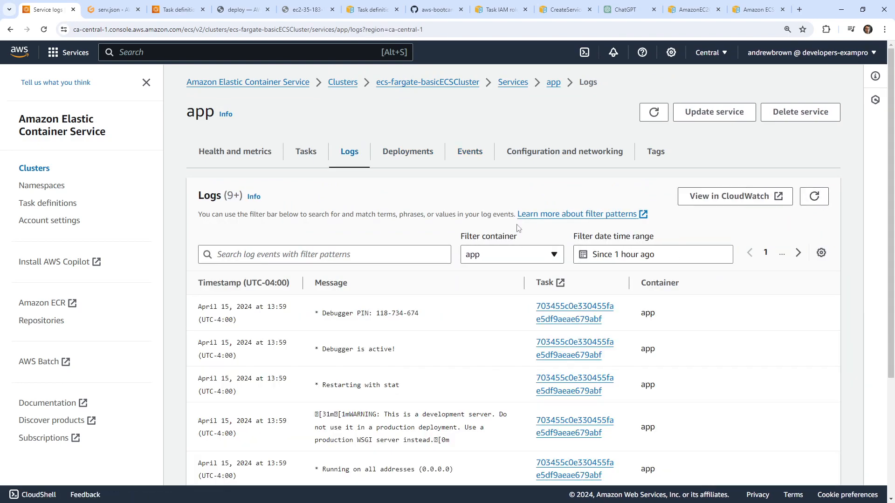
click(799, 9)
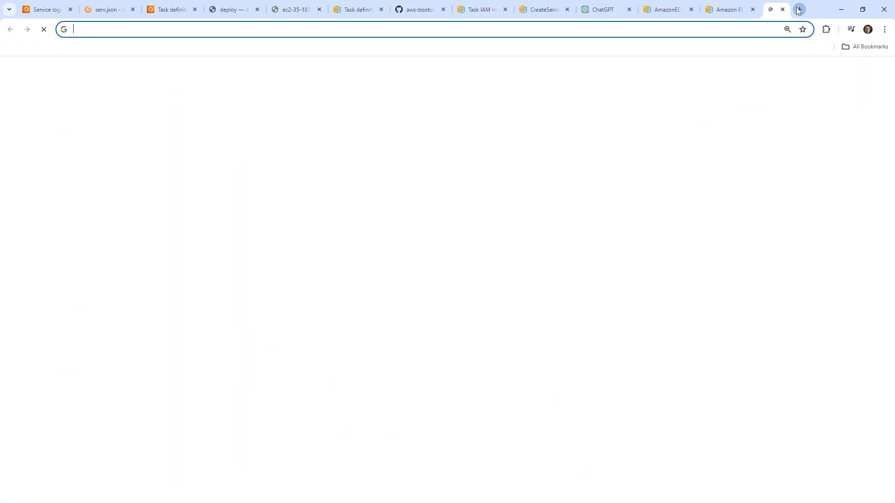
text(fargate faster )
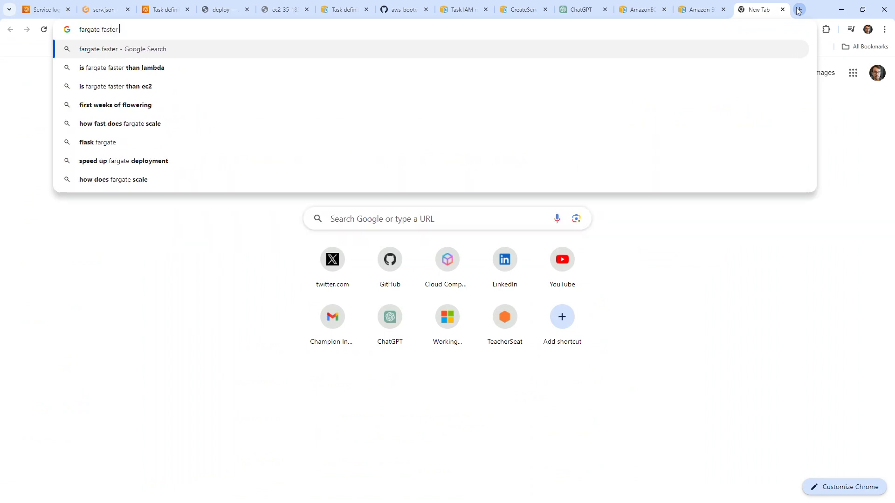
text(now aw)
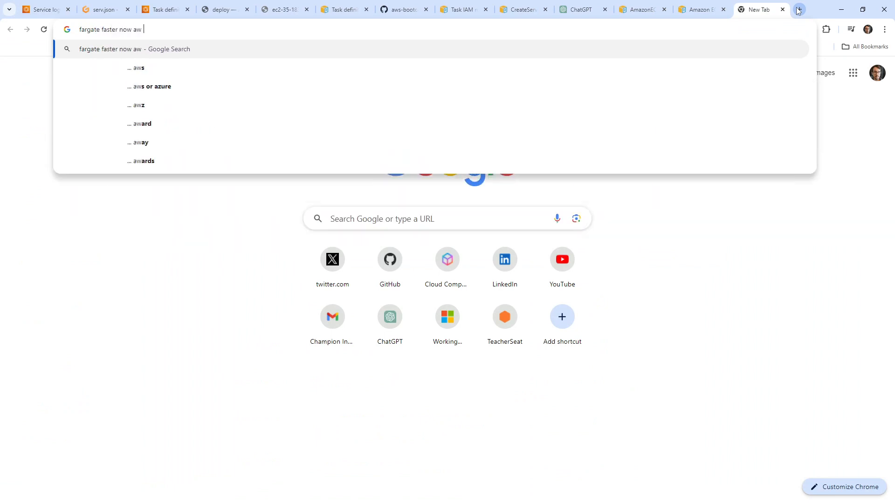
text(s blog)
key(Return)
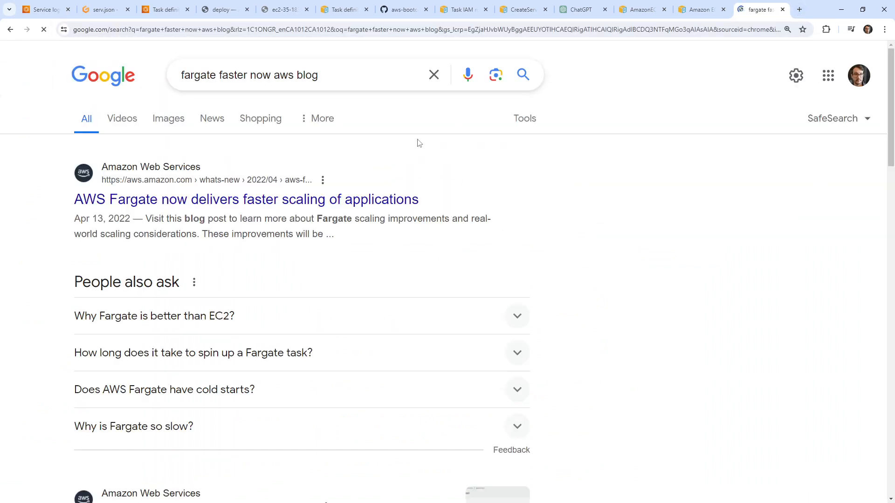
scroll(343, 235, down, 6)
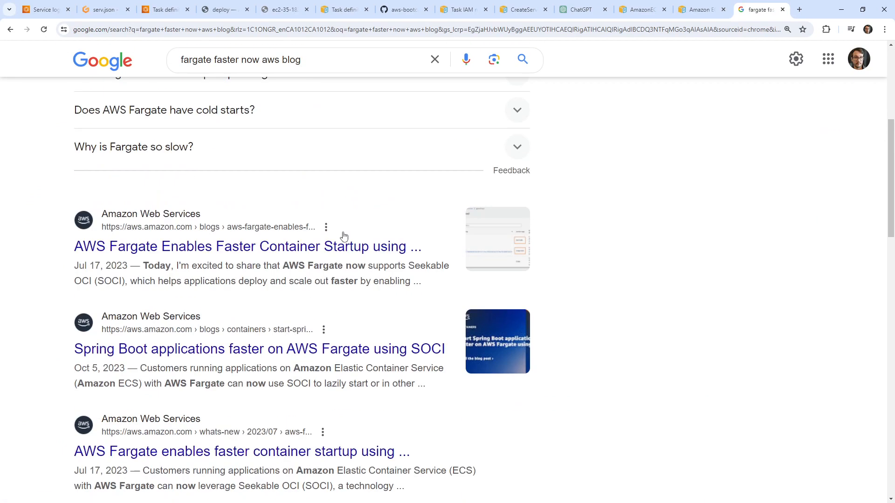
click(400, 254)
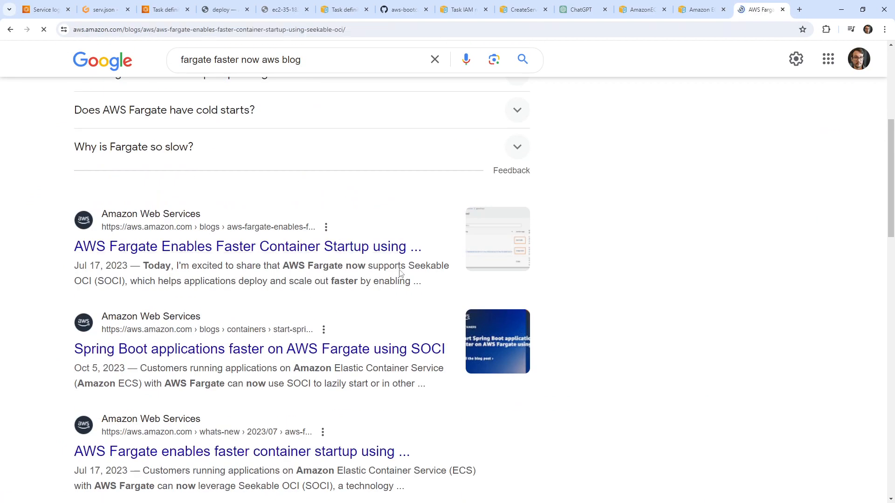
drag(252, 153, 281, 154)
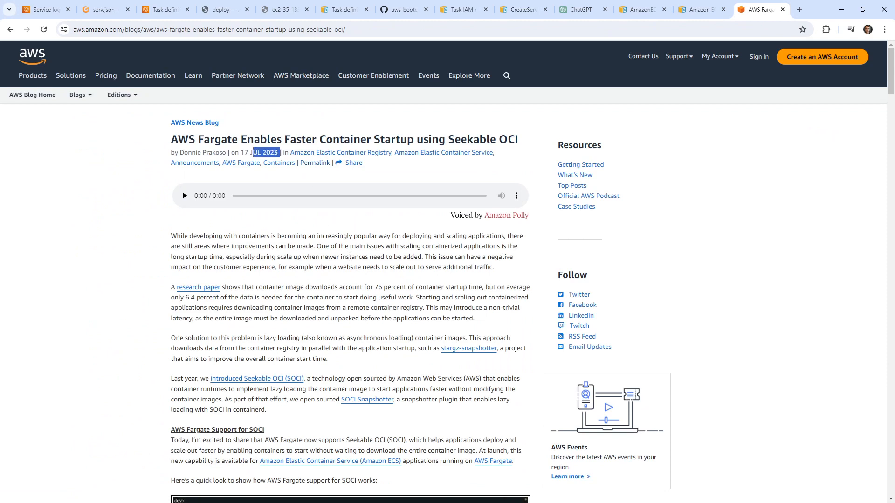
scroll(350, 256, down, 4)
scroll(130, 345, up, 4)
scroll(141, 332, down, 15)
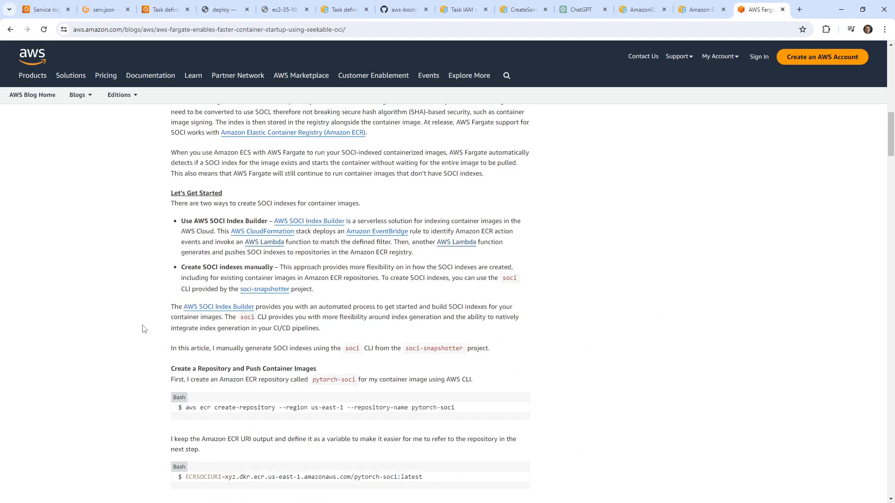
scroll(145, 329, down, 3)
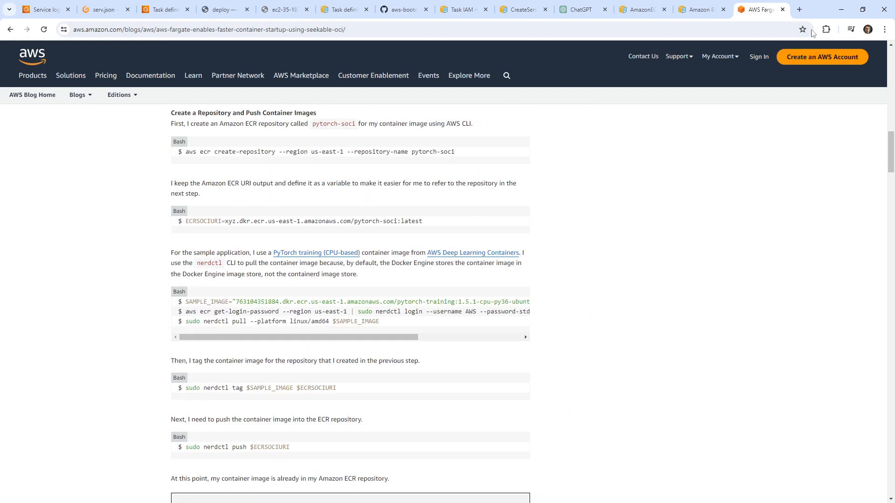
click(783, 9)
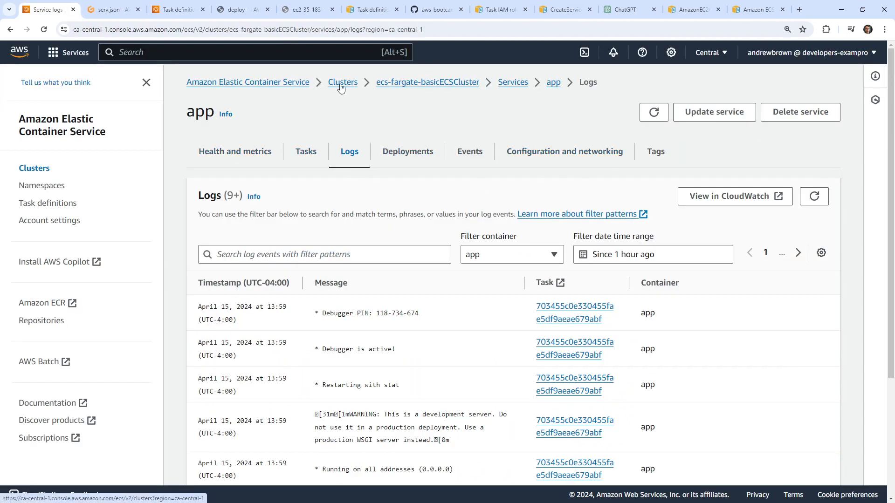
Return to the ecs-fargate-basicECSCluster overview and refresh its task list
click(505, 85)
scroll(205, 305, down, 1)
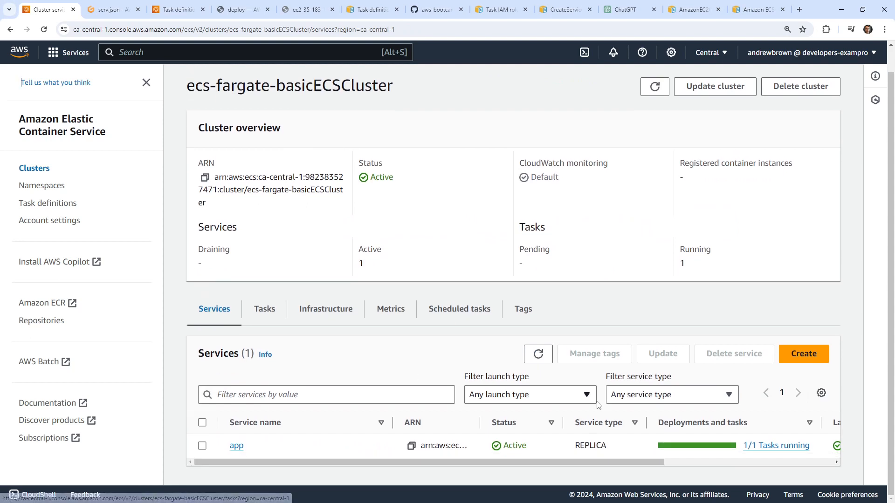
drag(321, 463, 565, 464)
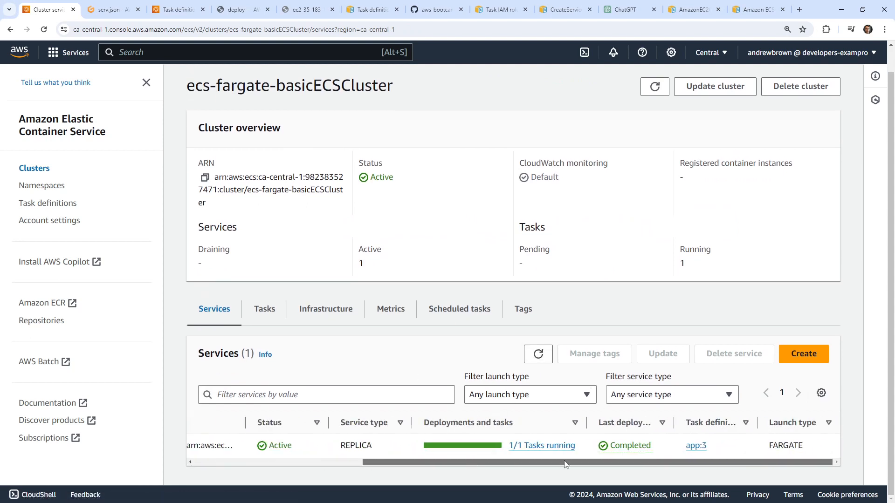
click(275, 311)
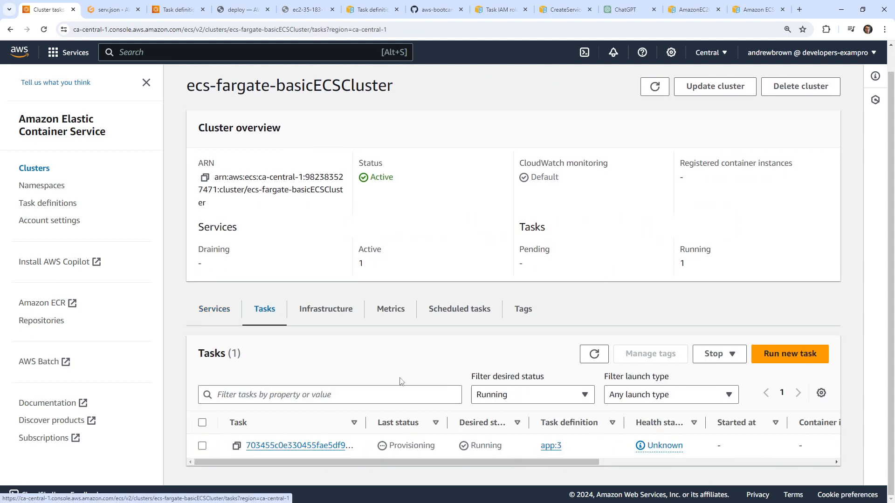
click(594, 354)
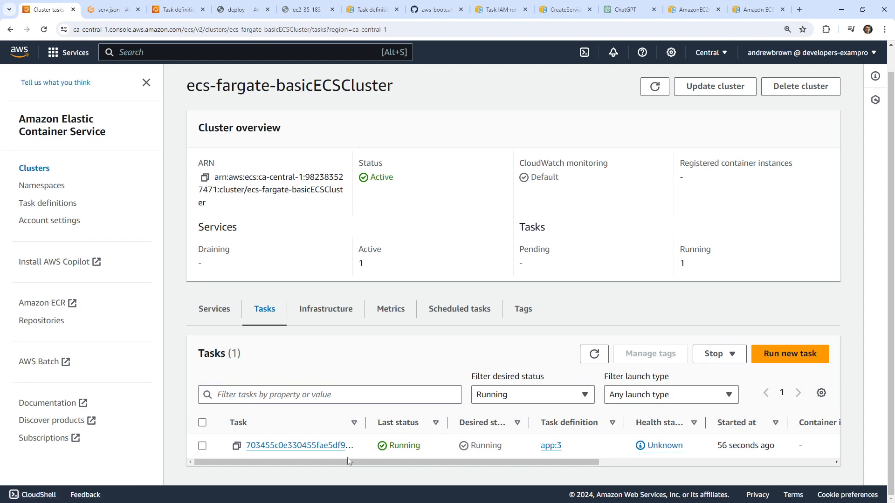
Open the app service and review its Configuration and networking tab: app:3, FARGATE, public IP
click(214, 309)
click(235, 446)
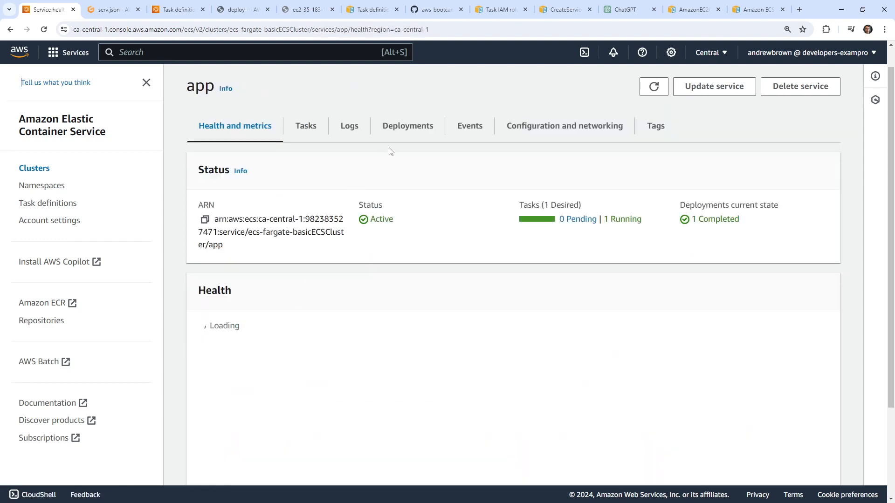
click(535, 130)
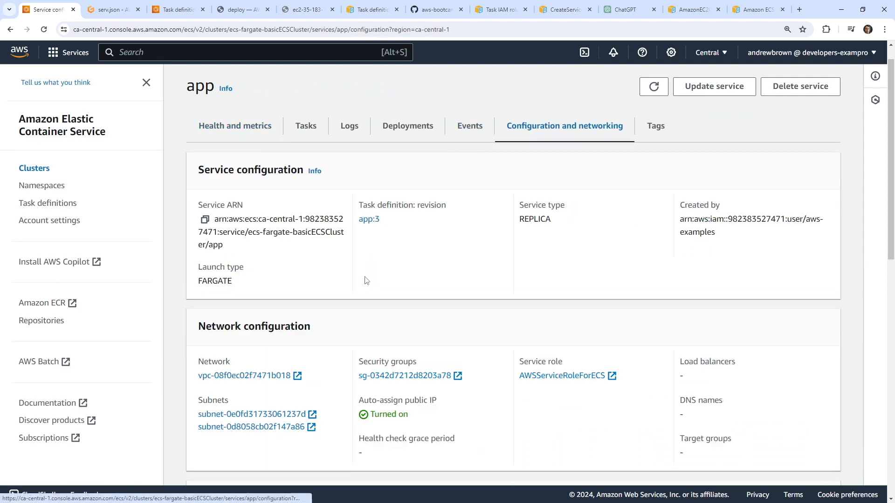
scroll(366, 280, down, 4)
scroll(367, 280, down, 7)
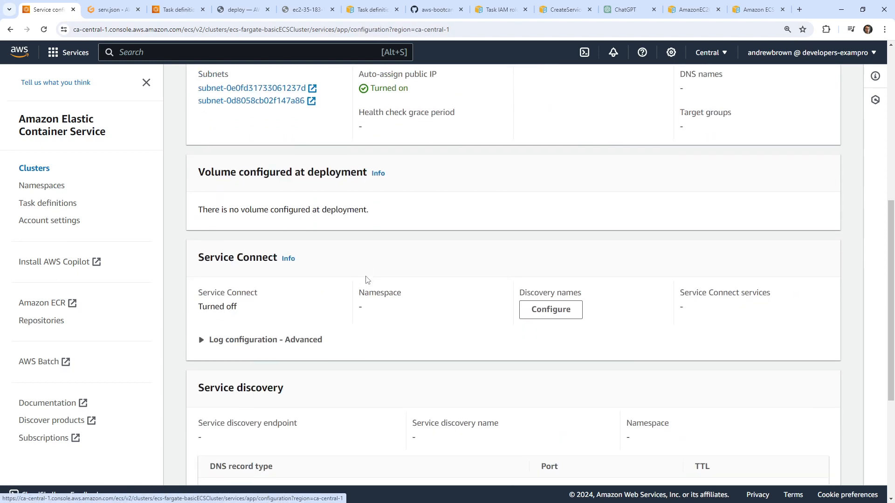
scroll(380, 299, up, 9)
scroll(386, 304, up, 2)
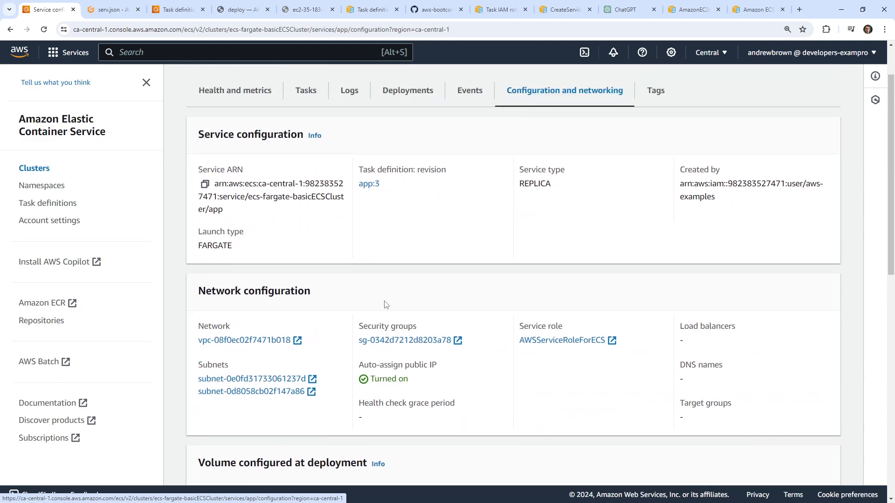
scroll(388, 312, down, 10)
scroll(391, 332, up, 7)
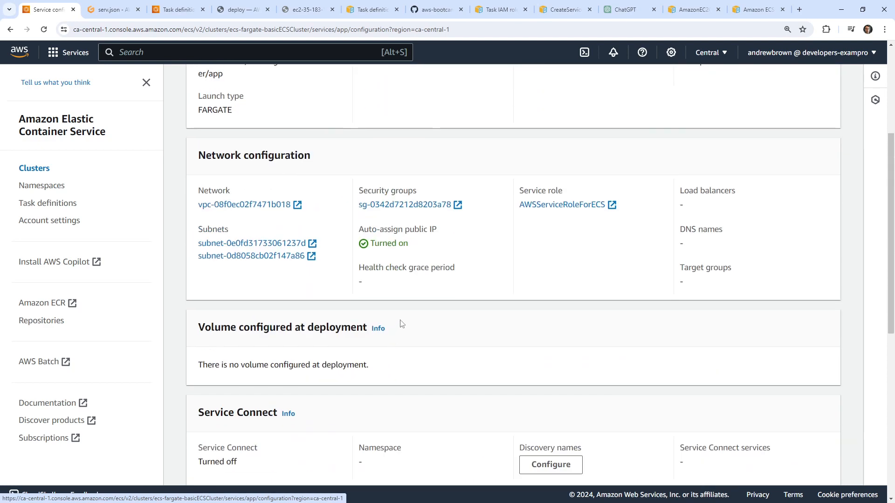
scroll(405, 317, up, 3)
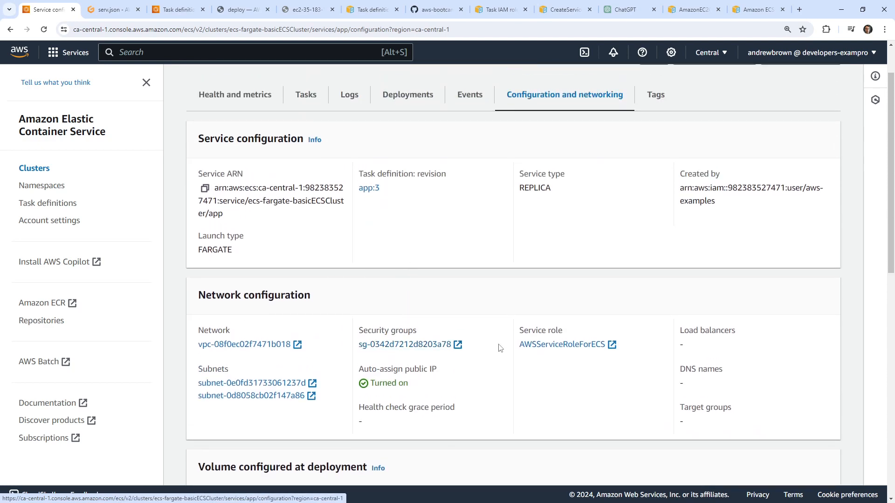
scroll(500, 348, up, 2)
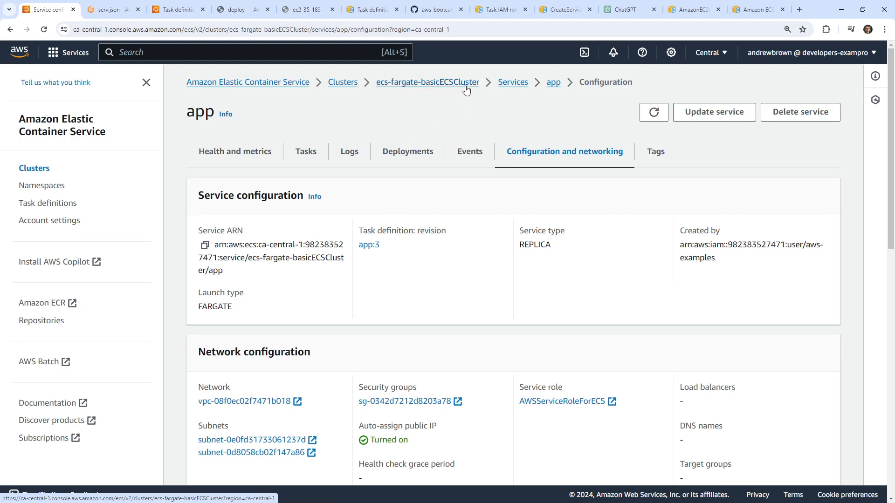
Reopen ecs-fargate-basicECSCluster and review its Infrastructure capacity providers
click(353, 85)
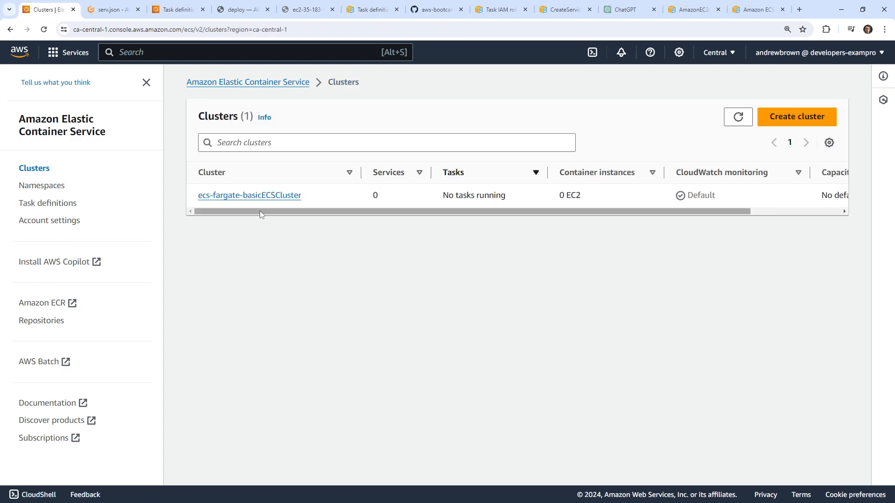
click(259, 196)
click(326, 340)
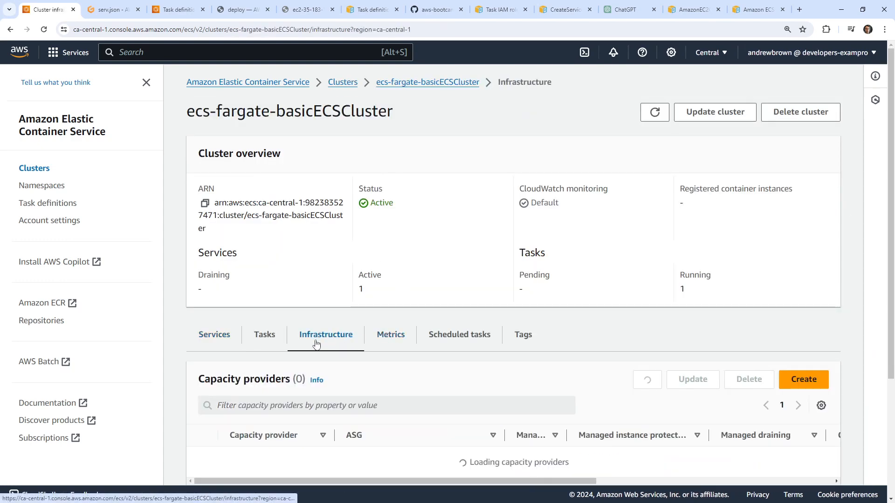
scroll(316, 344, down, 5)
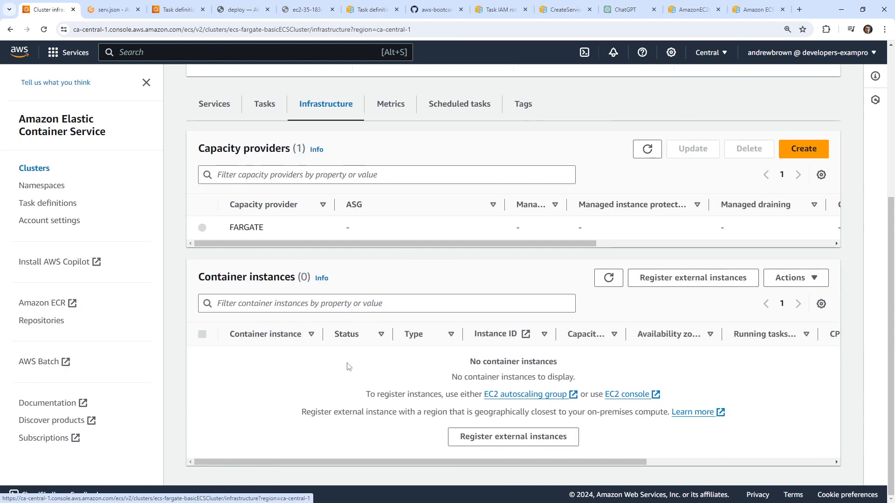
scroll(373, 336, up, 5)
Verify the app service's Auto-assign public IP setting, then open its running task
click(226, 335)
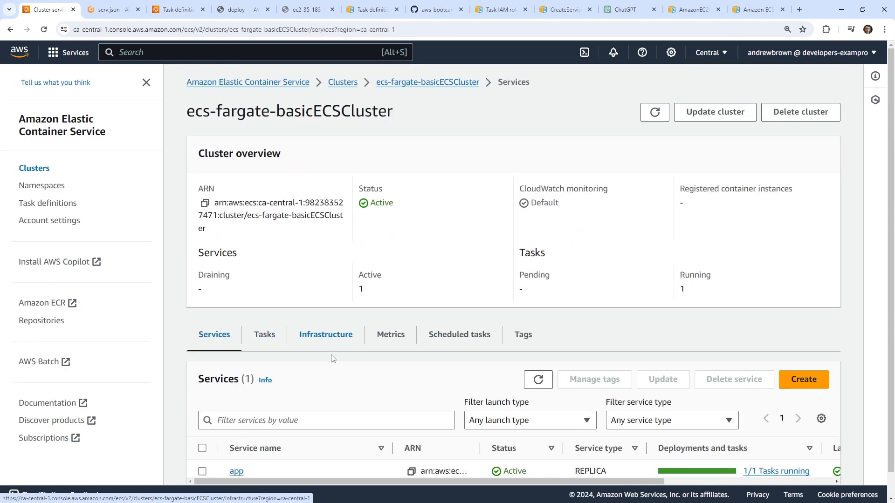
scroll(331, 356, down, 1)
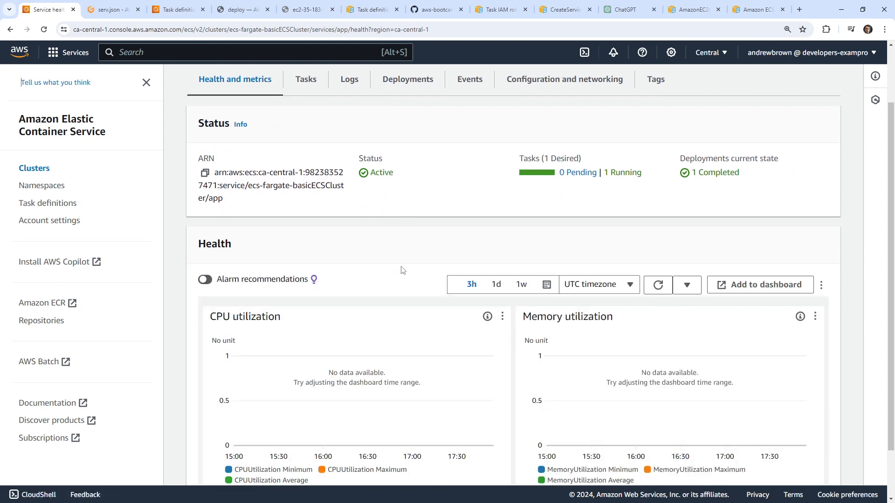
click(543, 158)
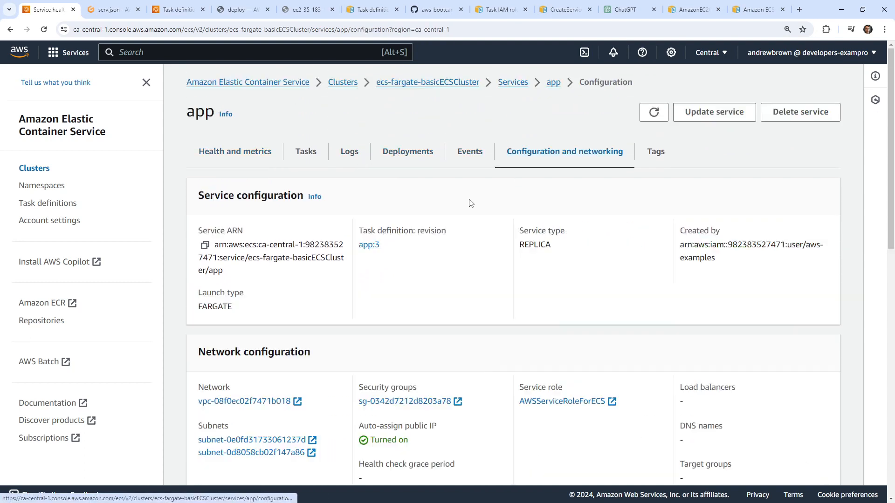
scroll(366, 293, down, 1)
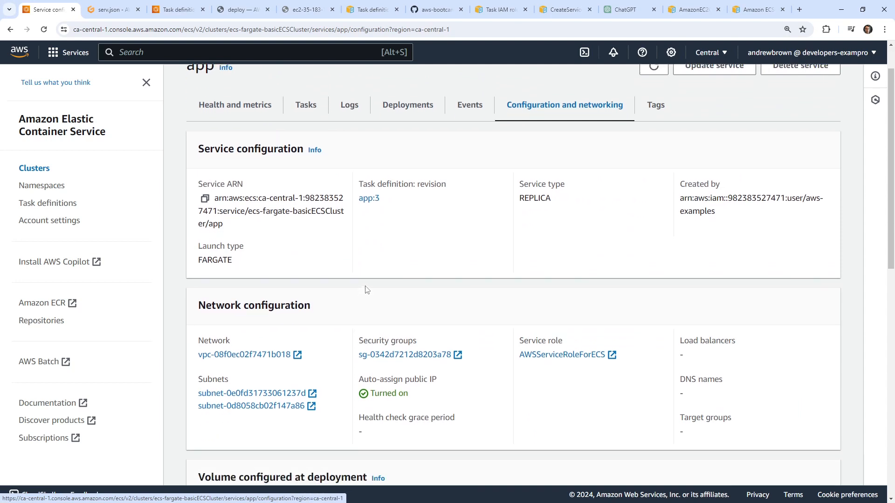
scroll(367, 290, down, 2)
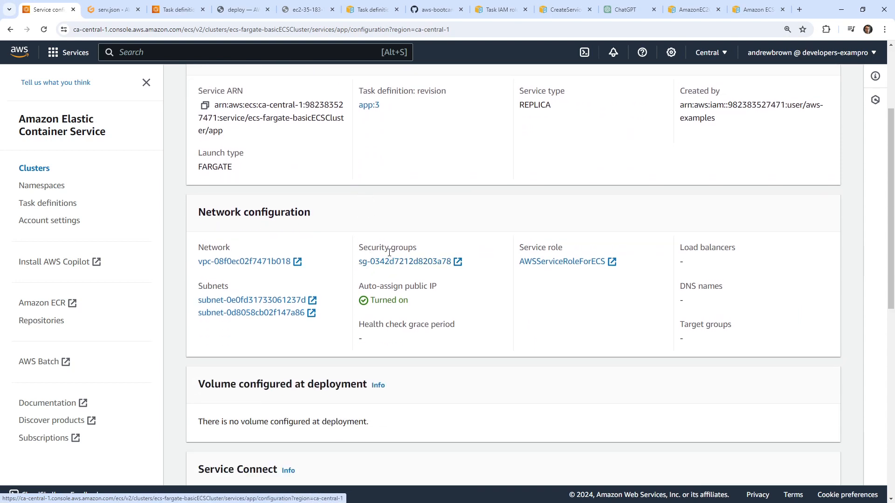
drag(359, 287, 469, 287)
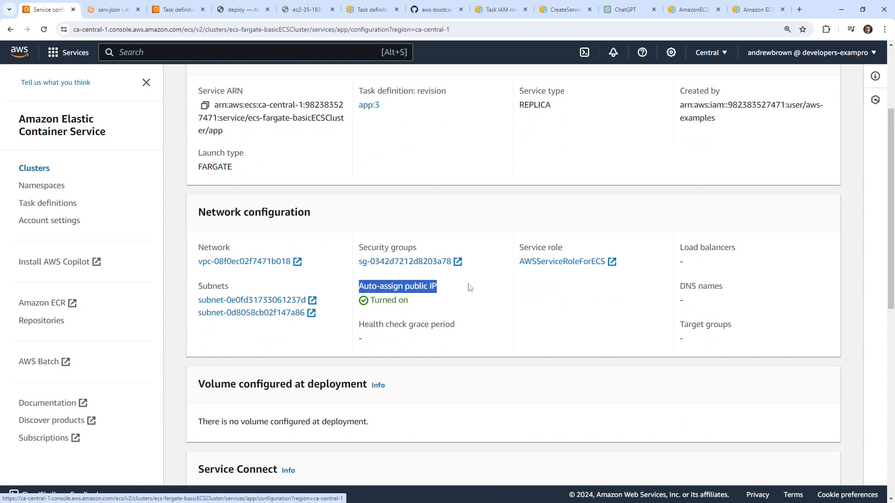
scroll(427, 289, down, 5)
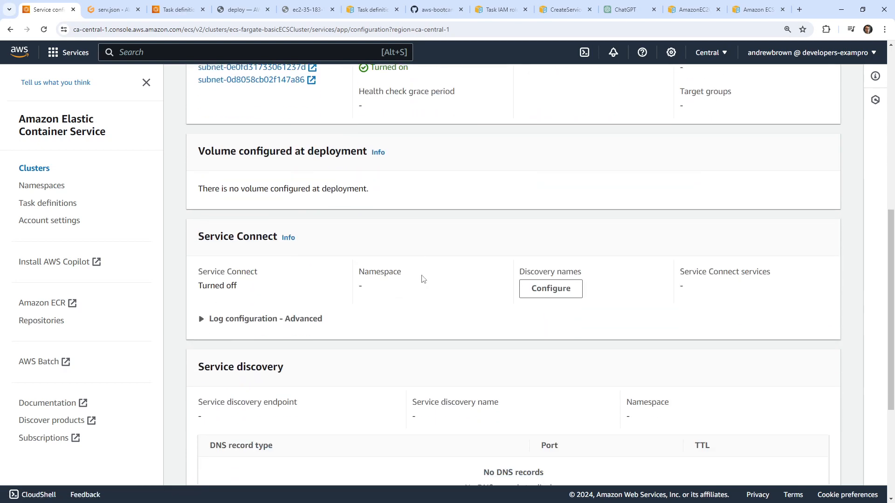
scroll(427, 284, down, 4)
scroll(427, 284, up, 10)
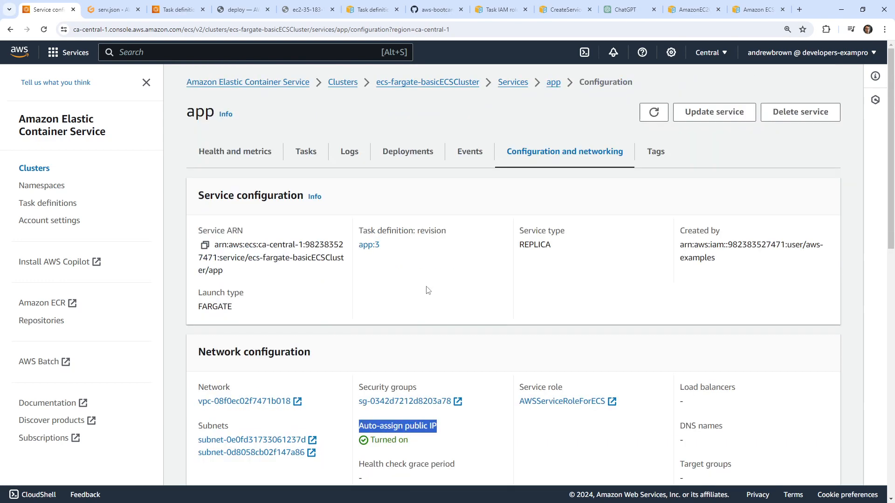
scroll(428, 291, down, 3)
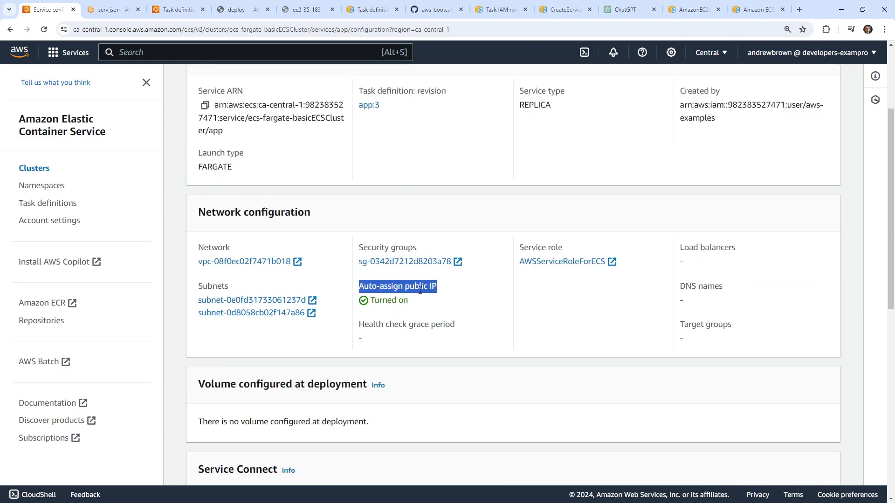
scroll(420, 290, up, 3)
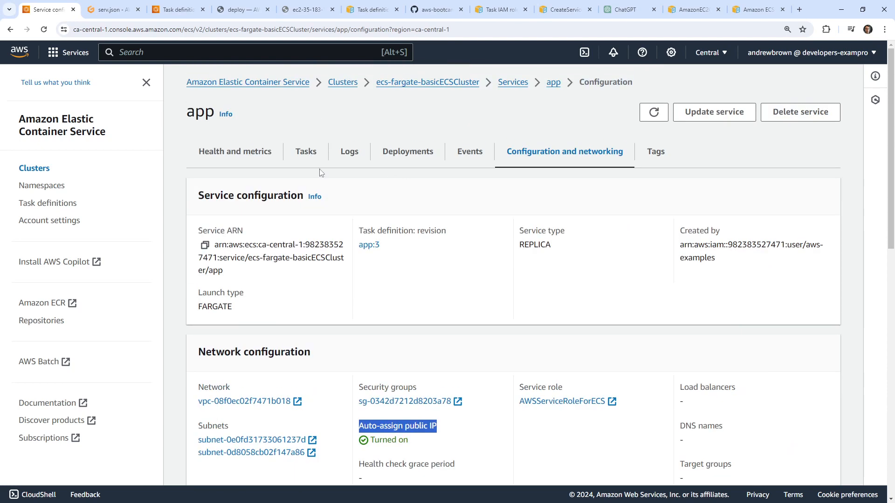
click(289, 288)
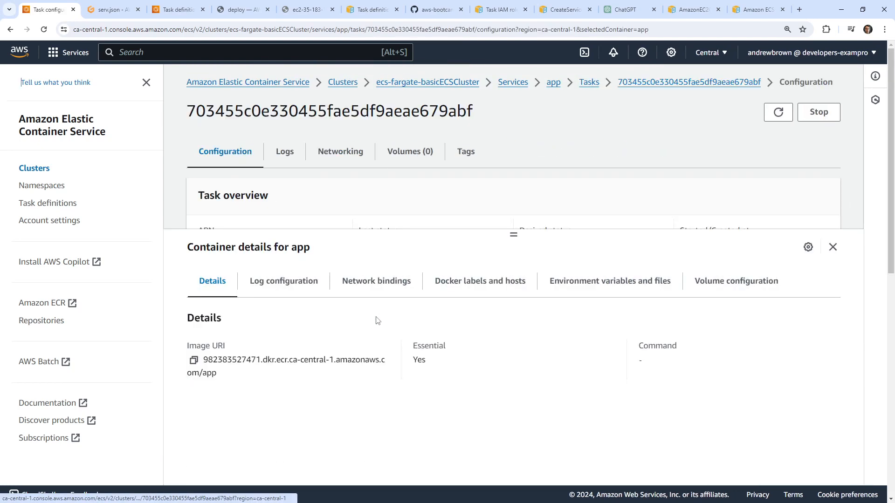
Open the task's public address on port 4567 at /api/hello with a name query
click(369, 282)
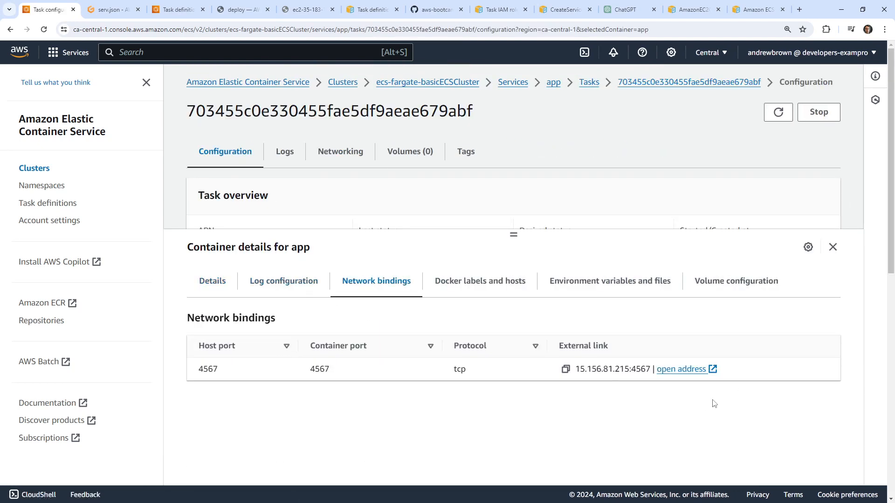
click(665, 371)
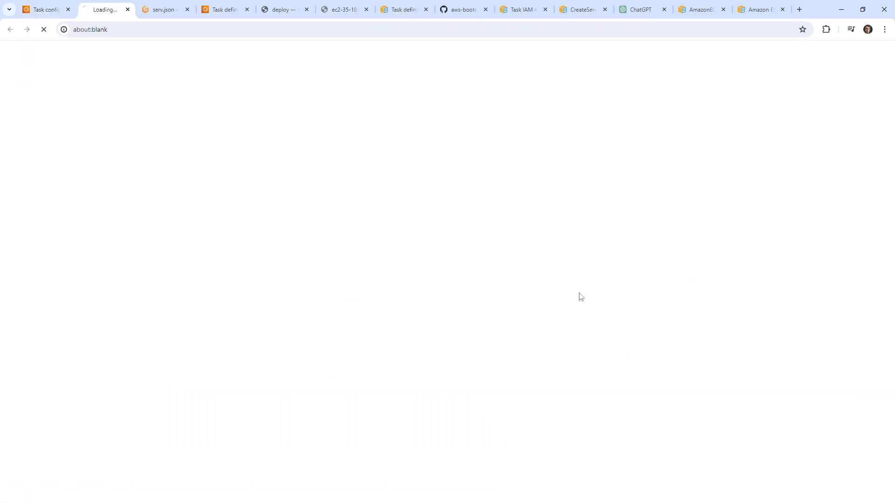
click(242, 30)
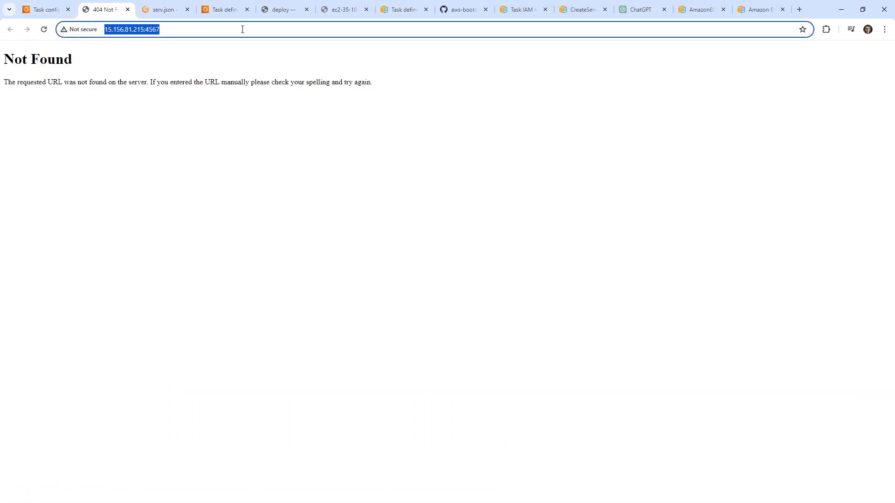
click(242, 29)
text(/name)
key(BackSpace)
key(BackSpace)
key(BackSpace)
key(BackSpace)
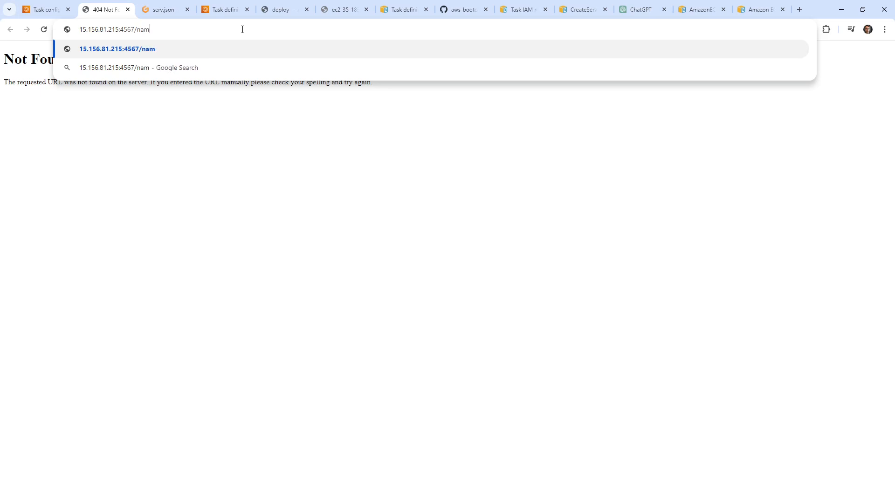
text(api/hello?n)
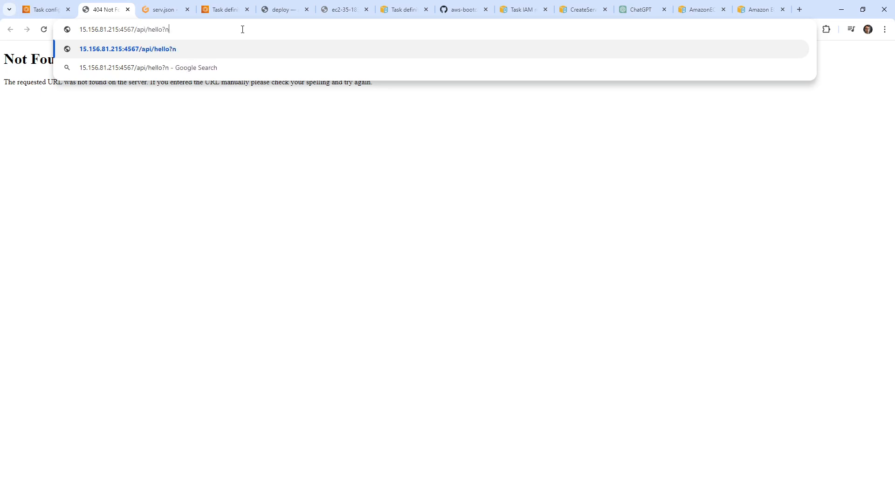
text(ame=Andrew+)
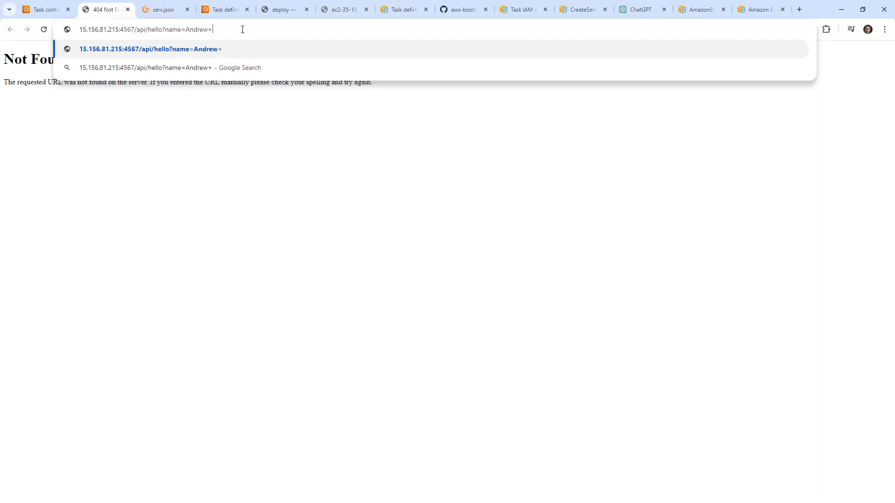
text(Brown)
key(Return)
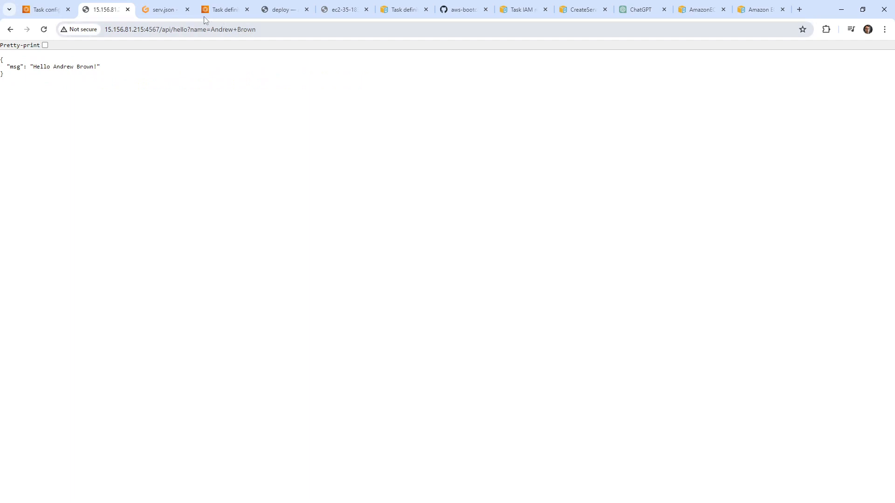
Go back from the JSON greeting to the ECS task page and the cluster's services list
click(158, 10)
click(106, 13)
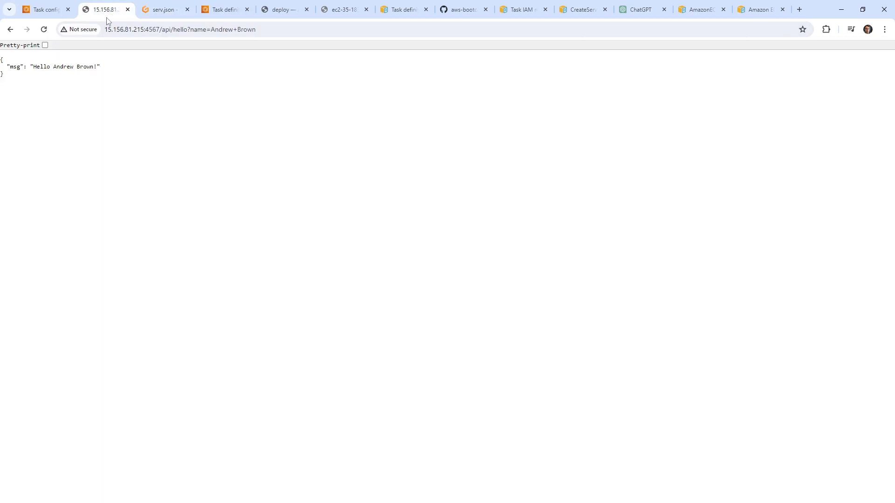
click(56, 11)
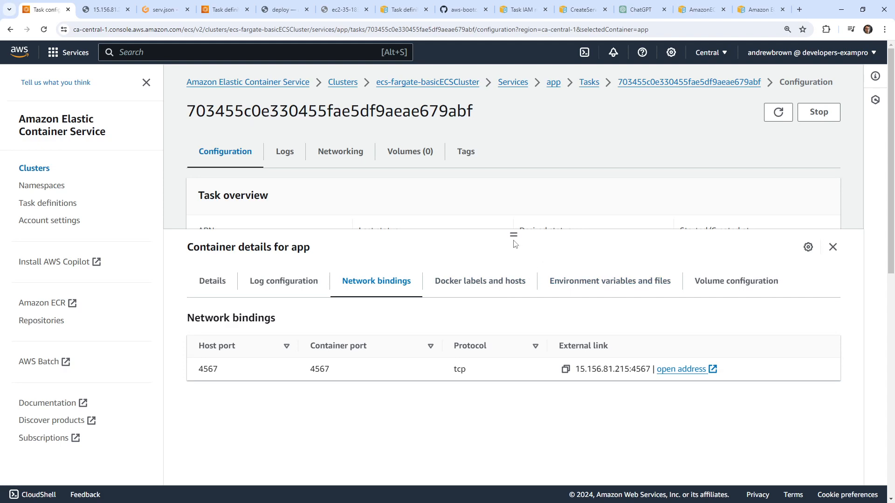
drag(515, 243, 503, 225)
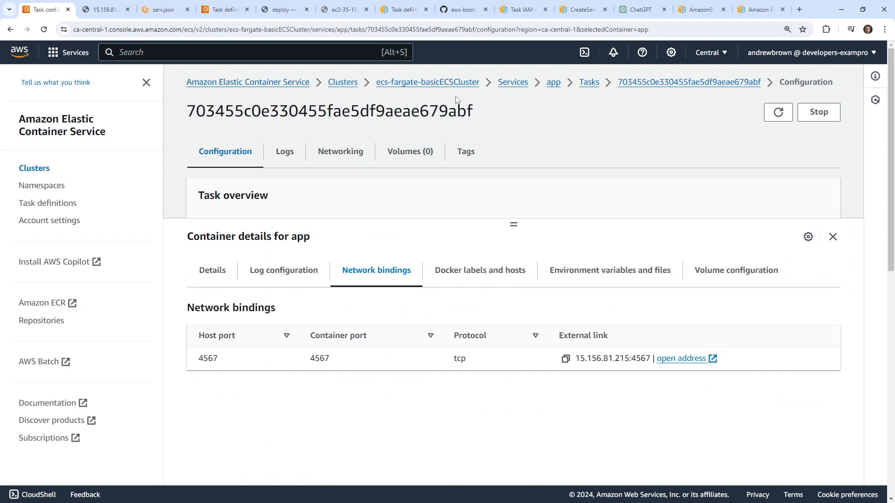
click(513, 82)
Delete the app service with Force delete checked, confirming by typing 'delete'
scroll(201, 438, down, 1)
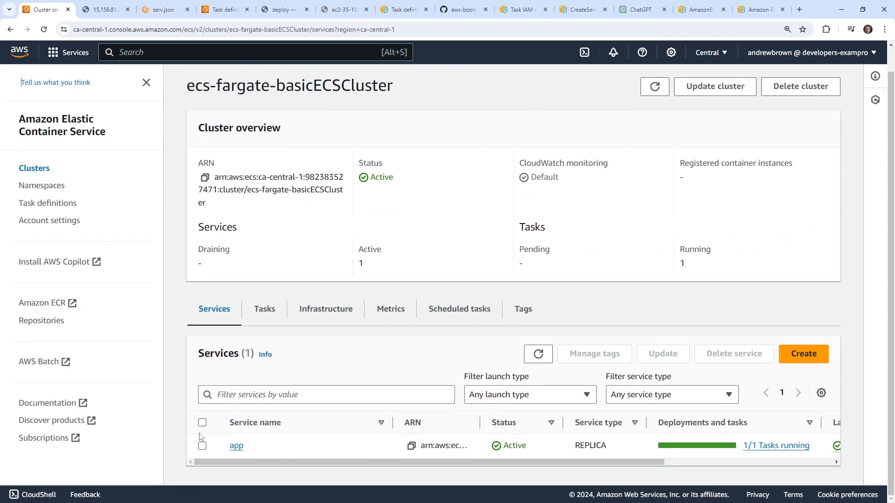
click(202, 446)
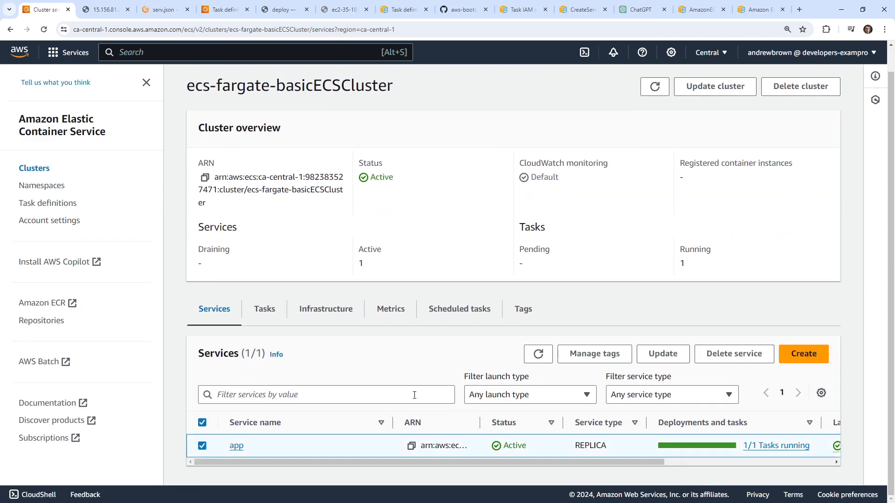
click(745, 354)
click(468, 349)
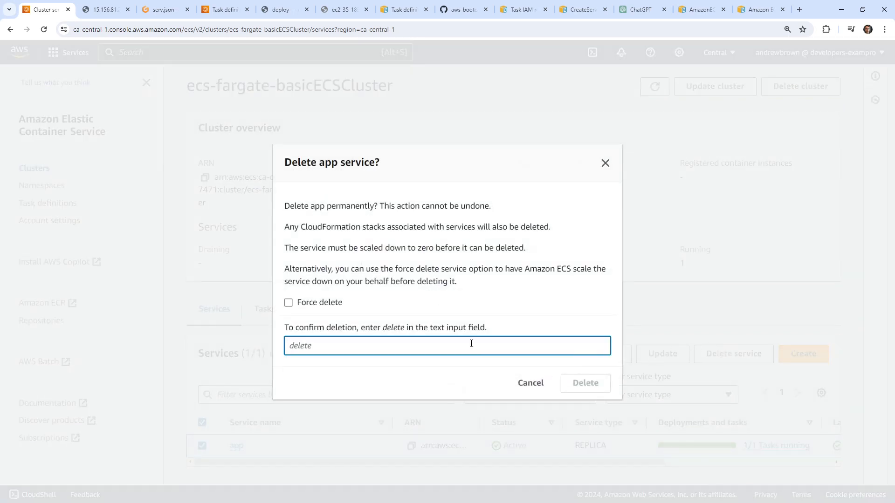
text(delete)
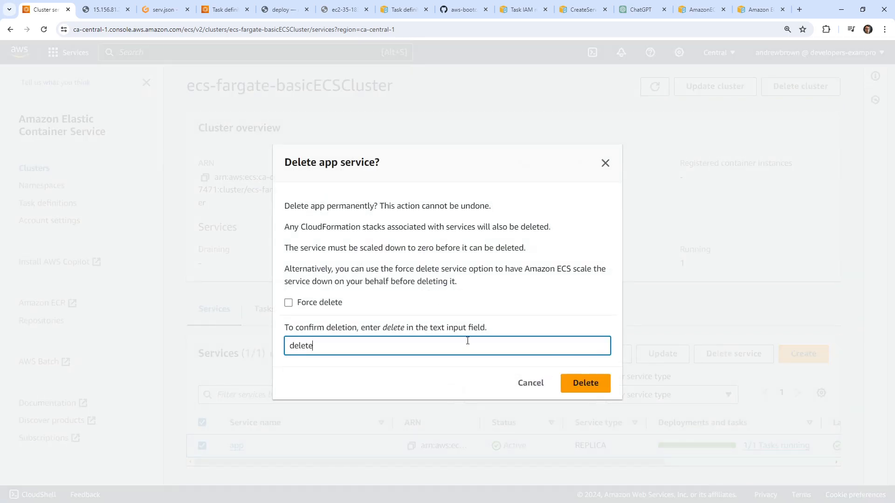
click(288, 303)
click(577, 381)
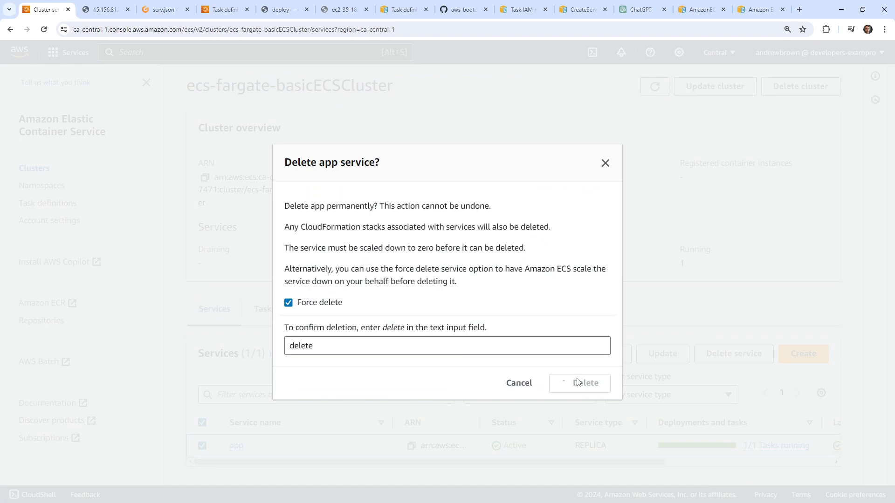